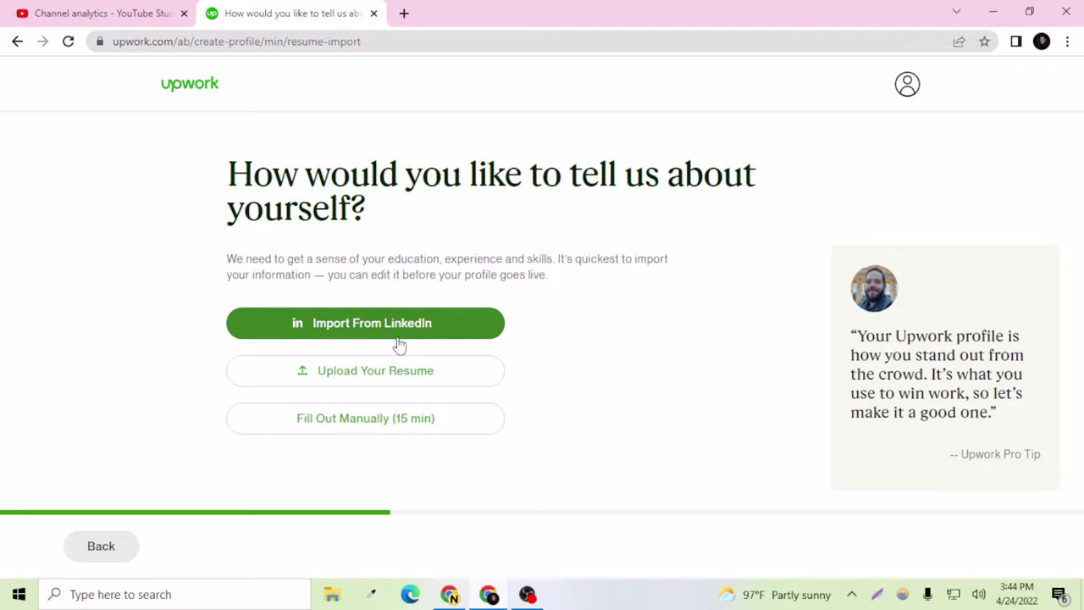
Step: Choose manual entry, enter the professional title 'Full Stack Web Developer' and continue
left_click(395, 426)
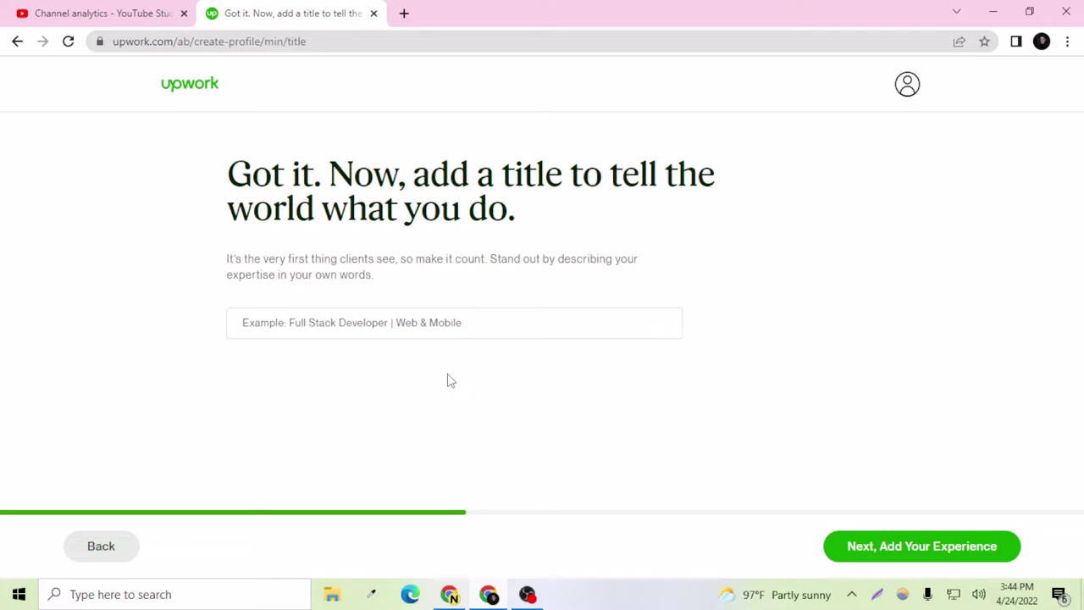
left_click(378, 332)
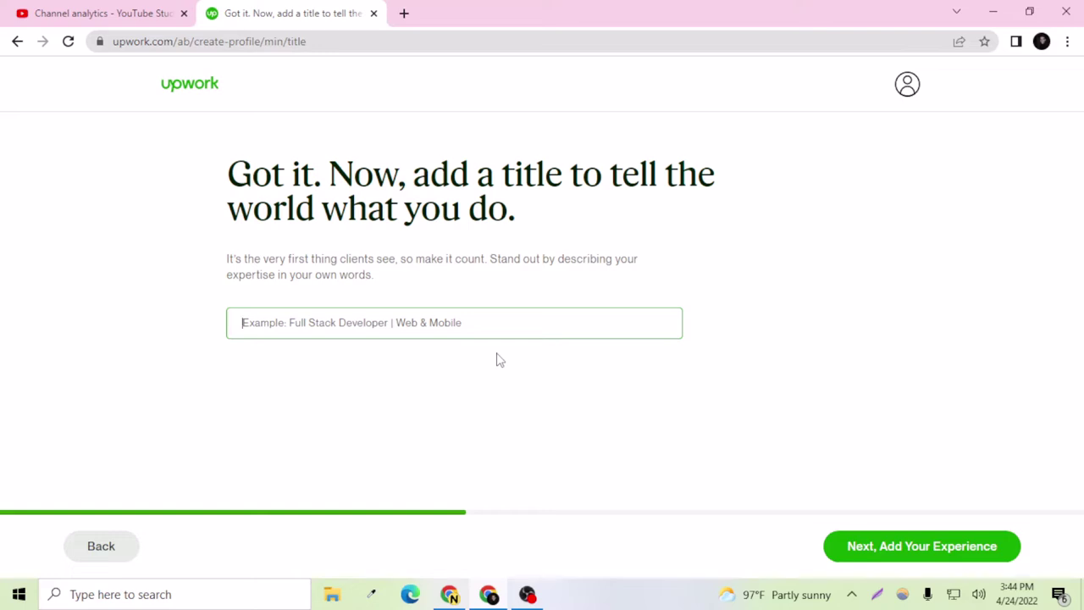
type("Full Sta")
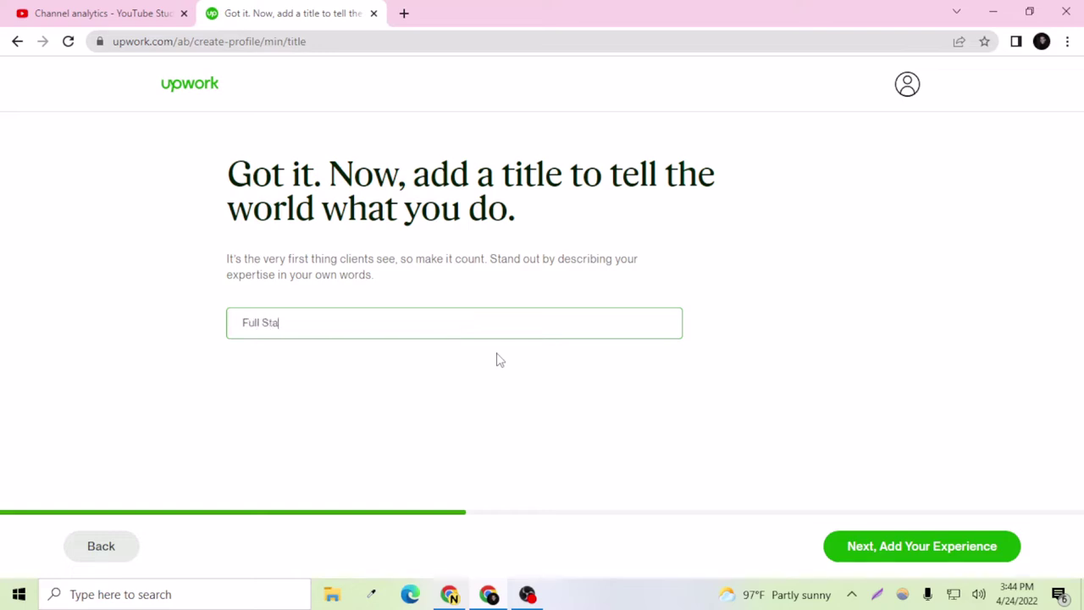
type("ck Web Developer")
left_click(896, 549)
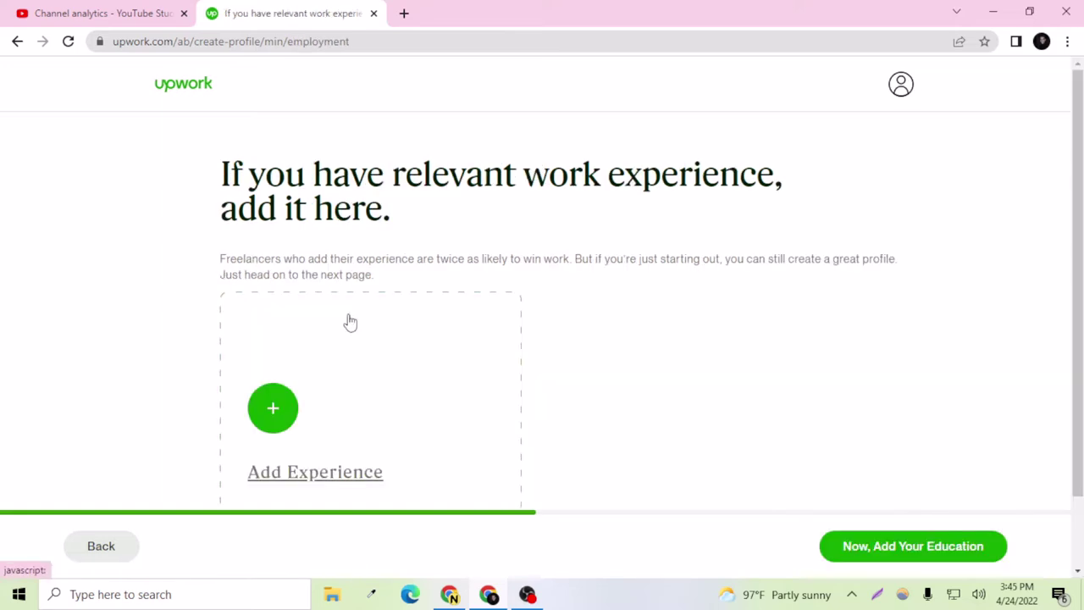
Step: Start a new work experience entry titled Web Developer
scroll(390, 352, "down", 1)
scroll(407, 331, "up", 1)
scroll(390, 320, "down", 1)
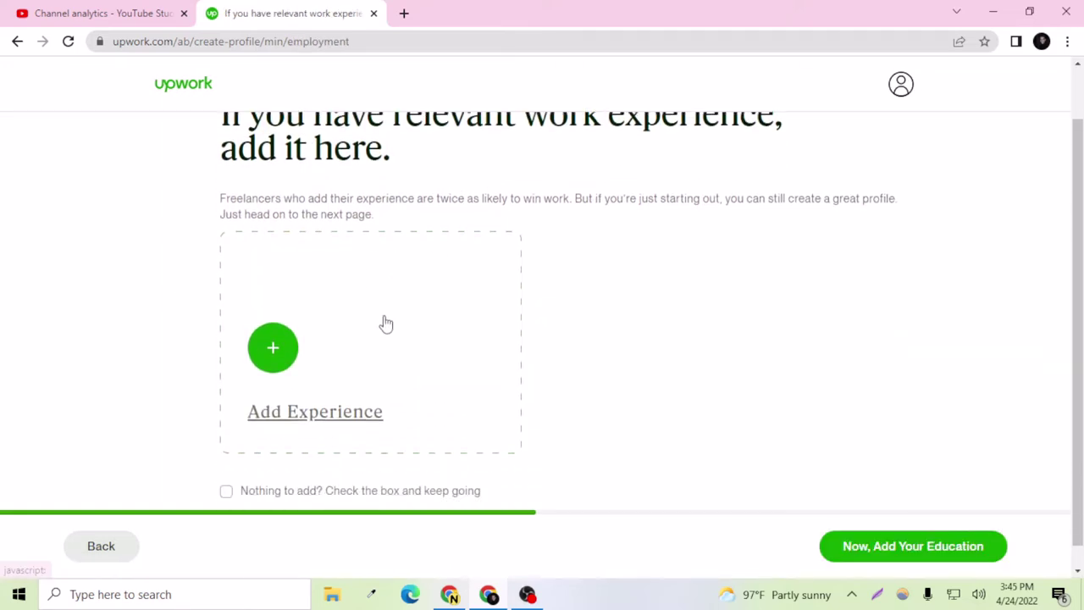
left_click(286, 394)
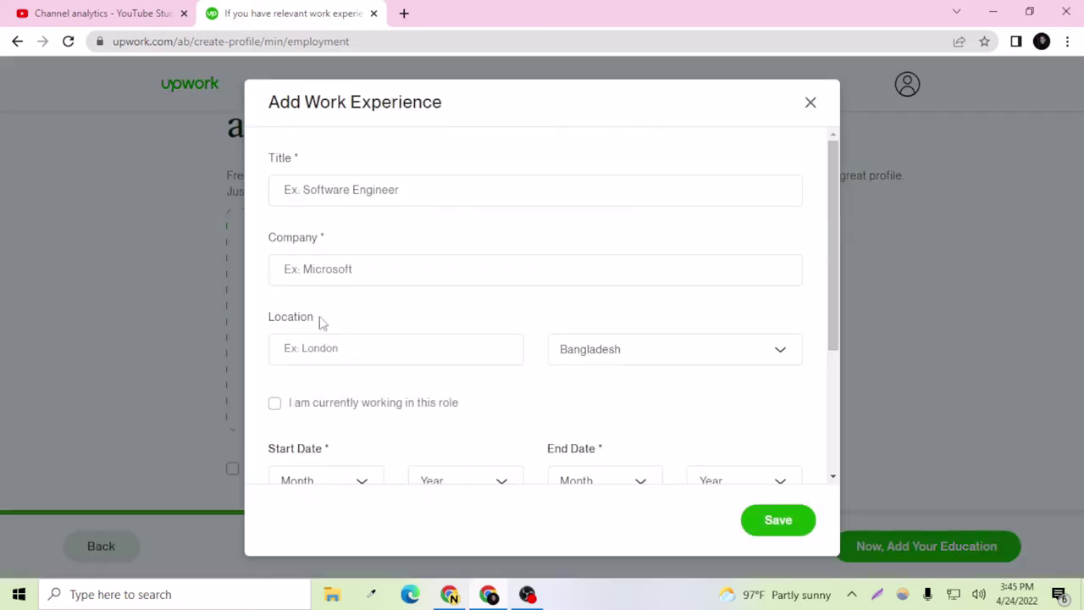
scroll(362, 225, "down", 3)
scroll(365, 240, "up", 3)
left_click(373, 188)
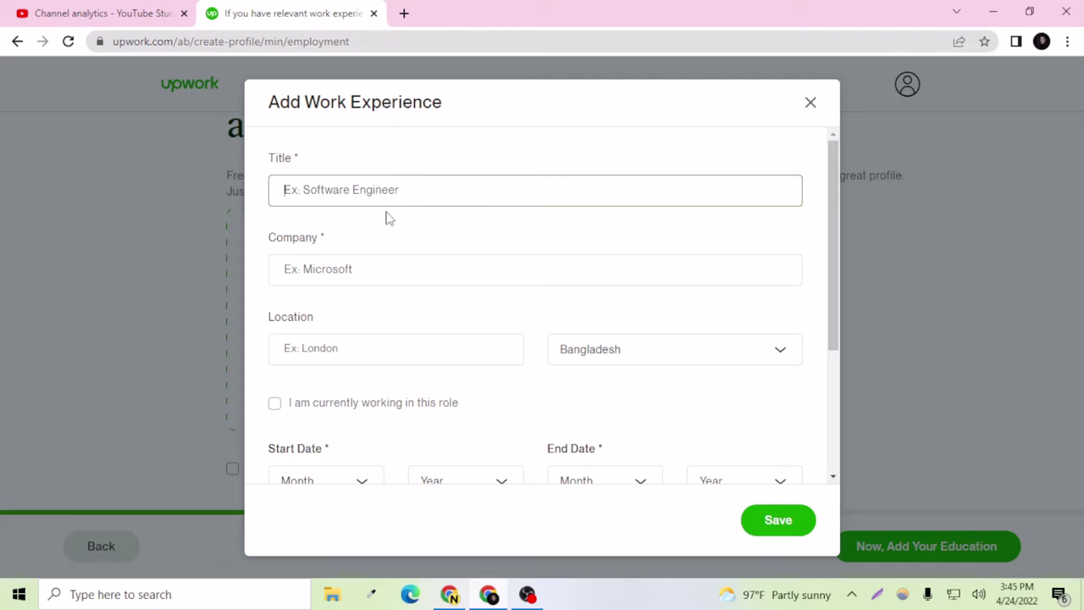
type("Web Devel")
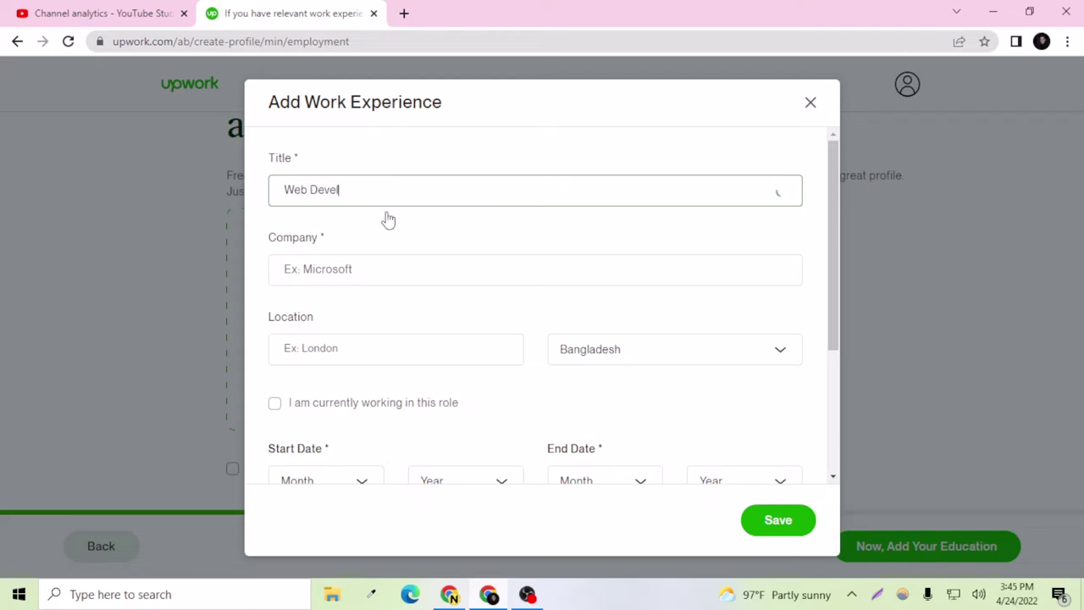
type("o")
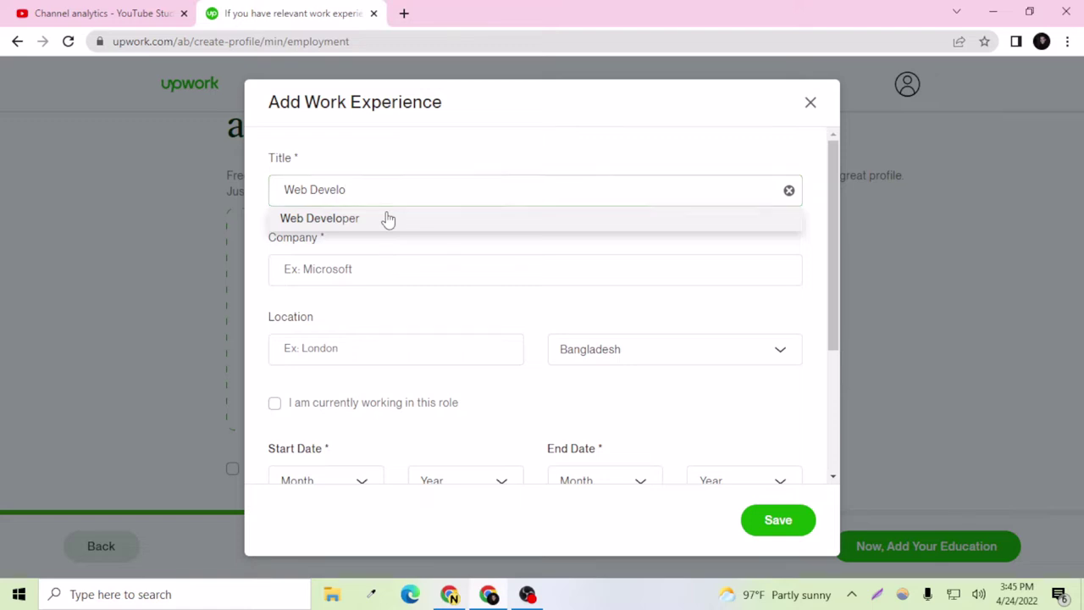
left_click(384, 218)
left_click(395, 274)
Step: Enter BrineSA as the company, then search 'Swit' in a new browser tab
type("Brine")
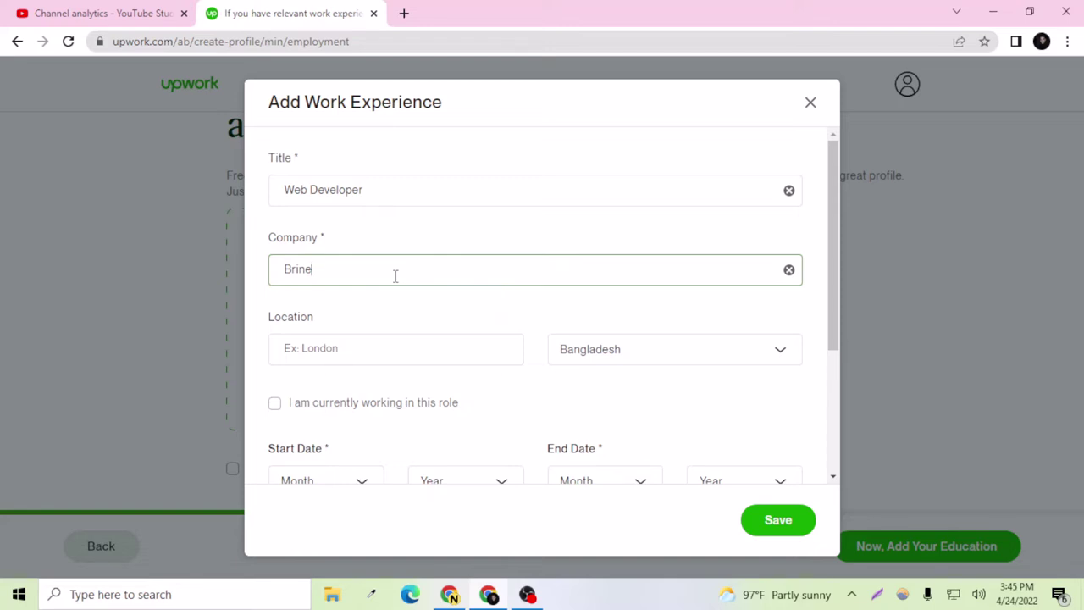
type("SA")
left_click(387, 317)
scroll(387, 310, "down", 2)
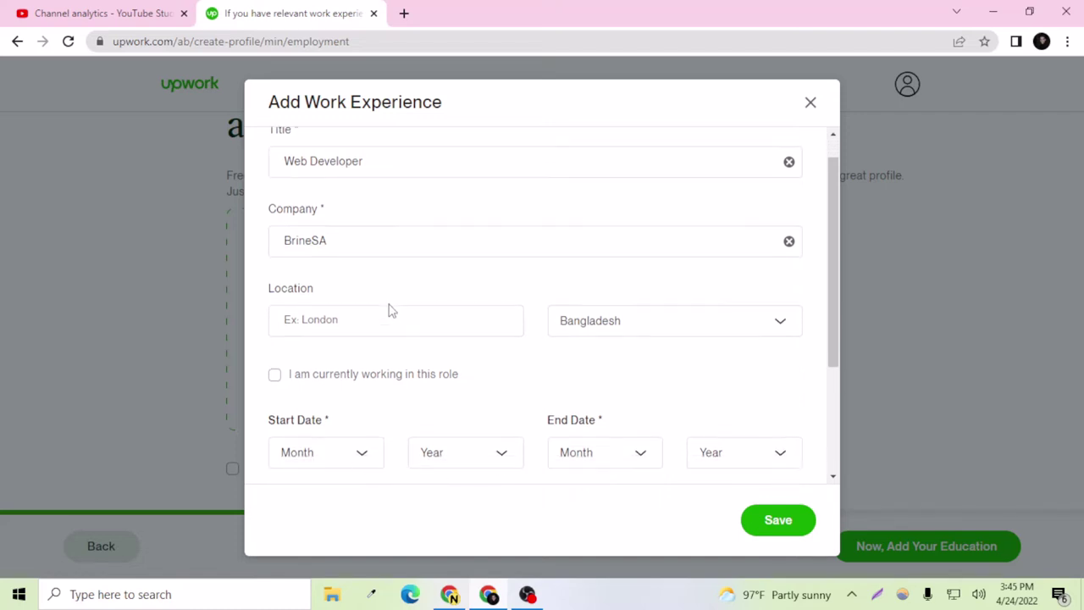
left_click(390, 279)
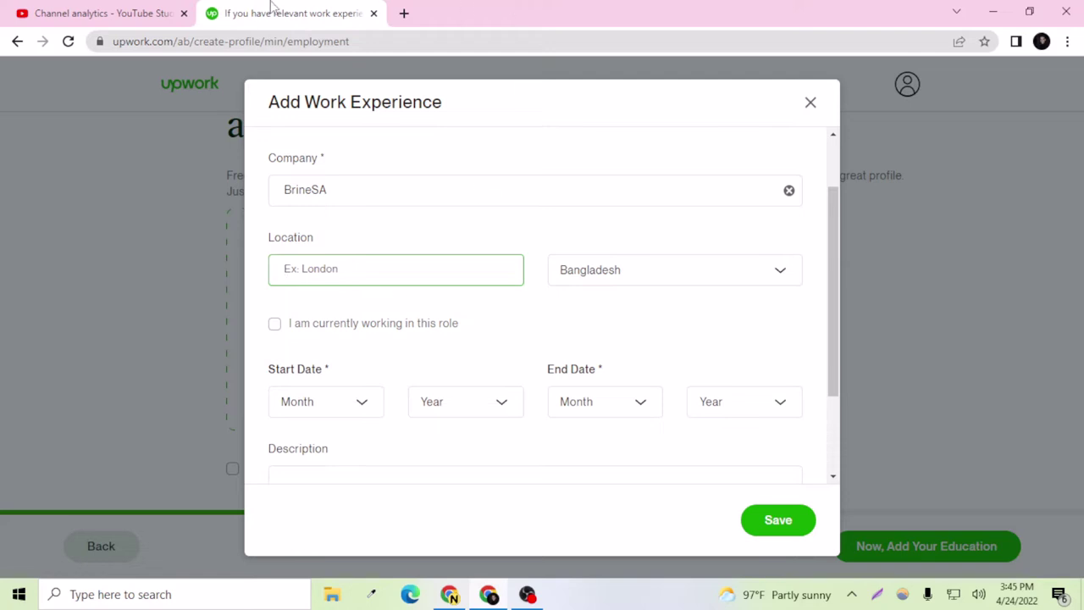
left_click(404, 11)
type("Swit")
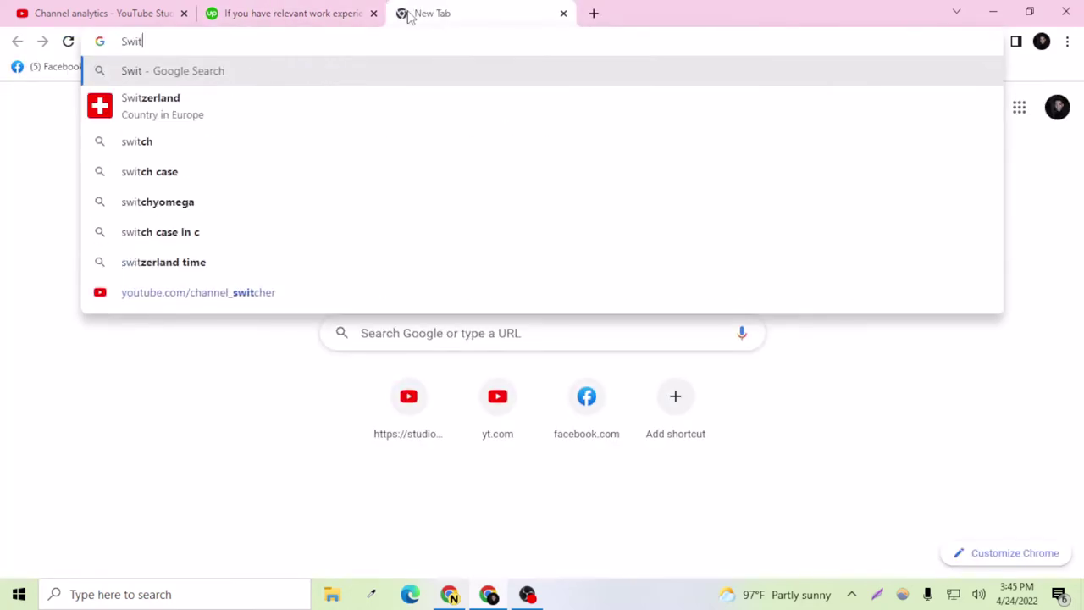
Step: Set the location to Switzerland, country Bangladesh, and mark the role as currently held
left_click(271, 10)
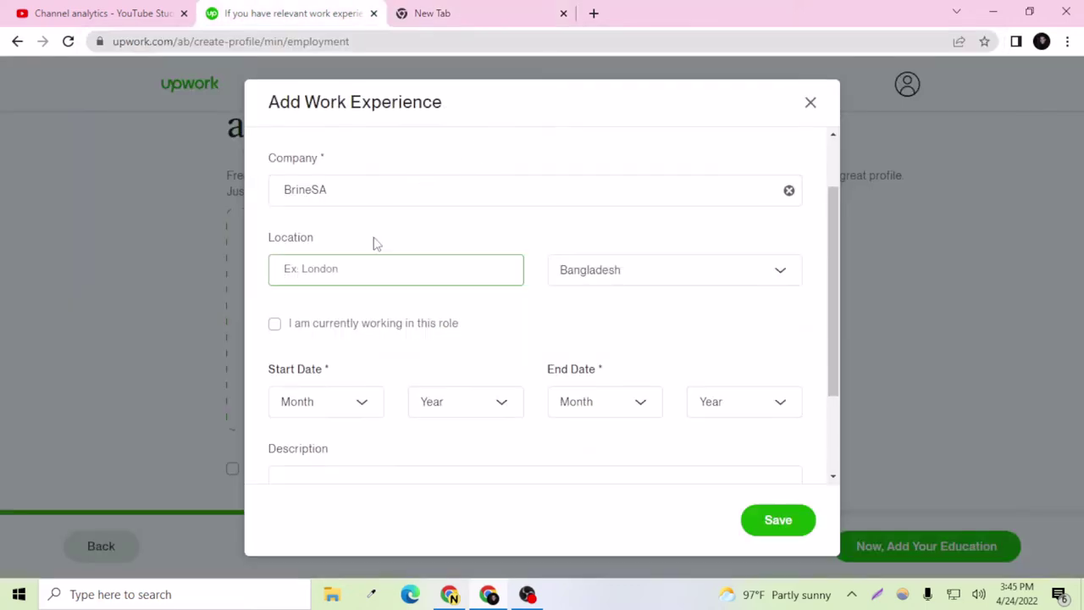
type("Switzerland")
left_click(417, 246)
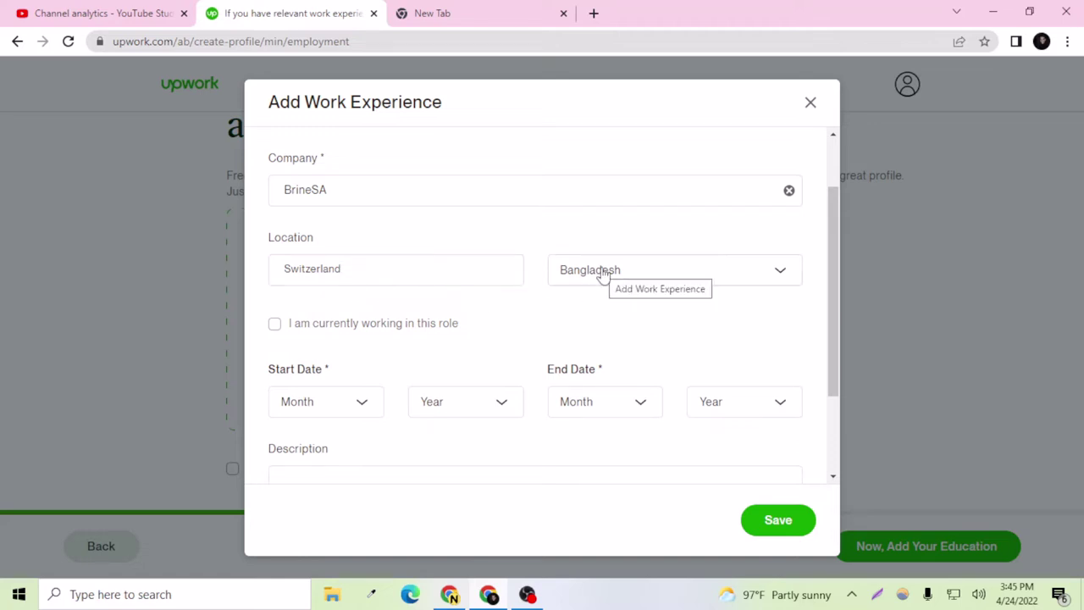
left_click(602, 271)
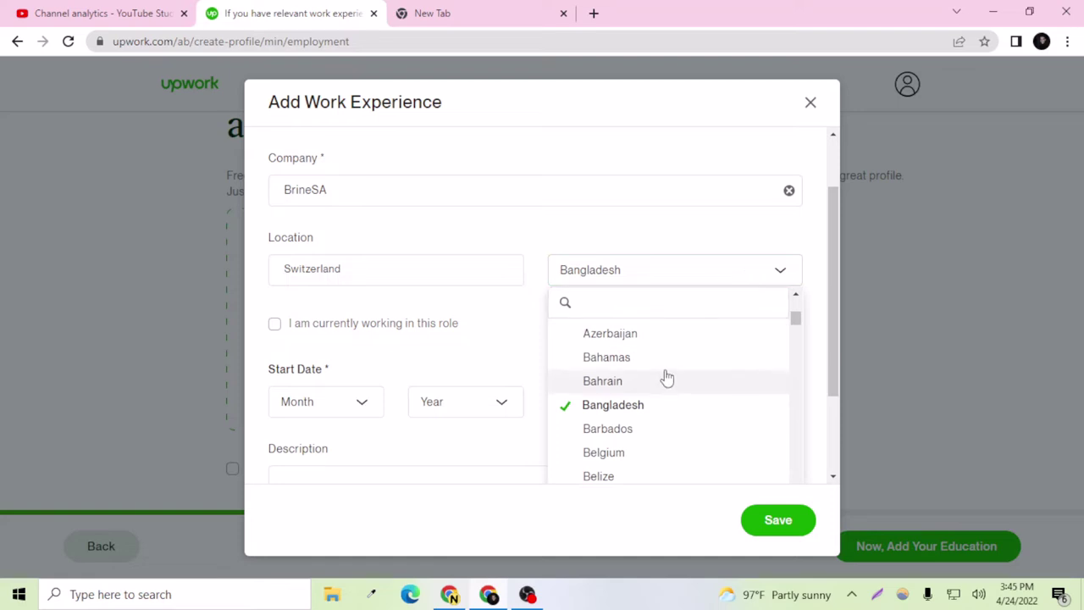
scroll(652, 411, "down", 1)
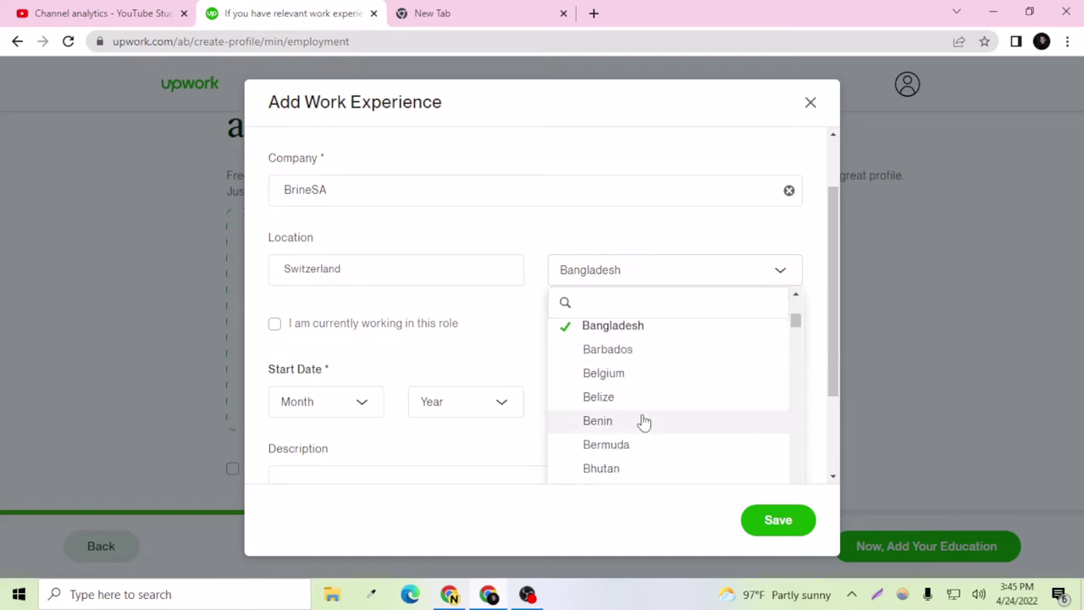
left_click(583, 240)
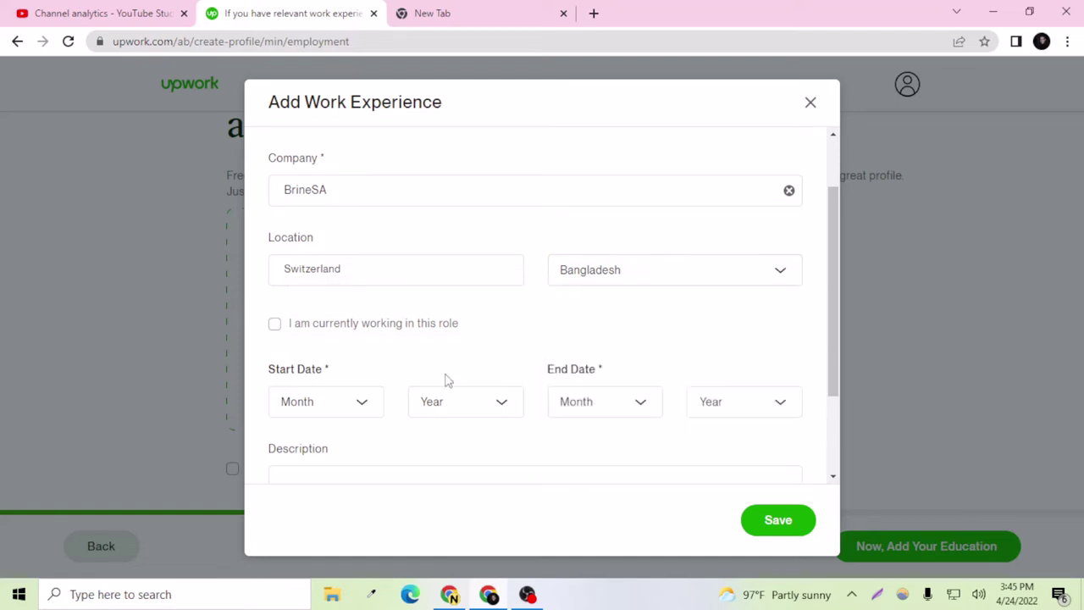
scroll(390, 339, "down", 1)
left_click(285, 253)
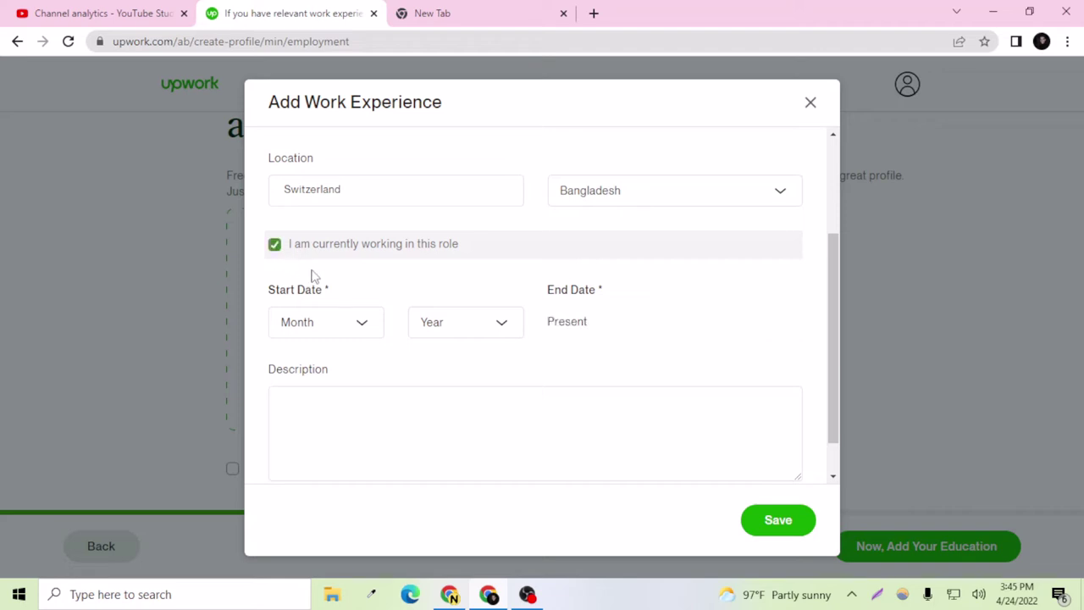
Step: Set the role's start date to January 2021
scroll(321, 335, "down", 1)
scroll(320, 334, "down", 1)
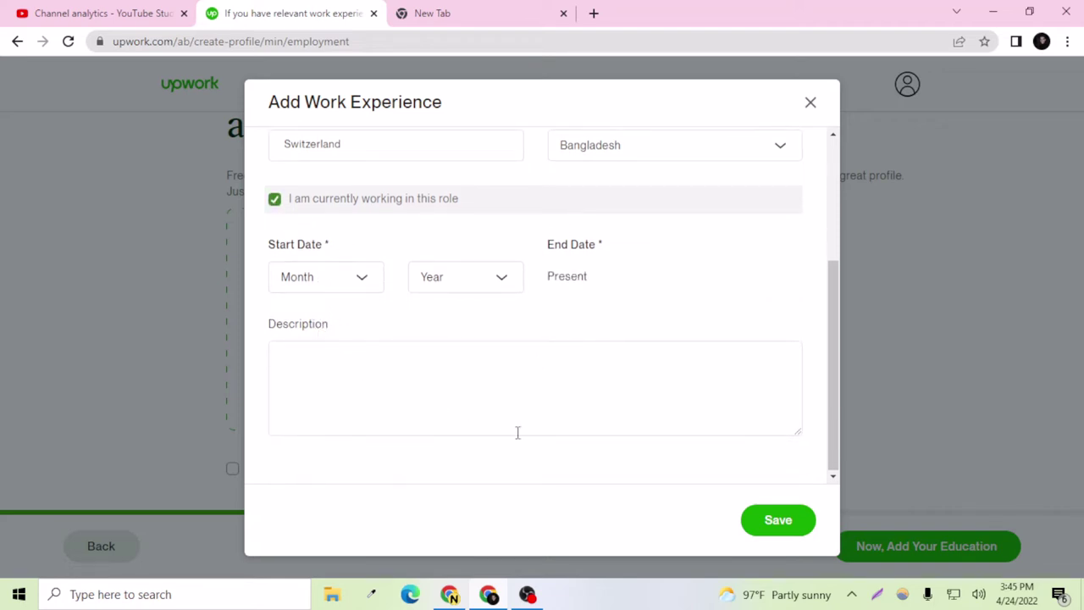
scroll(518, 433, "up", 3)
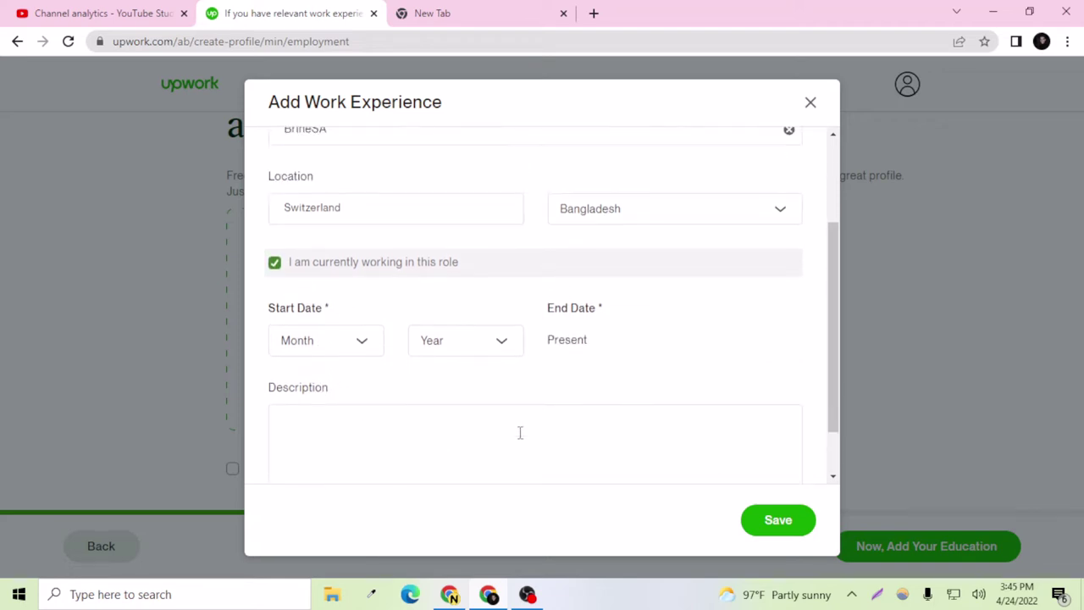
scroll(520, 436, "down", 3)
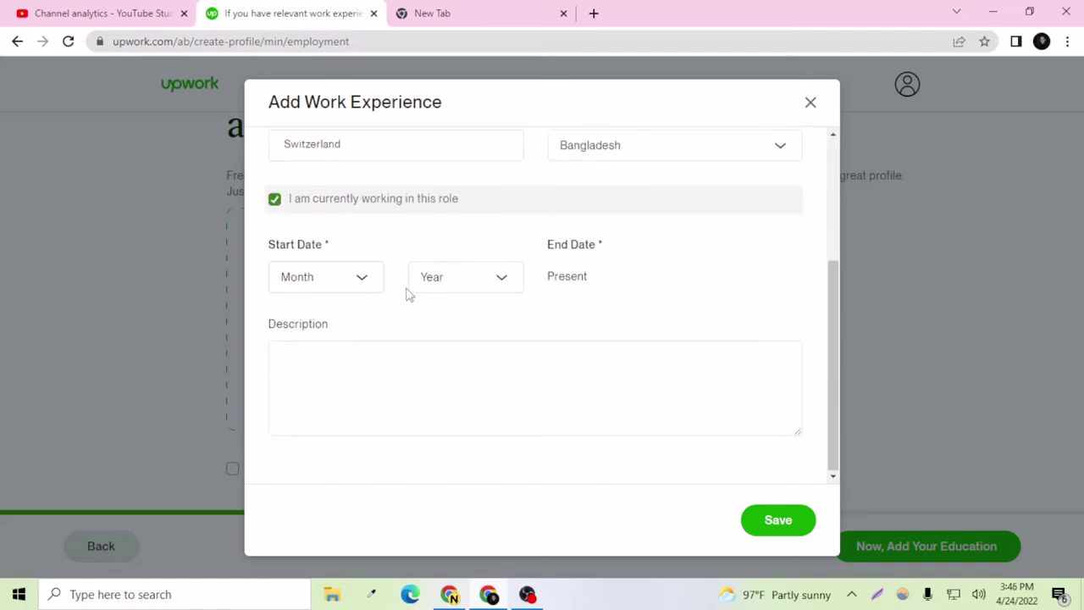
left_click(800, 528)
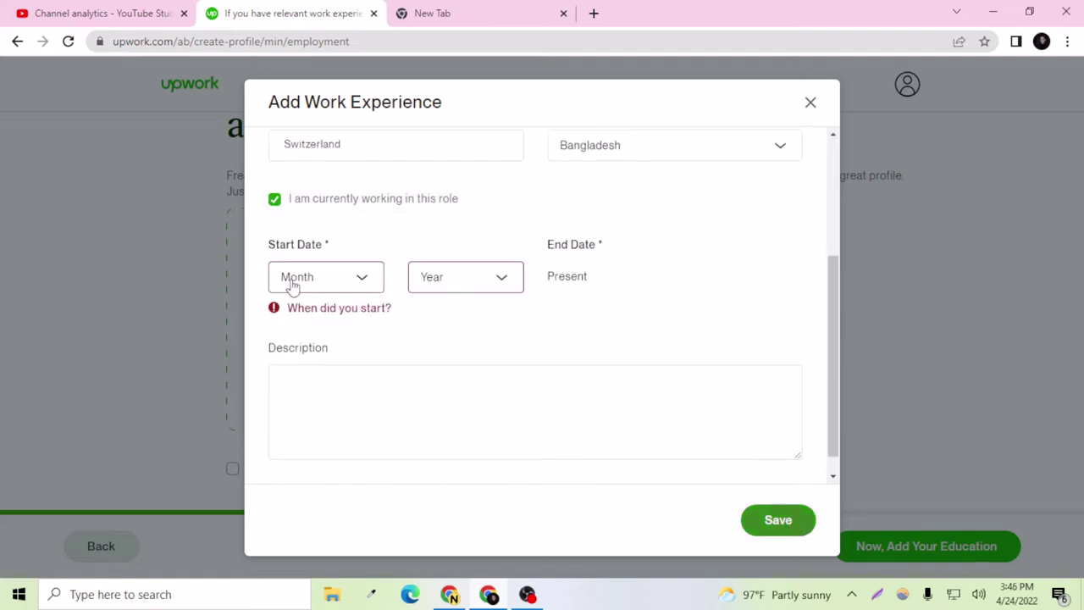
left_click(331, 285)
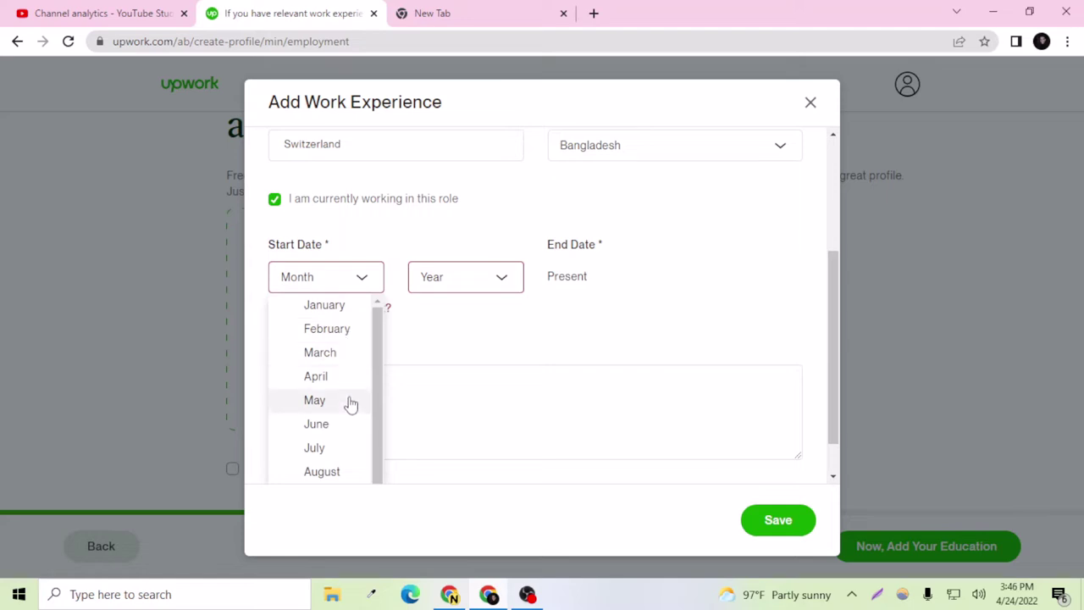
scroll(351, 404, "up", 2)
scroll(327, 436, "down", 1)
left_click(327, 386)
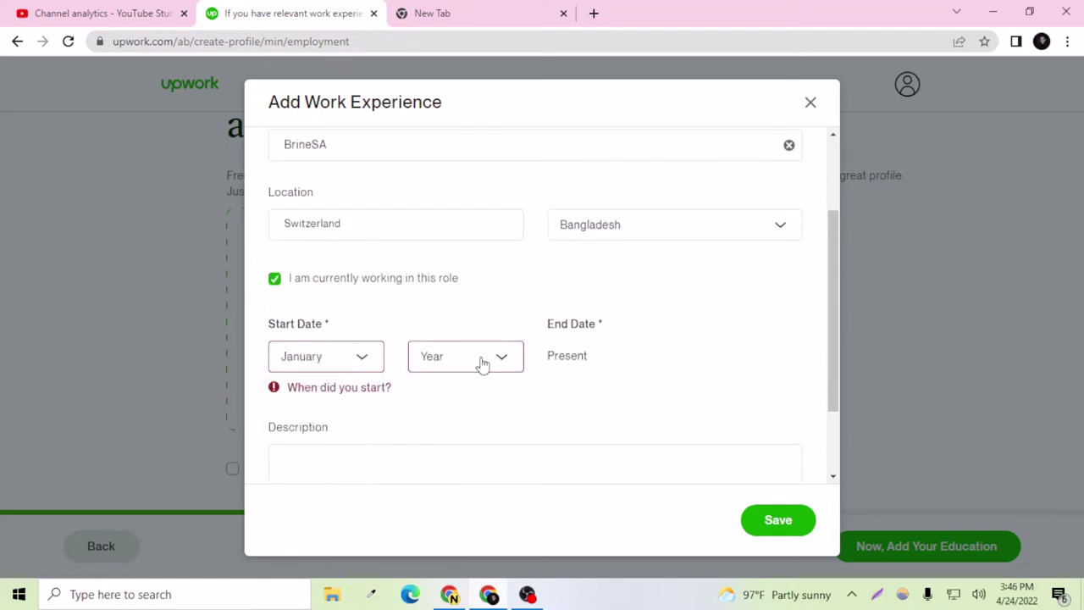
left_click(482, 365)
scroll(479, 373, "down", 2)
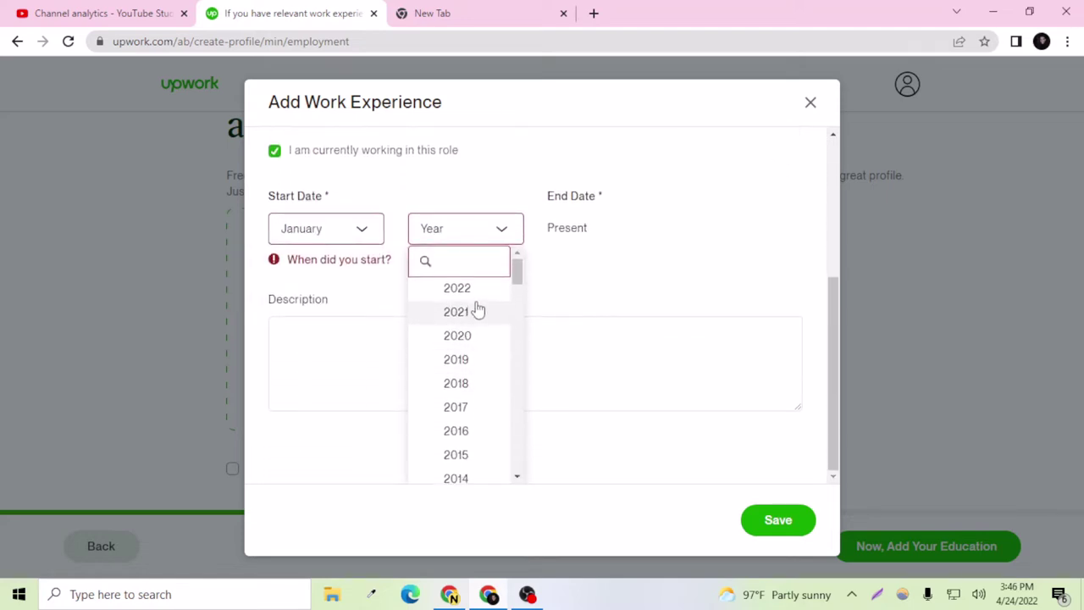
left_click(475, 311)
Step: Write a short description of working at the company and save the Web Developer entry
left_click(595, 401)
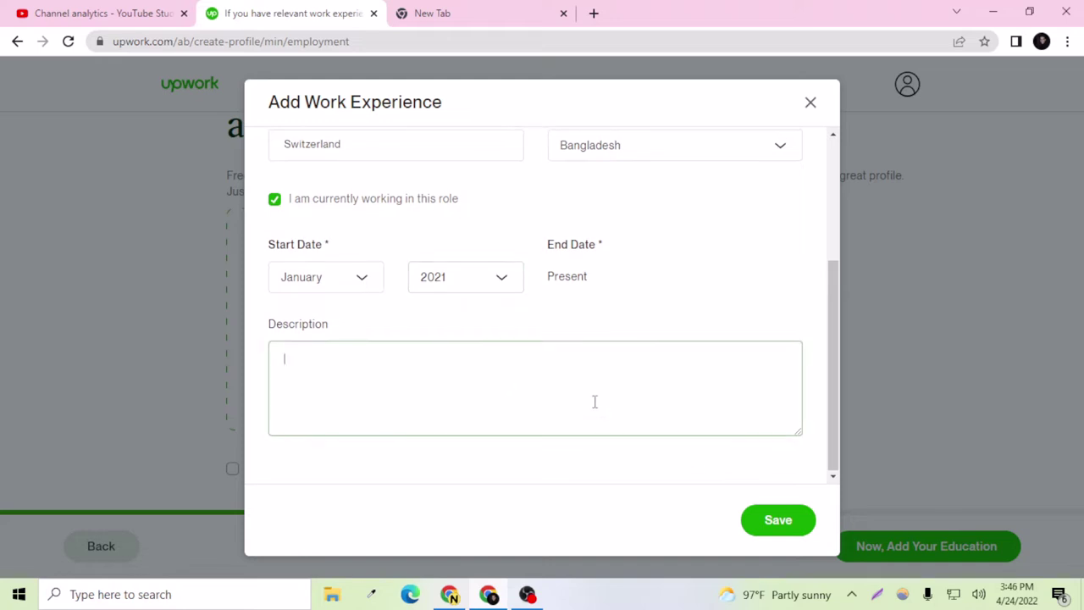
type("I am")
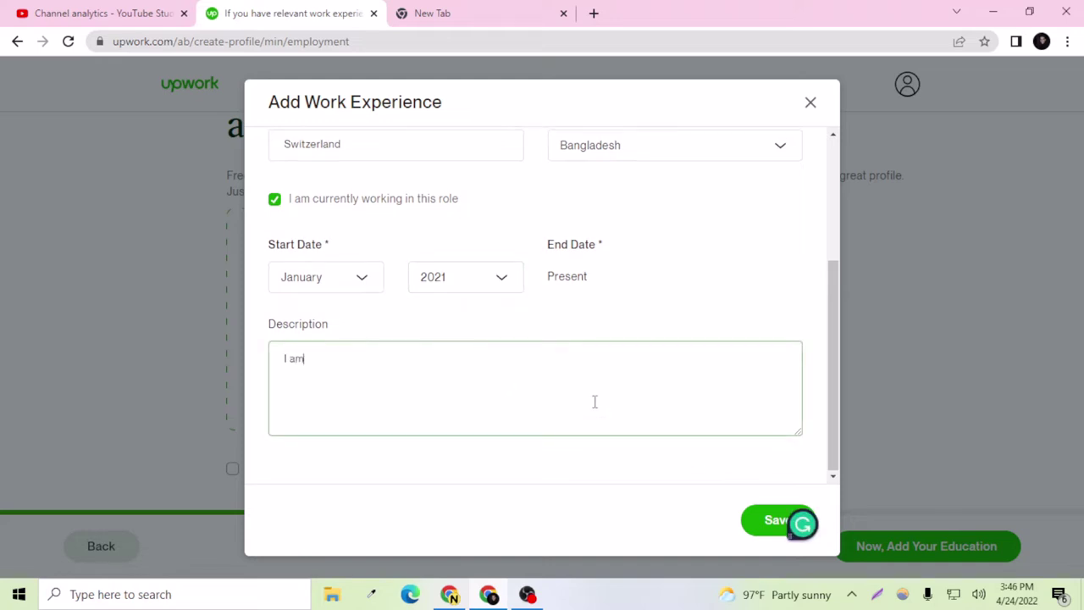
type(" working on this")
type("company as their e")
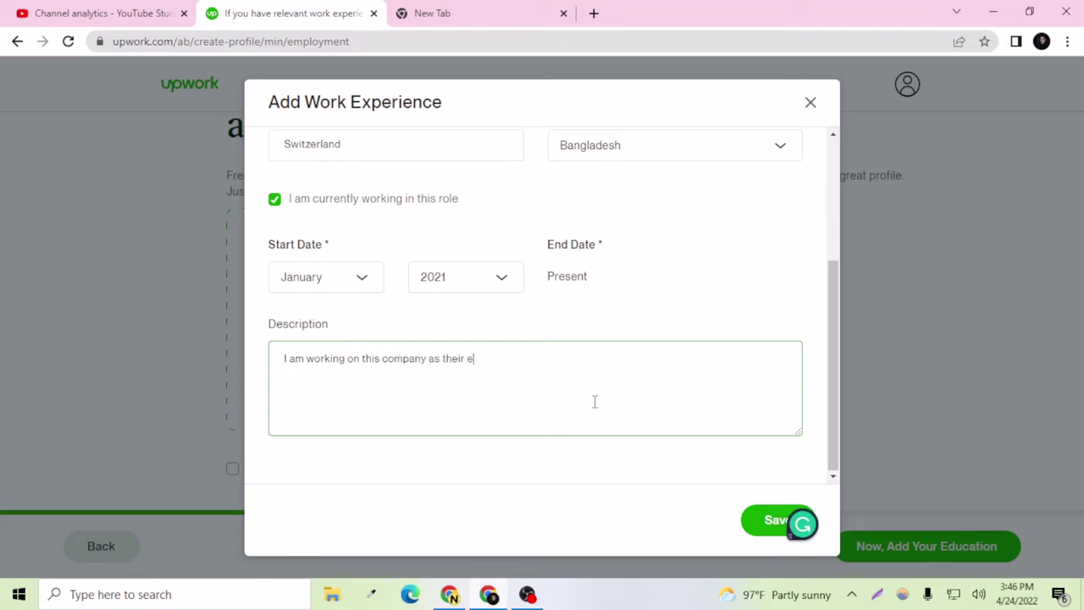
type("Wb")
left_click(754, 531)
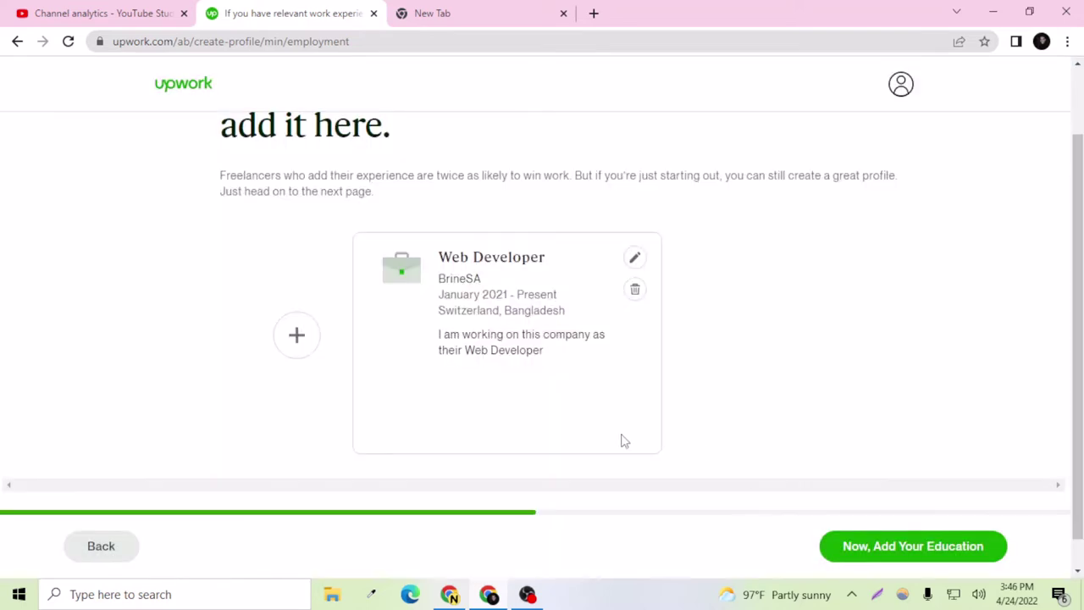
scroll(617, 437, "down", 1)
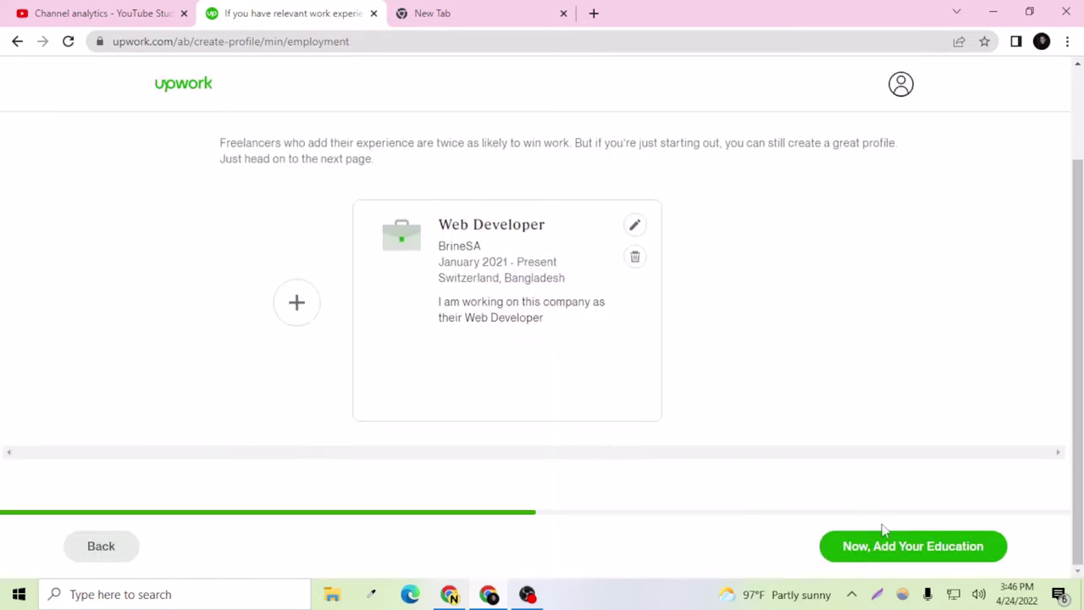
Step: Start a new education entry with the school Brahmanbaria Govt College
left_click(886, 549)
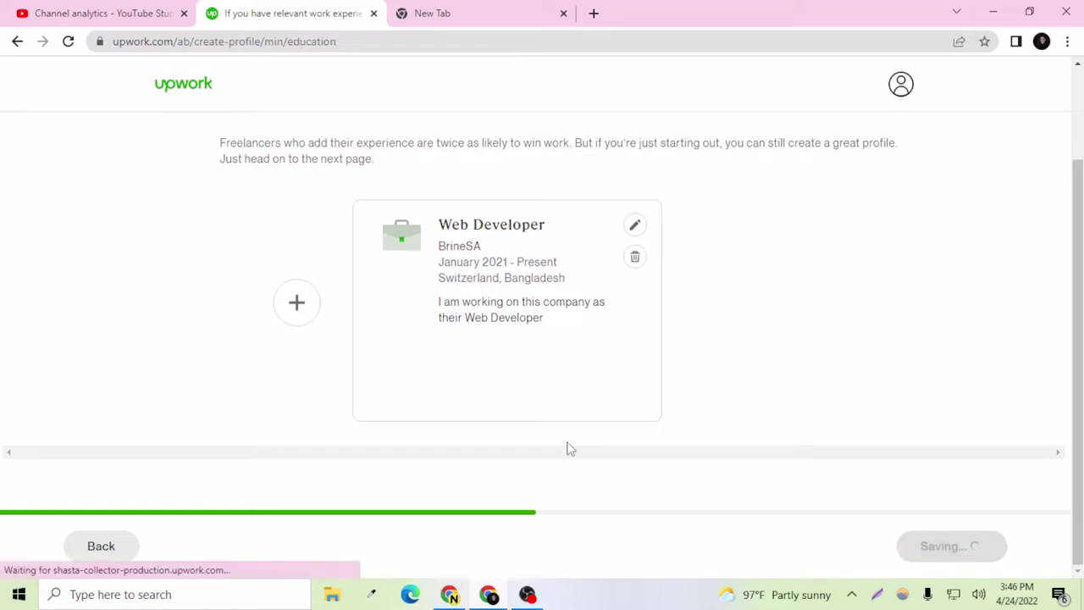
left_click(279, 381)
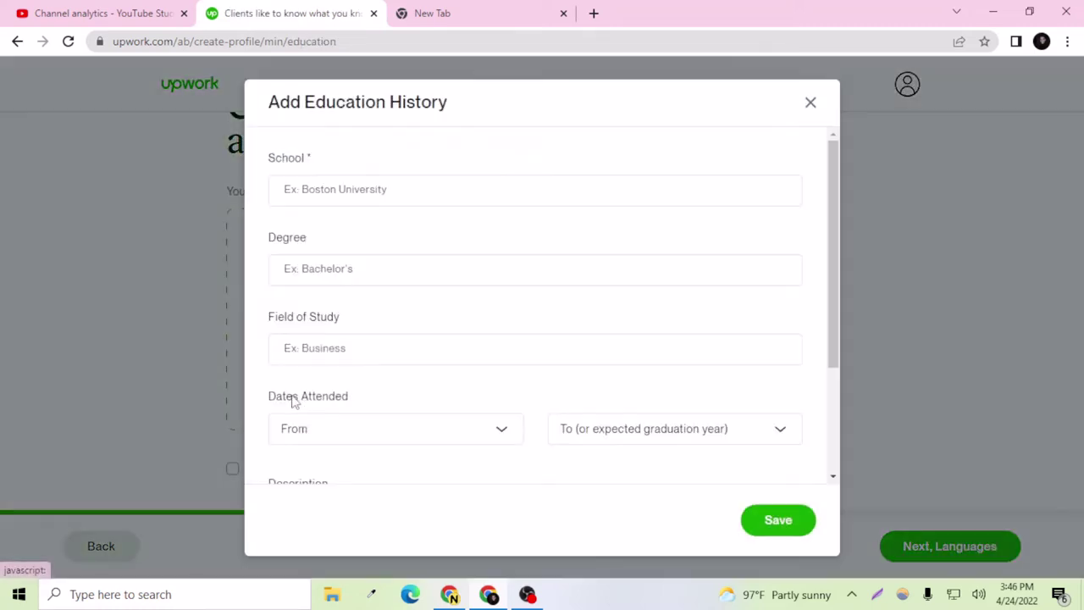
left_click(332, 189)
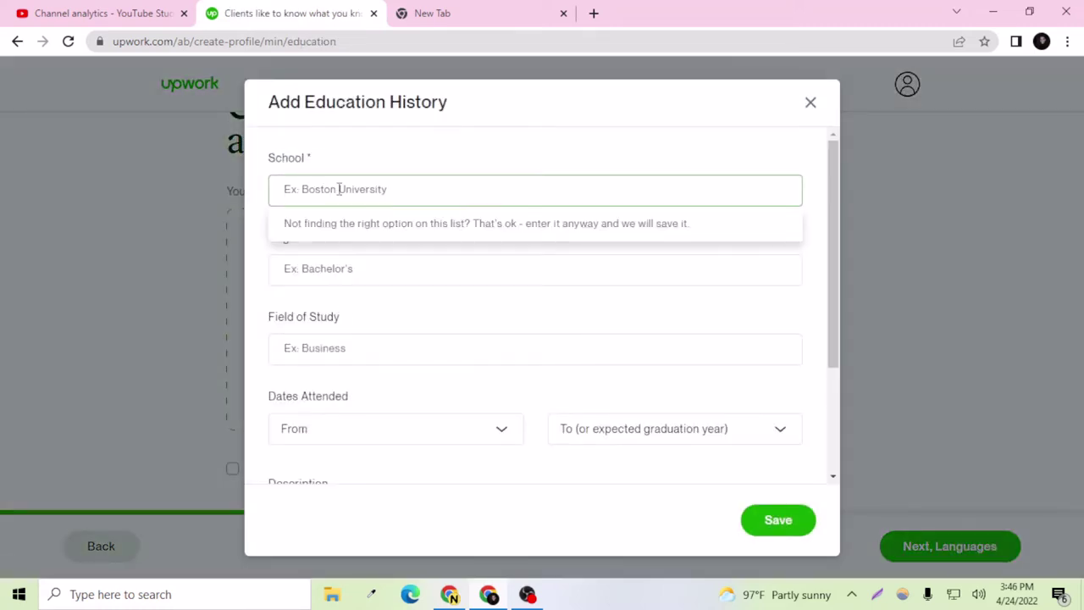
scroll(372, 266, "down", 2)
scroll(395, 310, "up", 2)
type("Annada ")
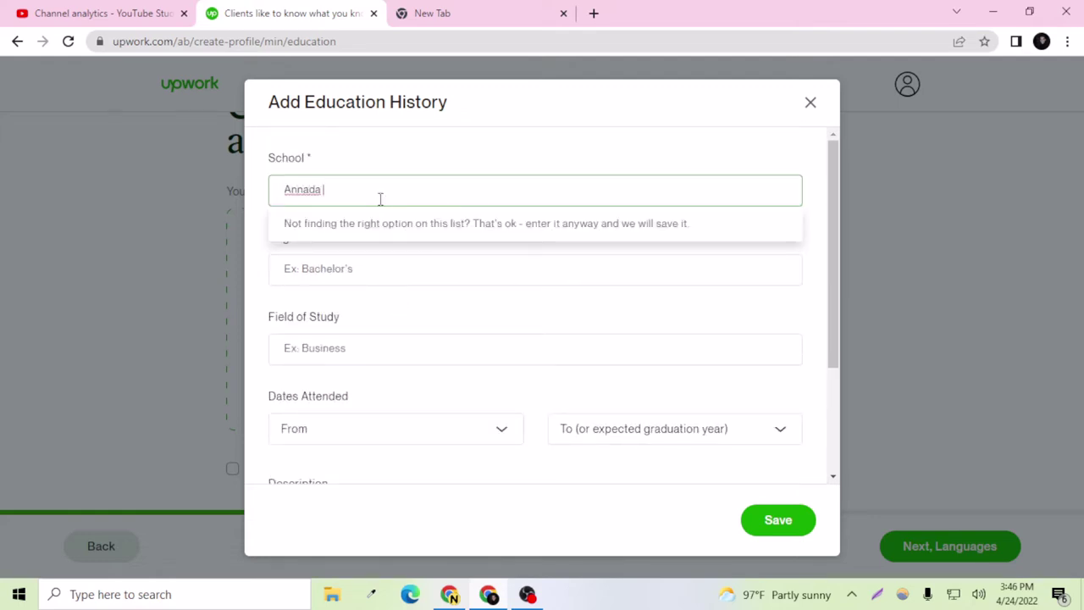
type("Govt")
type(" High S")
key("BackSpace")
key("BackSpace")
key("BackSpace")
key("BackSpace")
key("BackSpace")
key("BackSpace")
key("BackSpace")
key("BackSpace")
key("BackSpace")
key("BackSpace")
key("BackSpace")
key("BackSpace")
key("BackSpace")
key("BackSpace")
key("BackSpace")
key("BackSpace")
key("BackSpace")
key("BackSpace")
key("BackSpace")
type("Brahmanbar")
key("BackSpace")
type("aria Govt")
key("BackSpace")
type("vt.Coll")
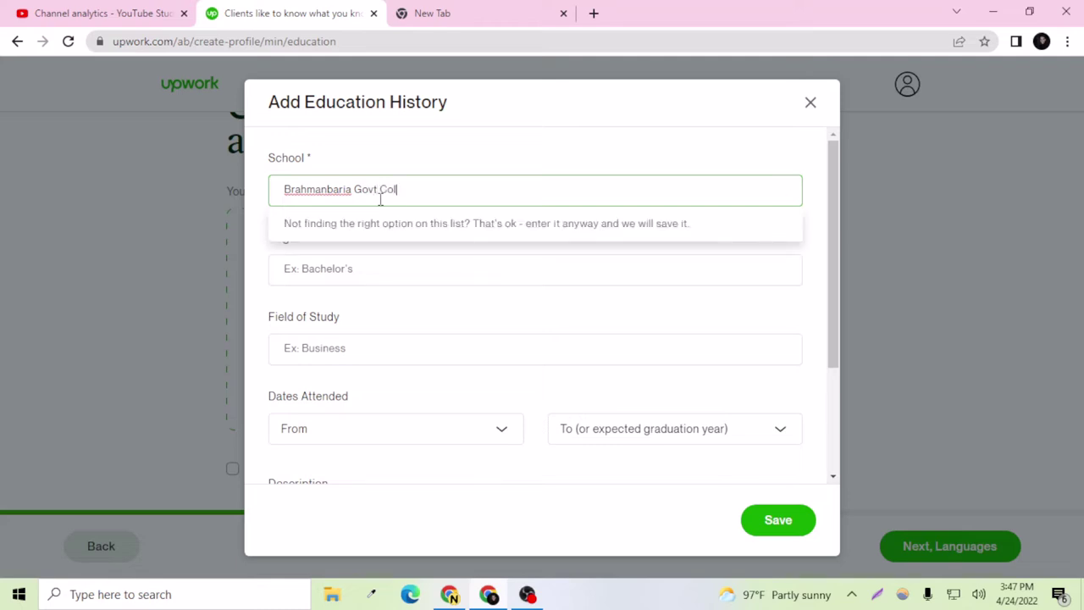
type("ege")
Step: Set the degree to High school degree and the field of study to Business
left_click(337, 273)
type("HSC")
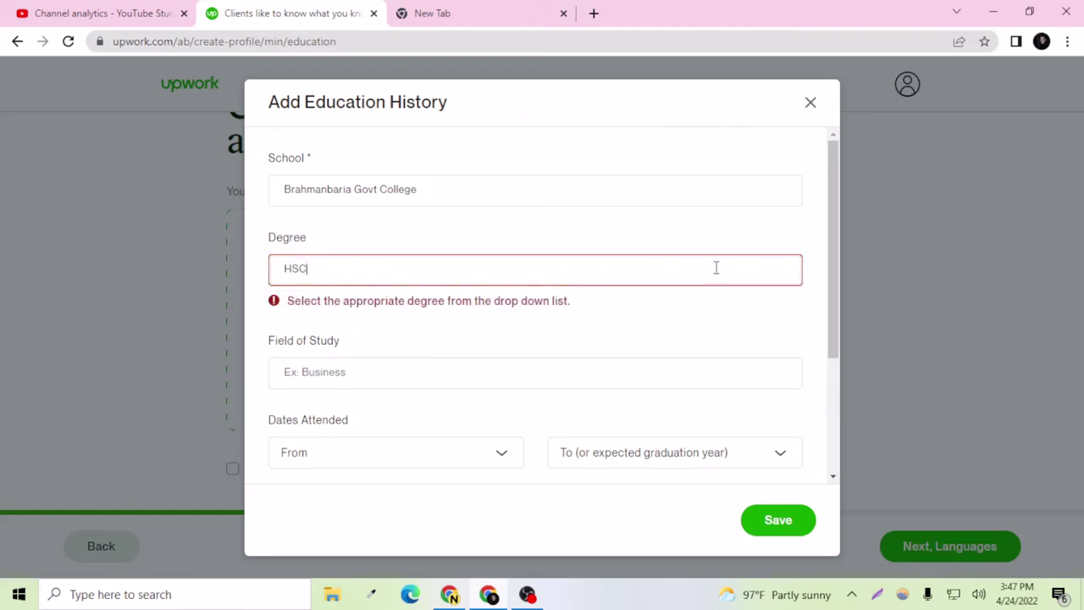
left_click_drag(460, 276, 273, 264)
key("BackSpace")
type("H")
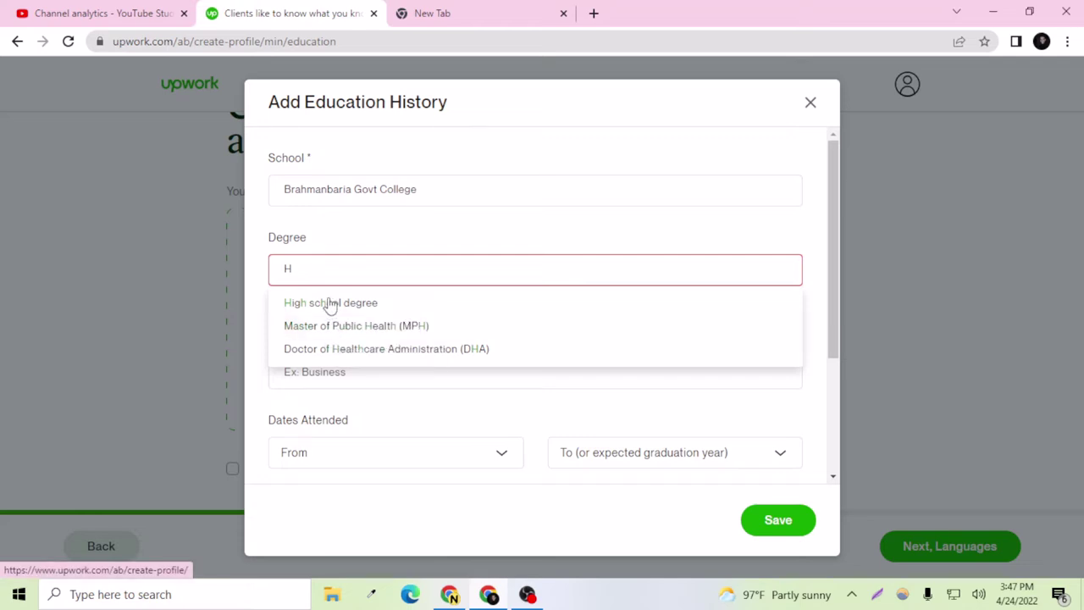
left_click(330, 304)
scroll(367, 351, "down", 1)
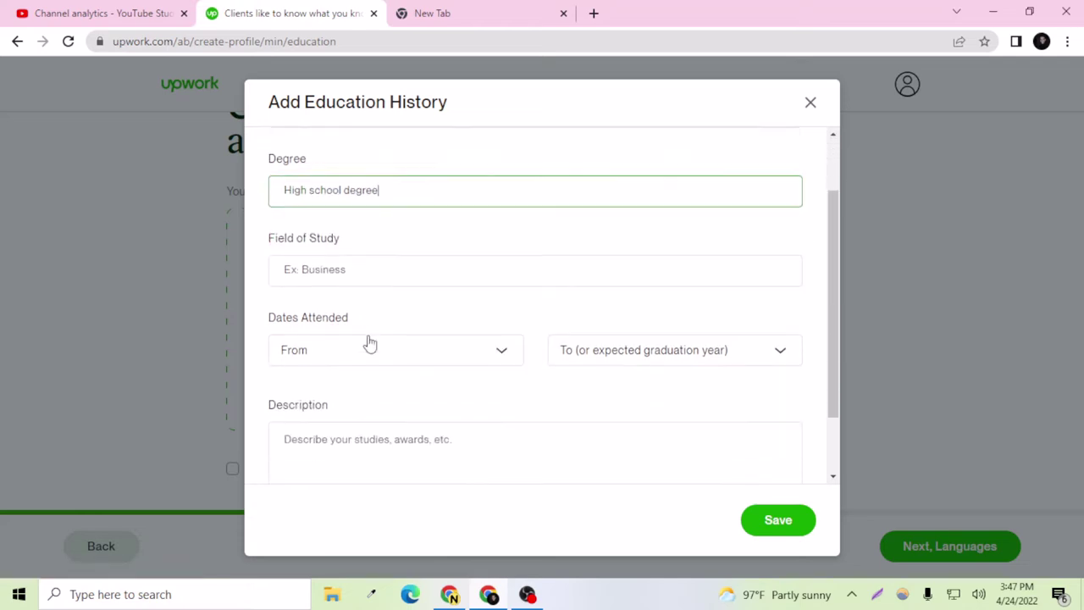
left_click(369, 277)
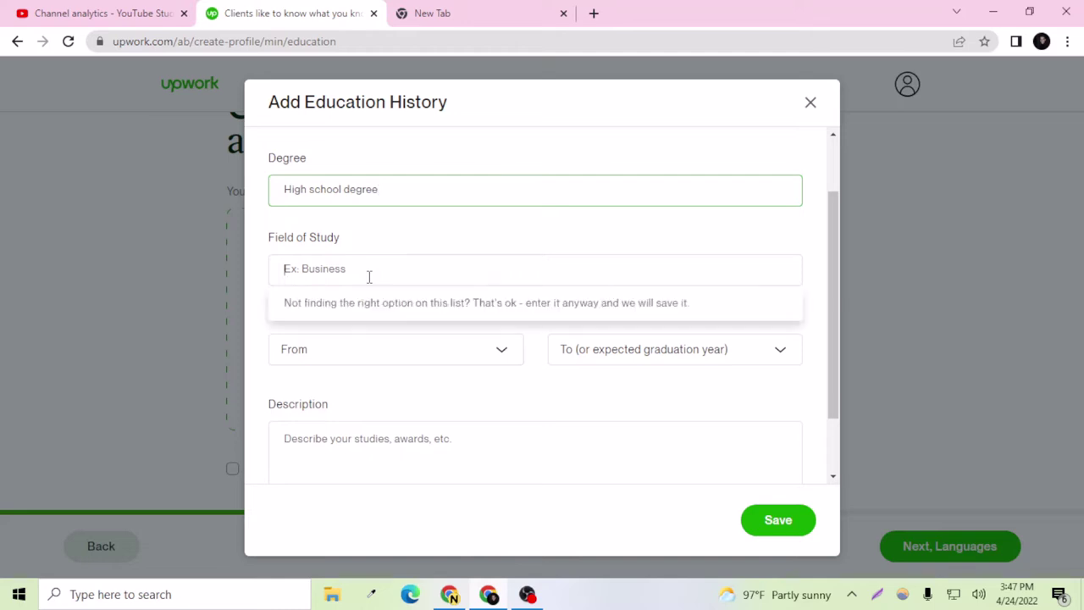
type("Business")
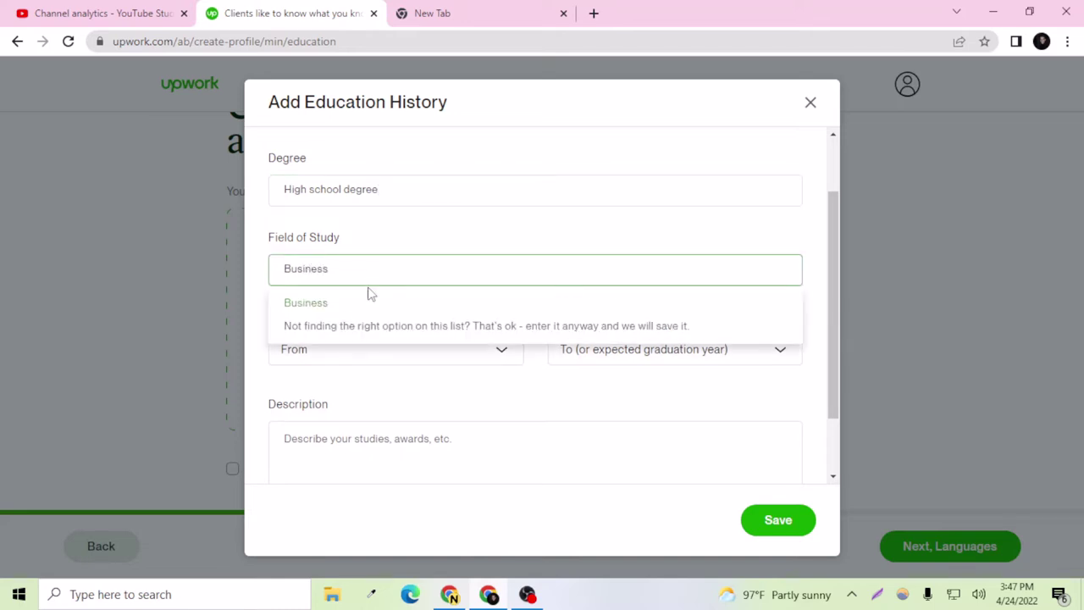
left_click(353, 305)
Step: Set the attendance years from 2018 to 2020
scroll(381, 355, "down", 1)
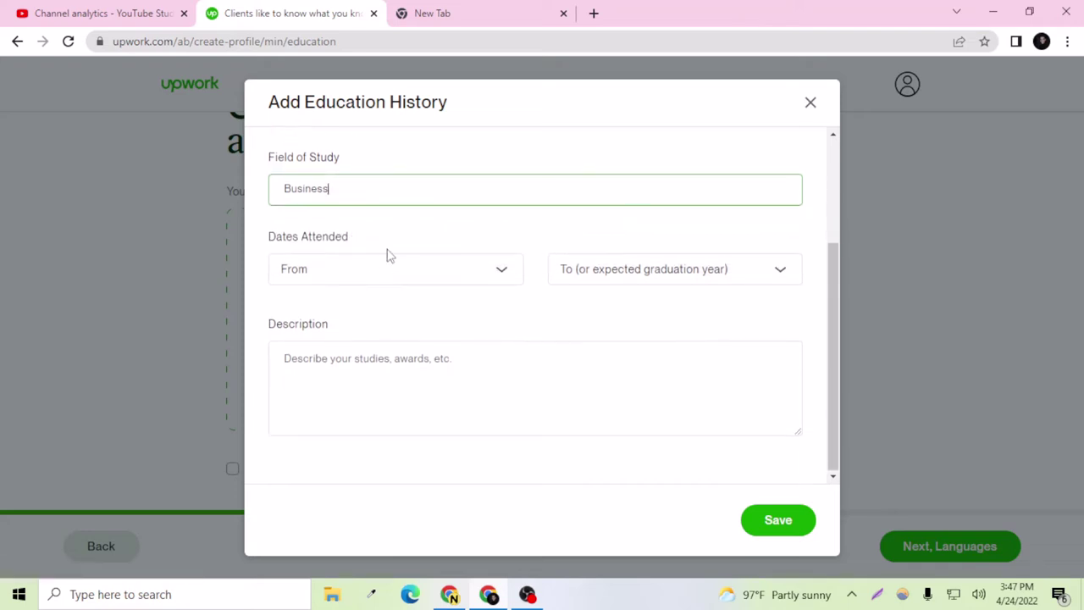
left_click(390, 272)
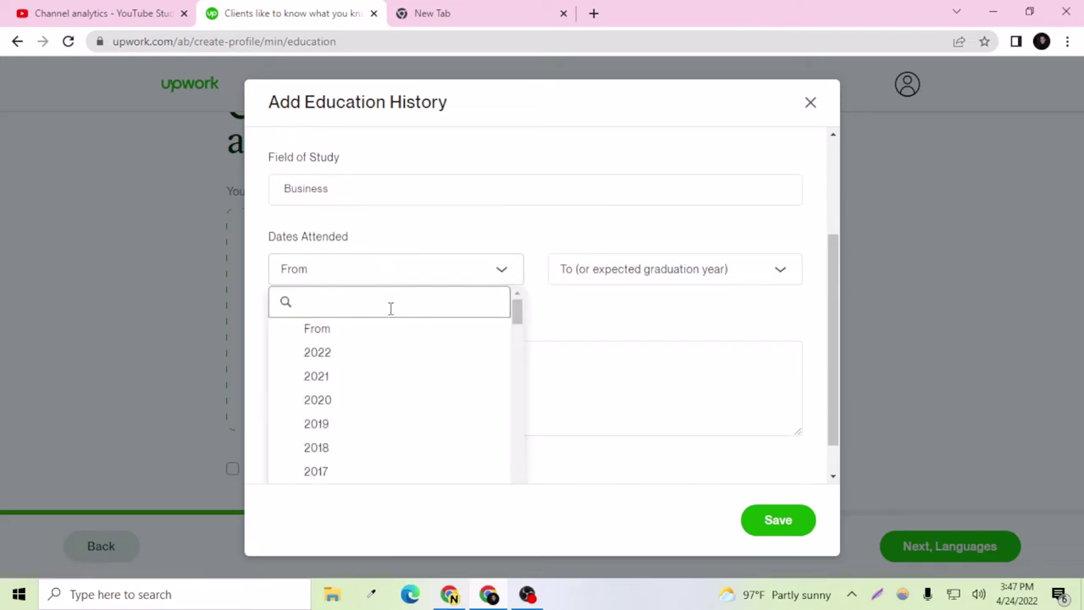
scroll(356, 381, "down", 1)
left_click(347, 376)
left_click(622, 269)
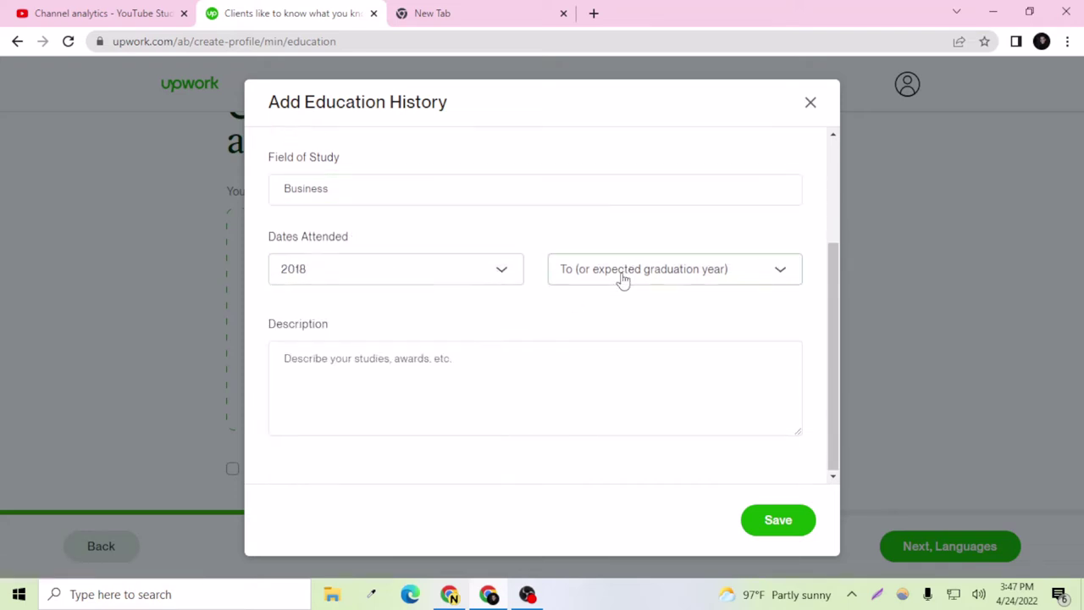
scroll(610, 373, "up", 1)
scroll(623, 432, "down", 1)
scroll(622, 432, "down", 1)
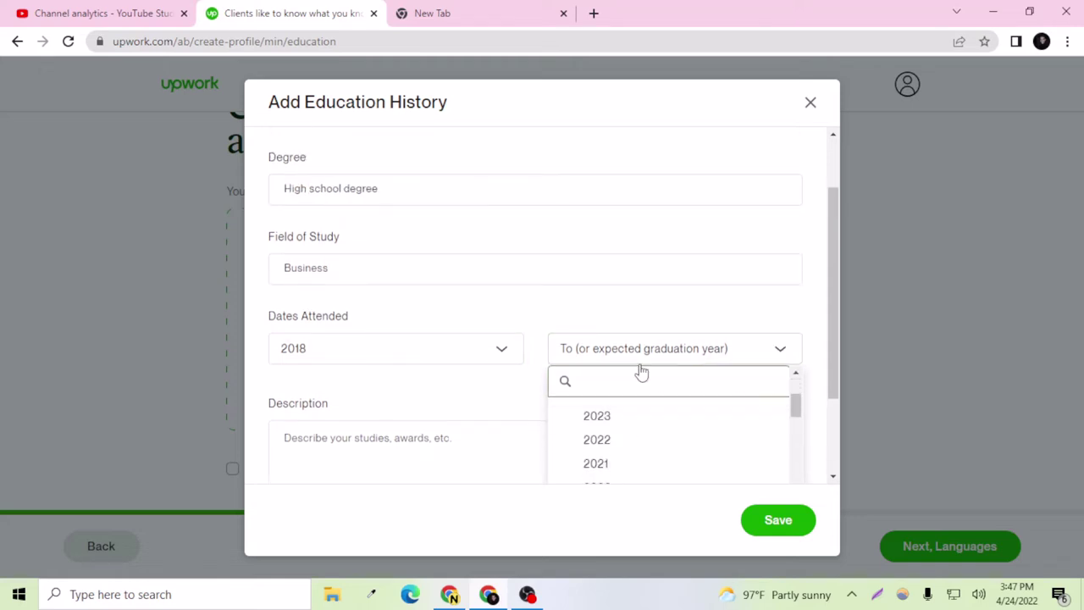
scroll(641, 375, "down", 1)
scroll(624, 410, "down", 1)
scroll(622, 409, "up", 2)
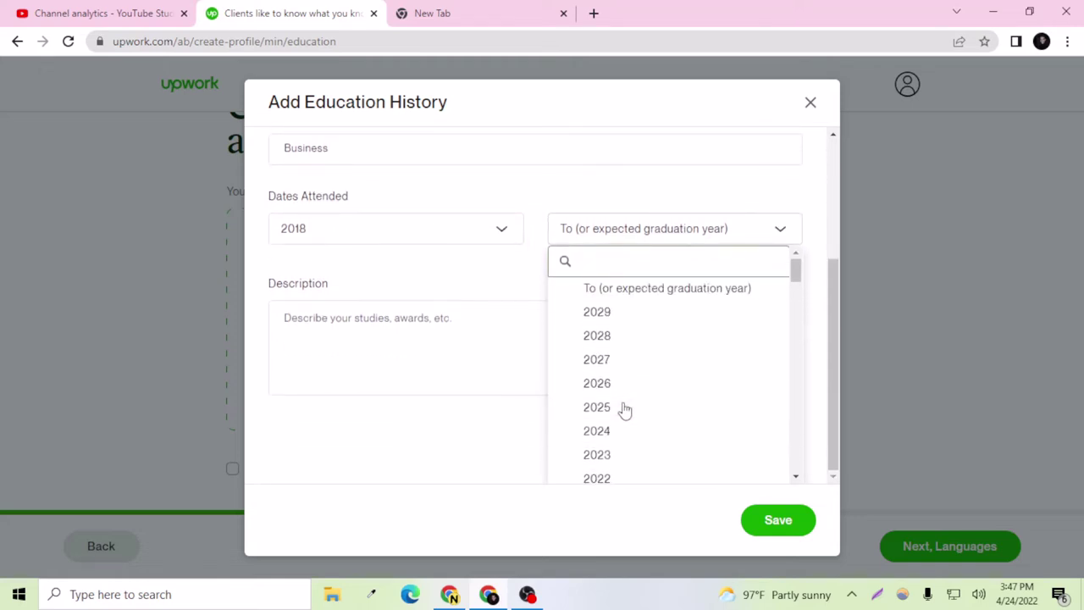
scroll(617, 436, "down", 1)
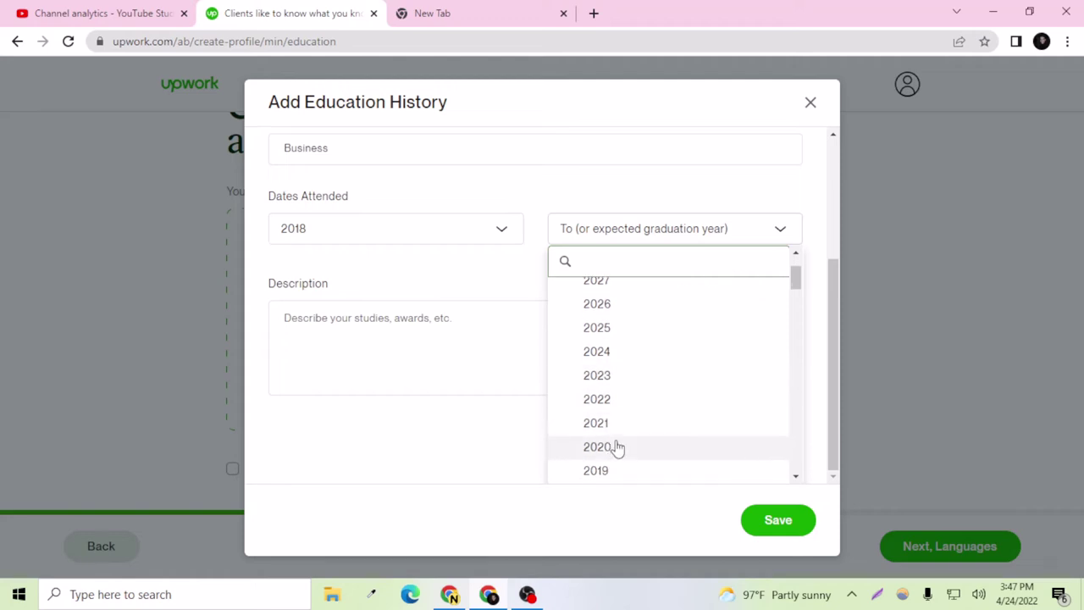
left_click(617, 447)
Step: Write a short description about studying at that college and save the entry
left_click(433, 375)
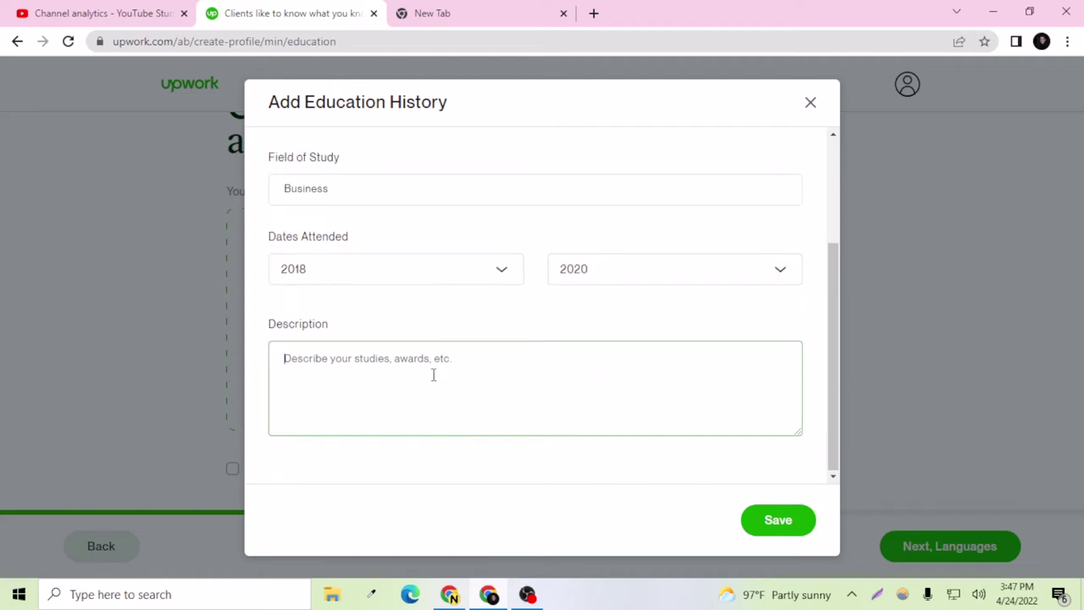
type("I have studied")
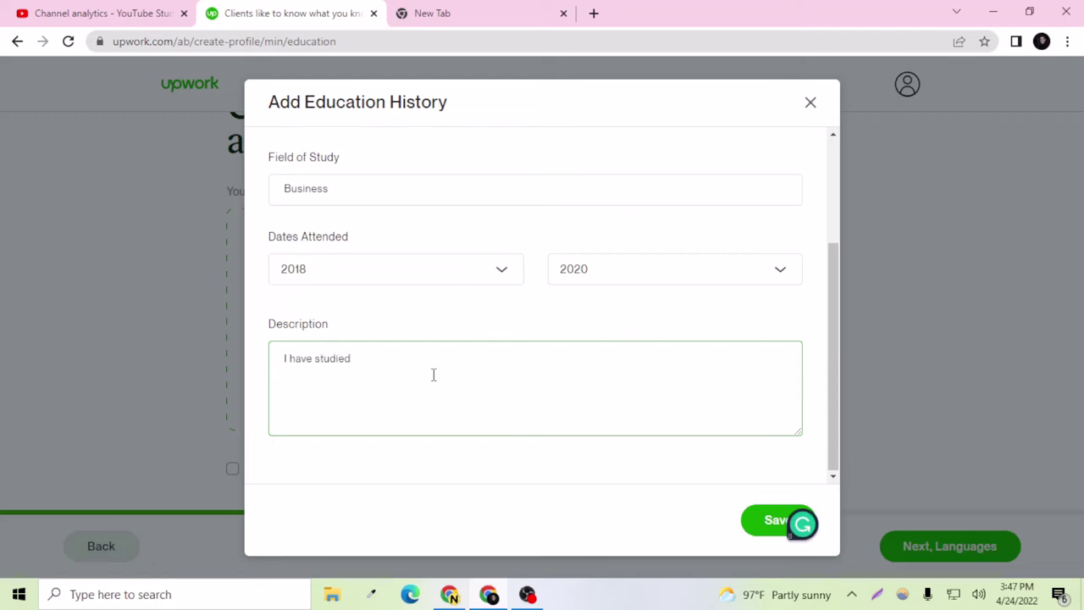
type("in that college")
left_click(771, 519)
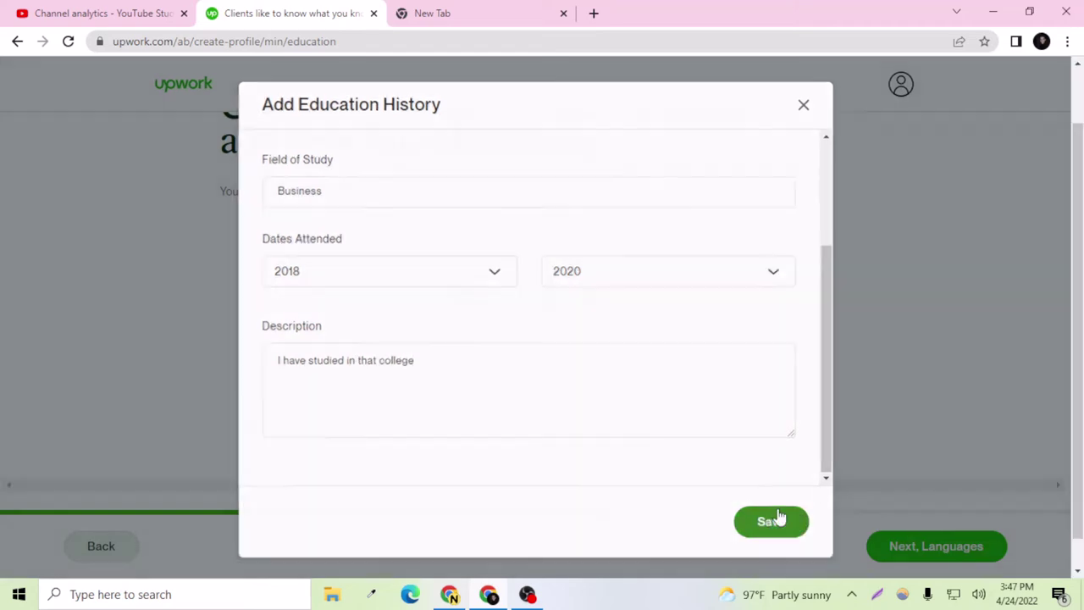
scroll(787, 500, "down", 1)
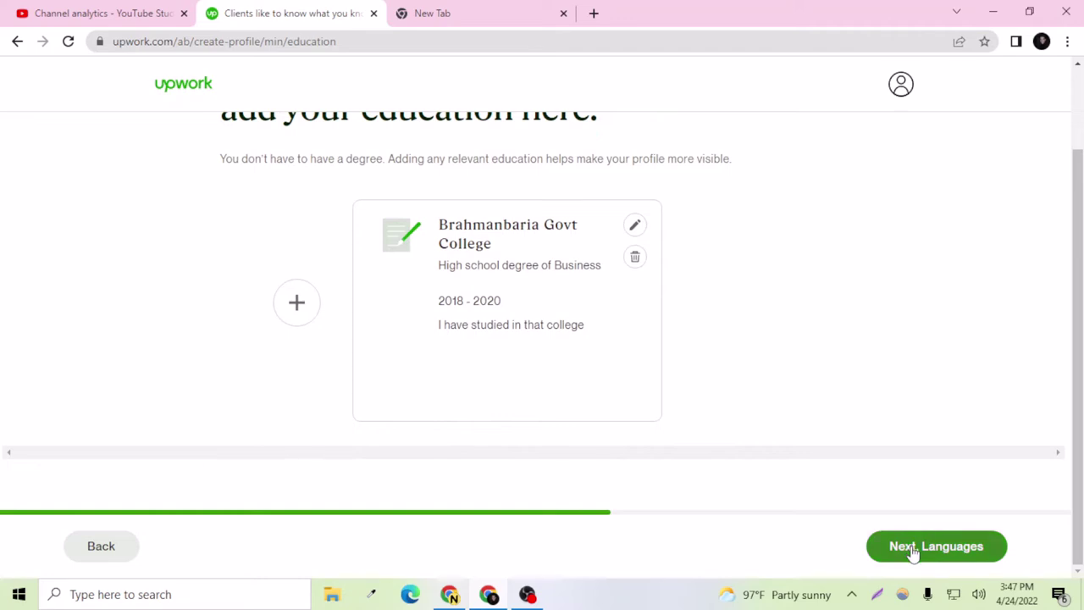
Step: Set English proficiency to Fluent and add Bengali at Fluent
left_click(913, 552)
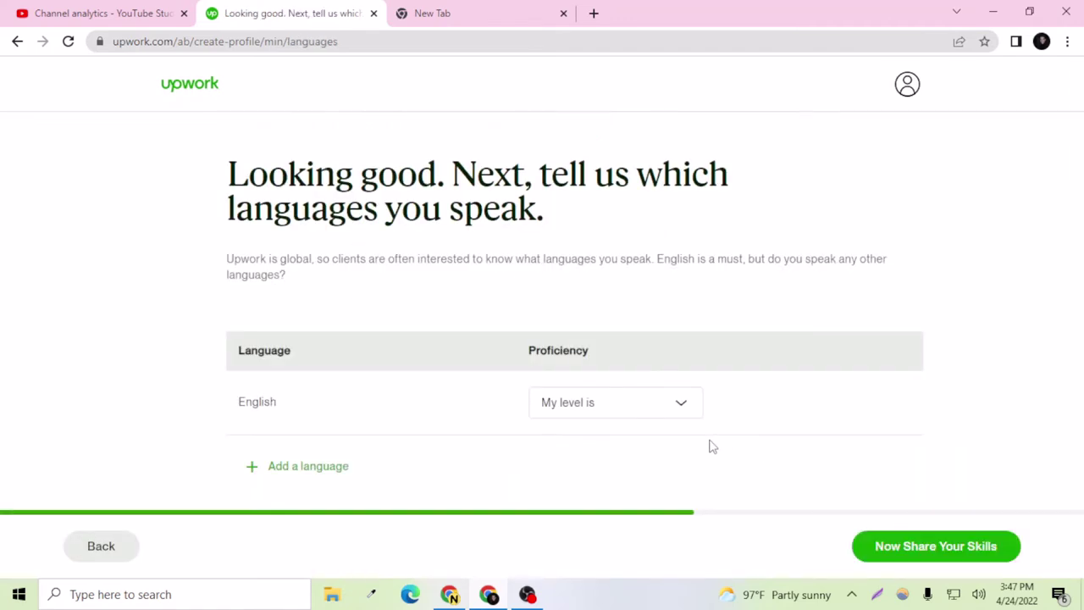
left_click(687, 413)
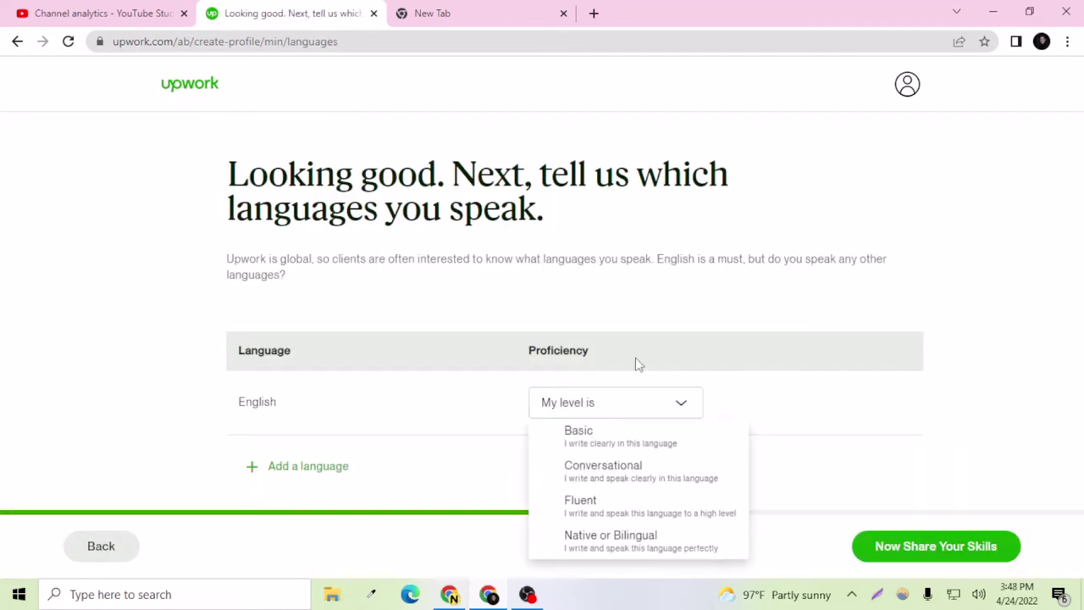
left_click(595, 512)
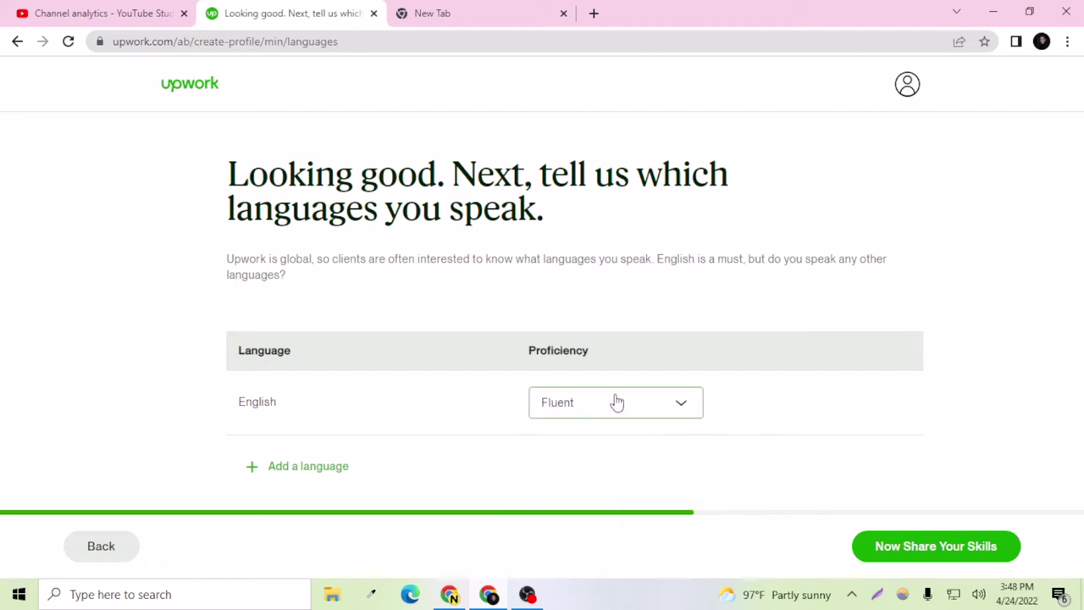
left_click(310, 467)
scroll(325, 473, "down", 1)
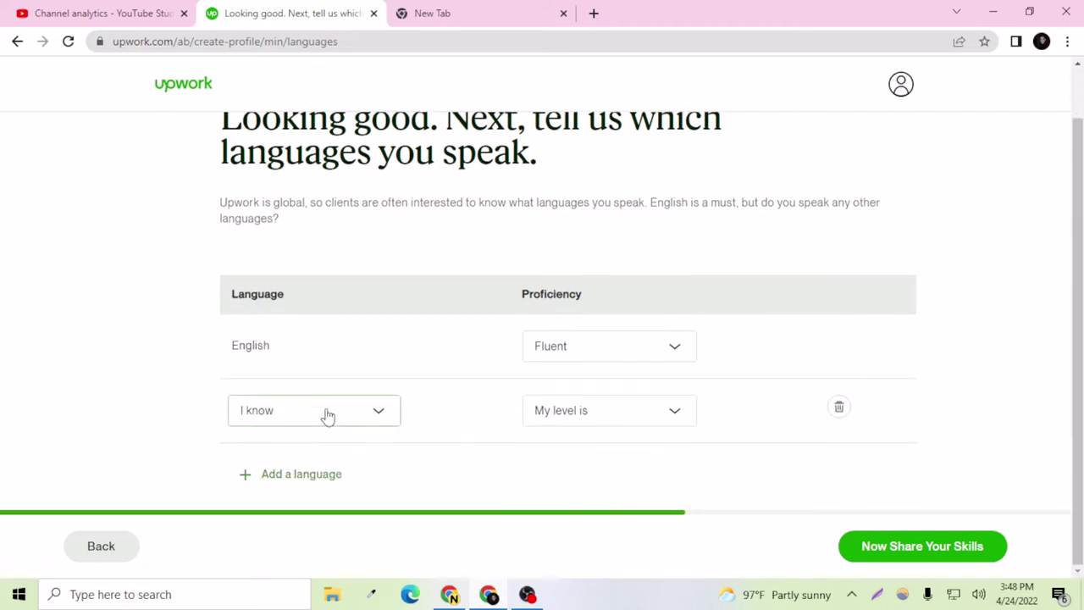
left_click(325, 414)
type("be")
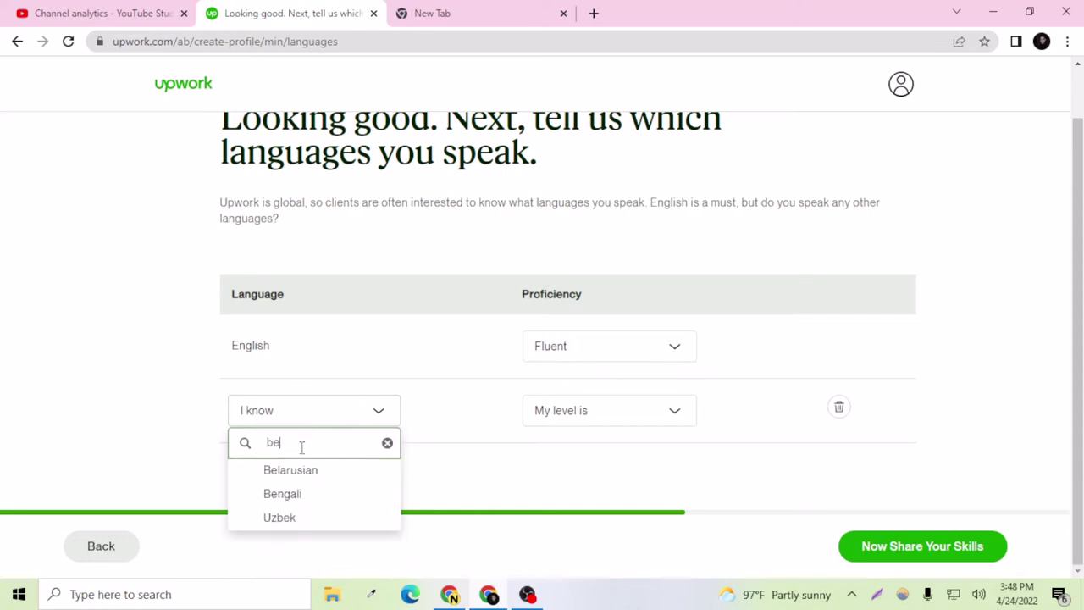
left_click(285, 494)
left_click(664, 424)
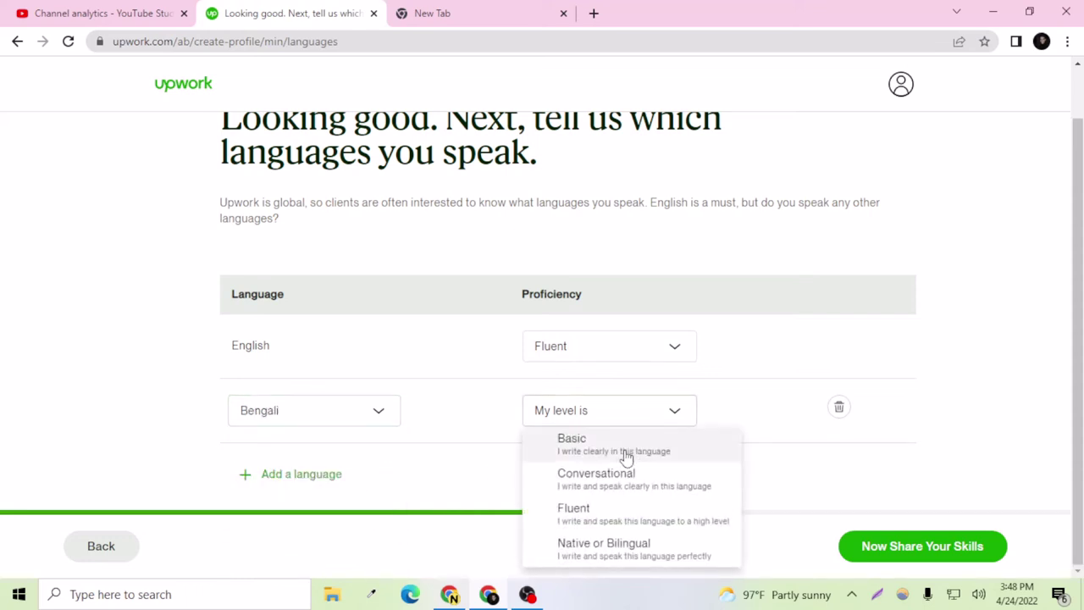
left_click(605, 517)
Step: Add Spanish at Basic proficiency and continue to the skills step
left_click(331, 476)
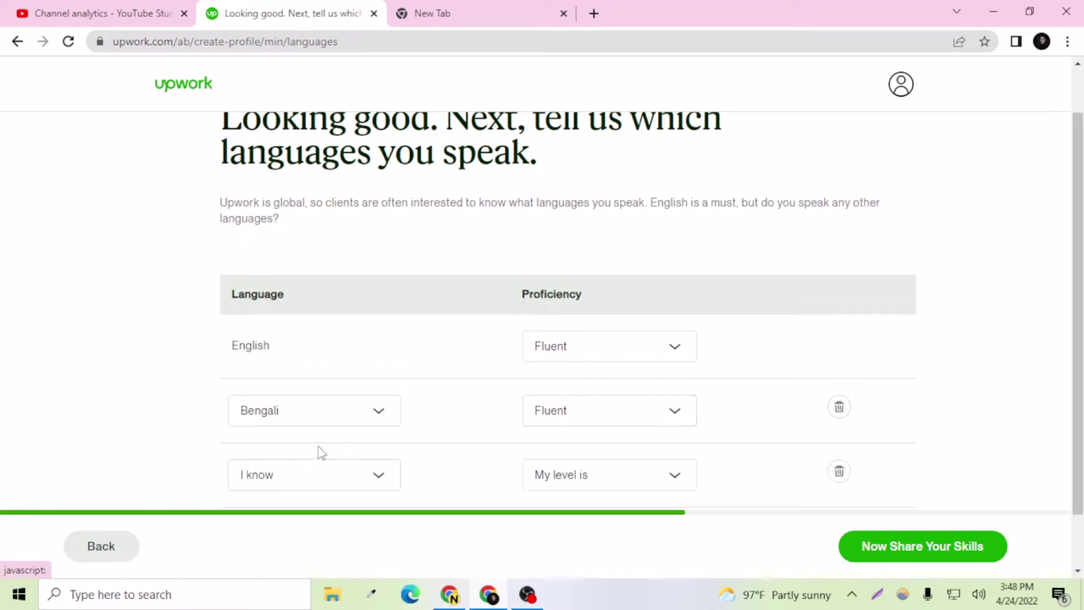
left_click(305, 475)
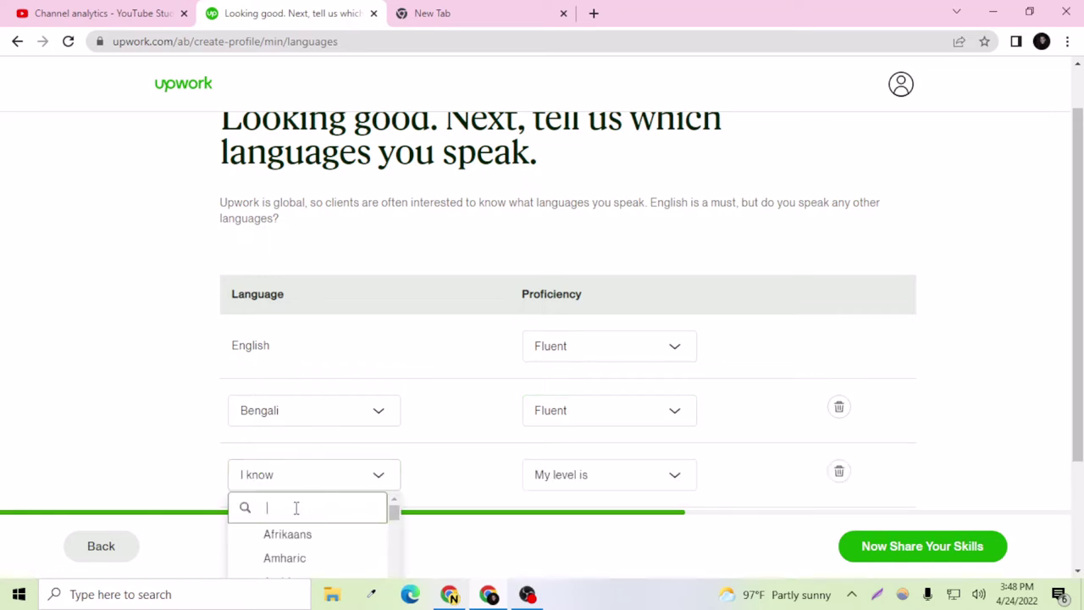
type("spe")
key("BackSpace")
type("a")
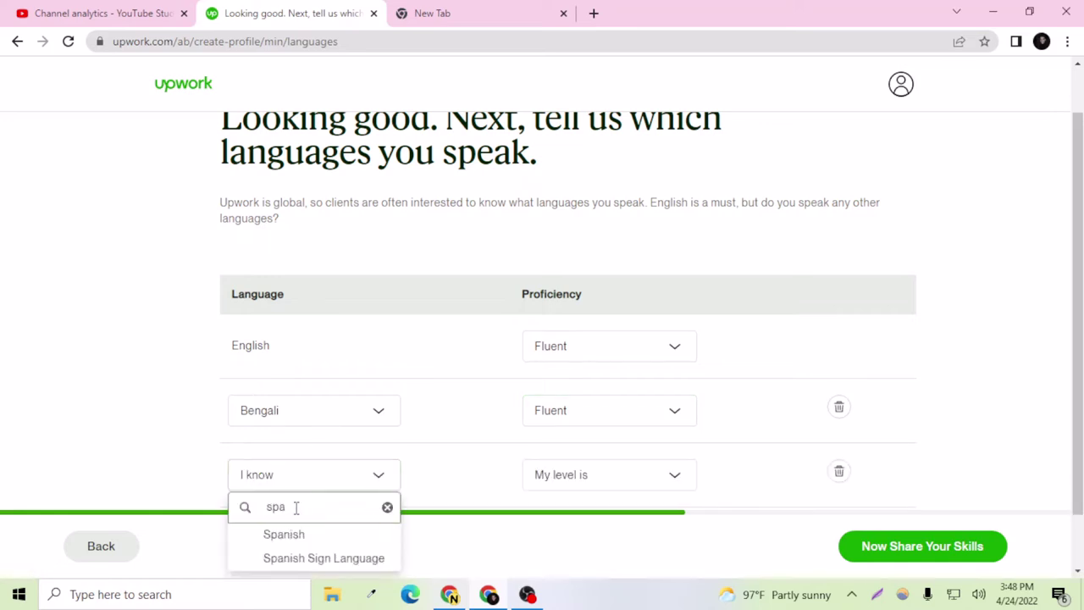
left_click(298, 534)
left_click(535, 483)
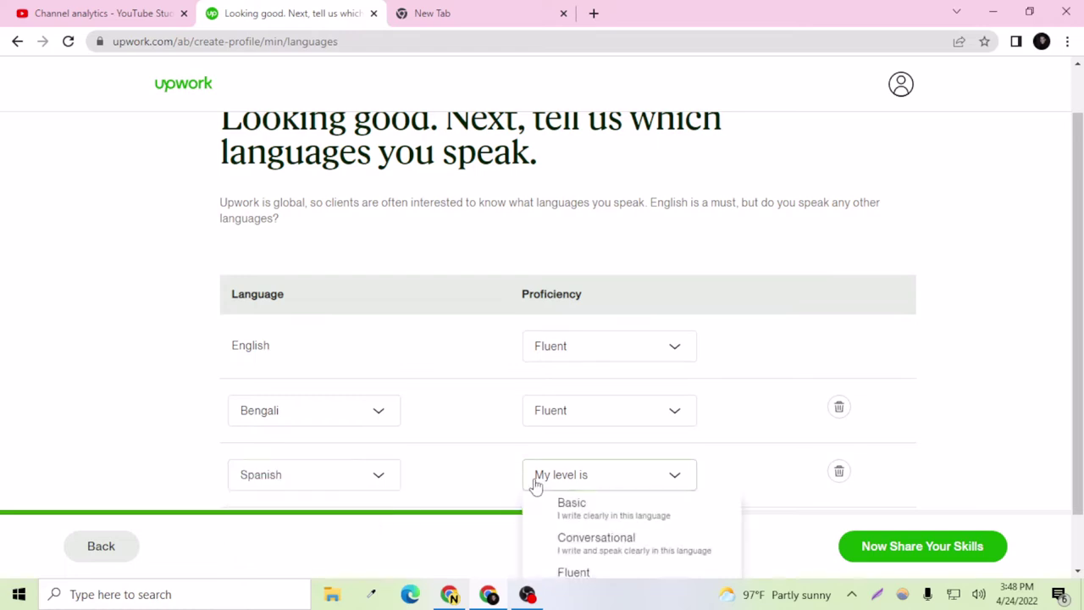
scroll(602, 423, "down", 1)
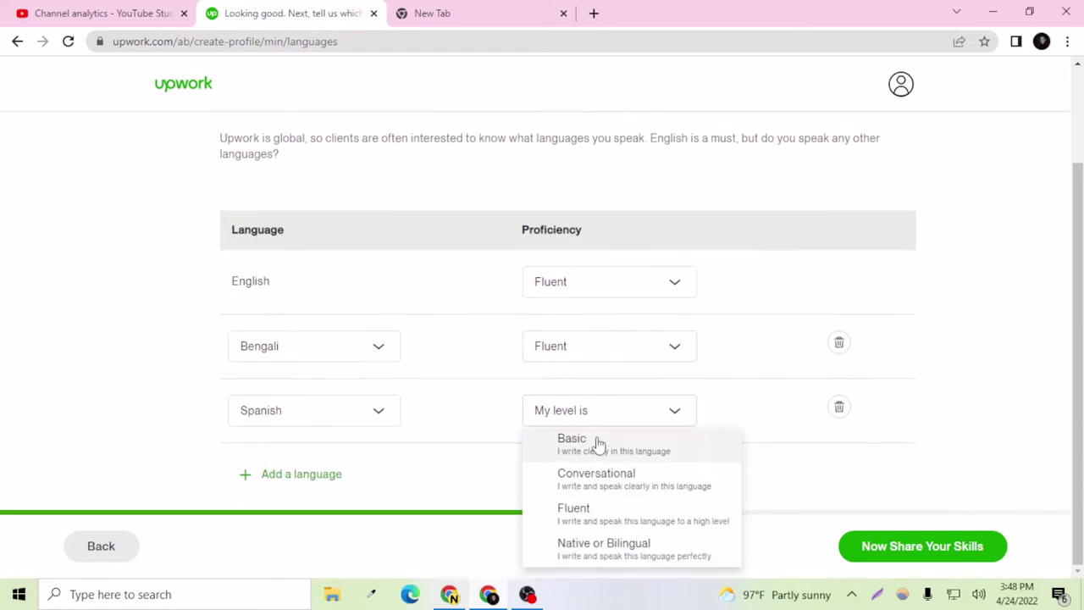
left_click(598, 444)
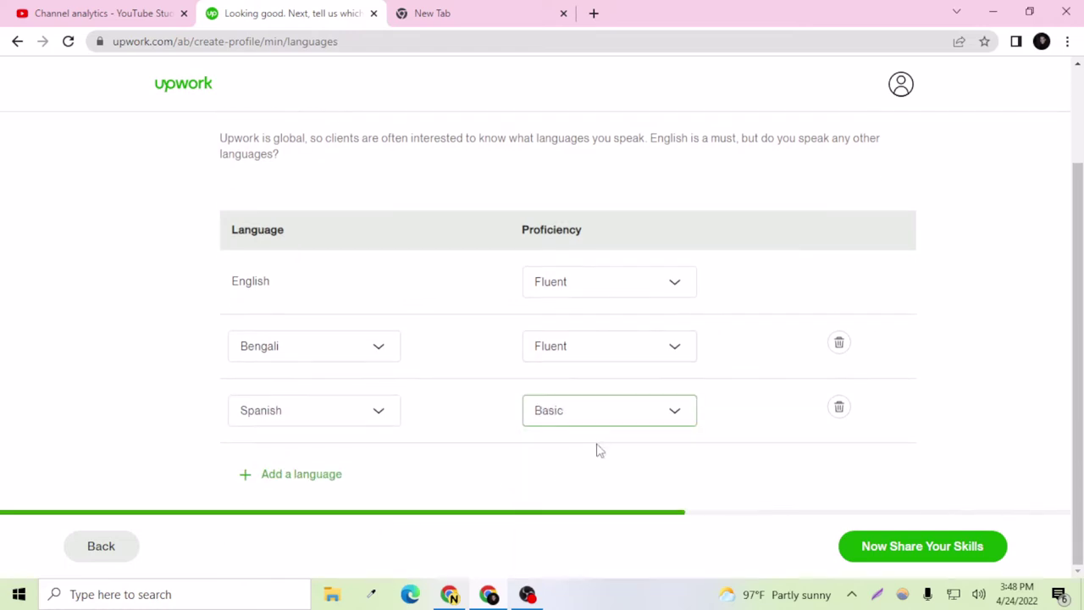
left_click(897, 545)
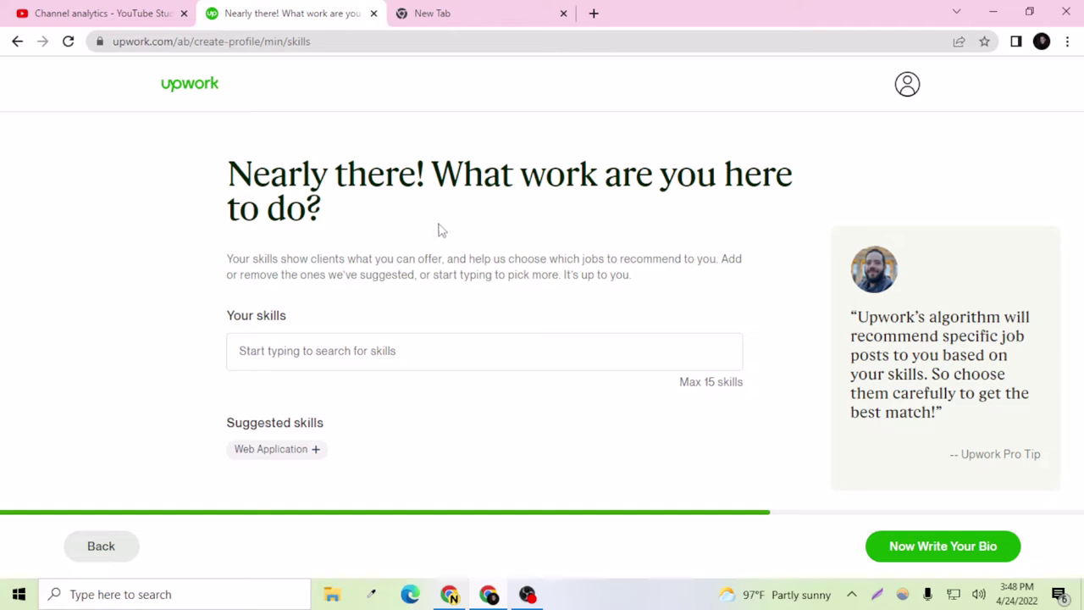
Step: Add the skills Web Development, WordPress Development and YouTube, then continue to the bio
left_click(383, 358)
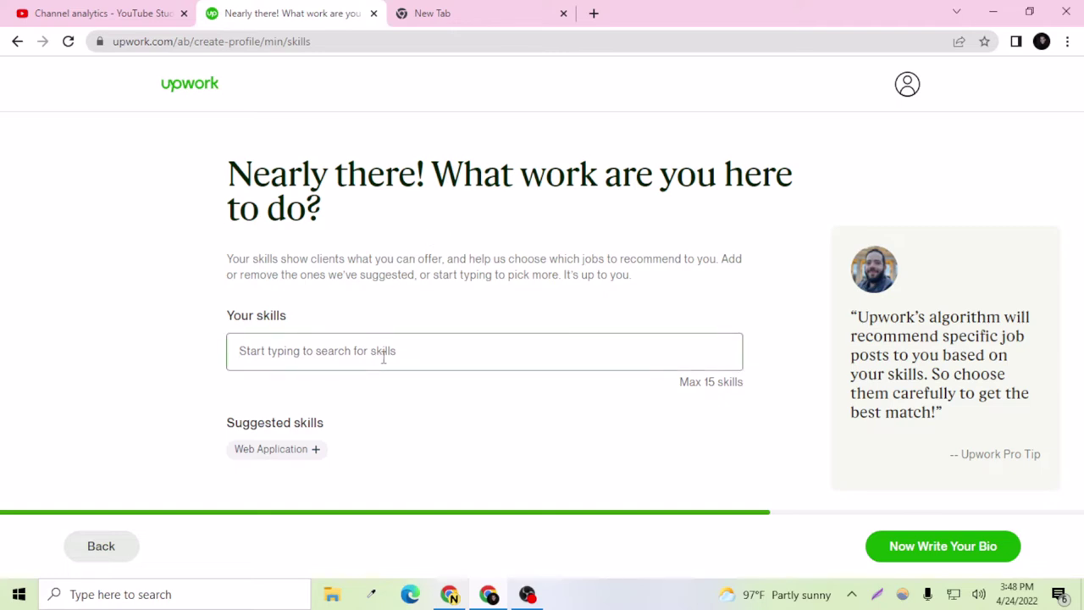
type("web deve")
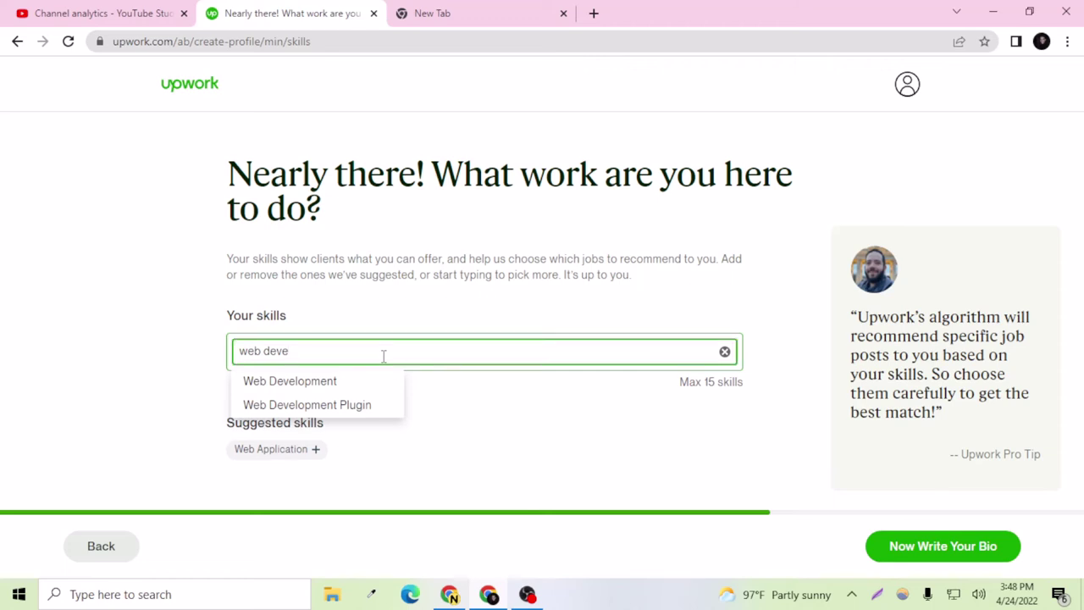
left_click(314, 380)
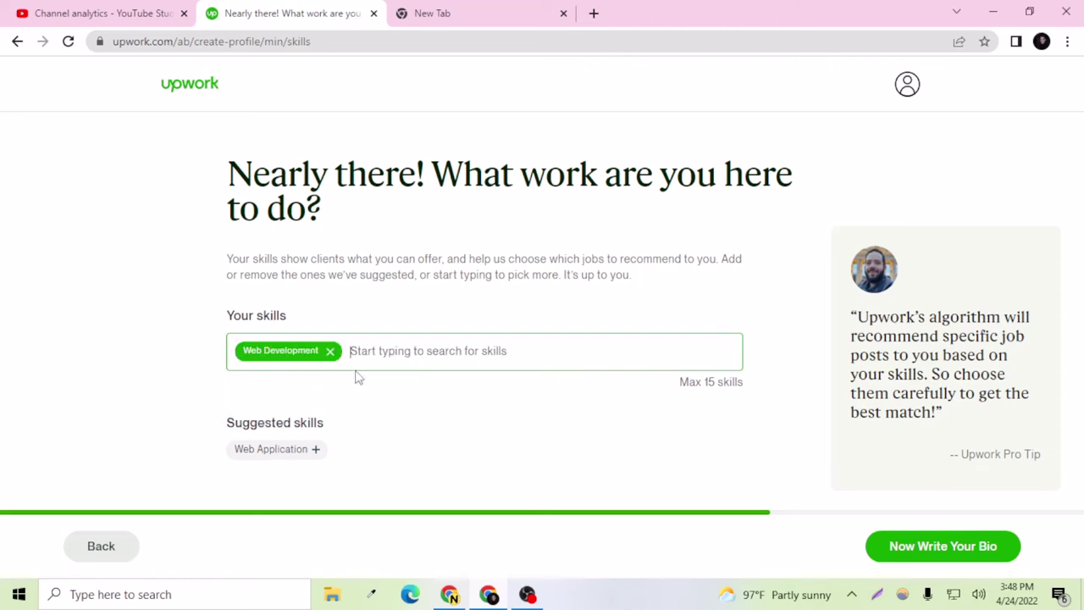
type("wr")
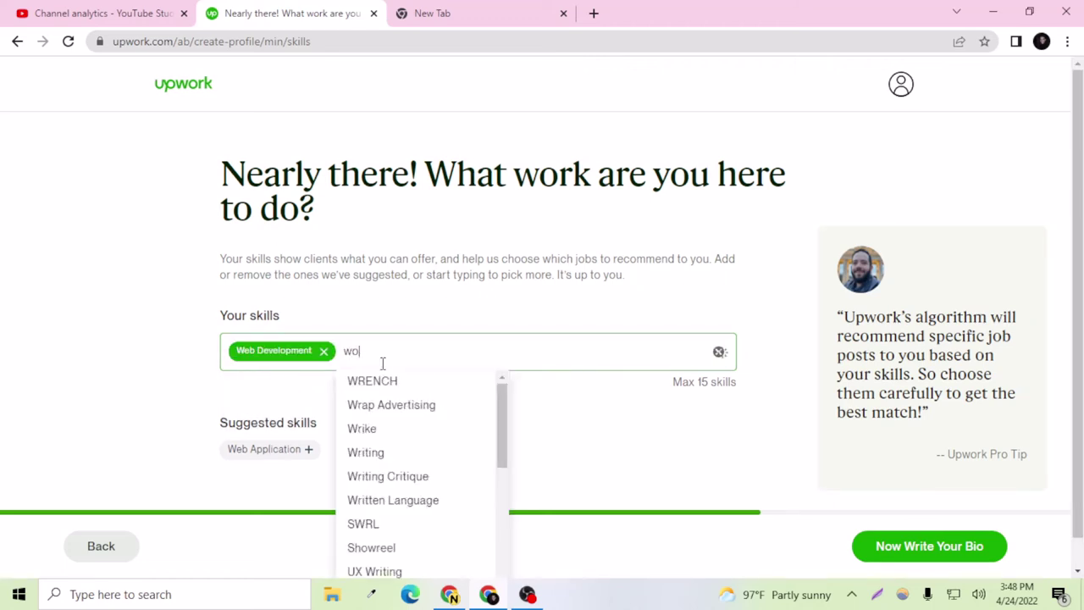
type("rdpress")
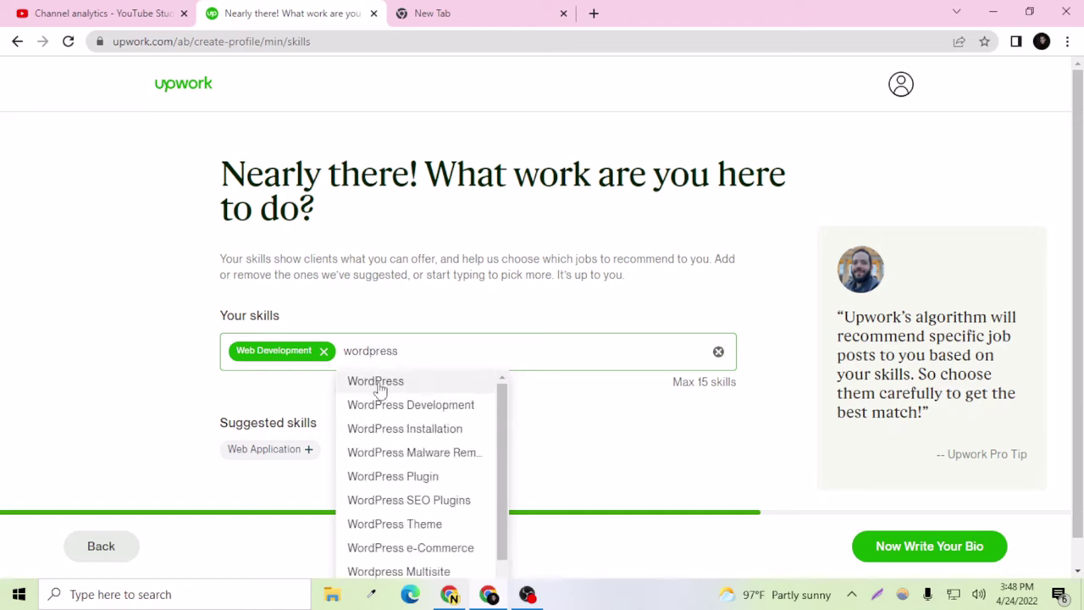
left_click(392, 405)
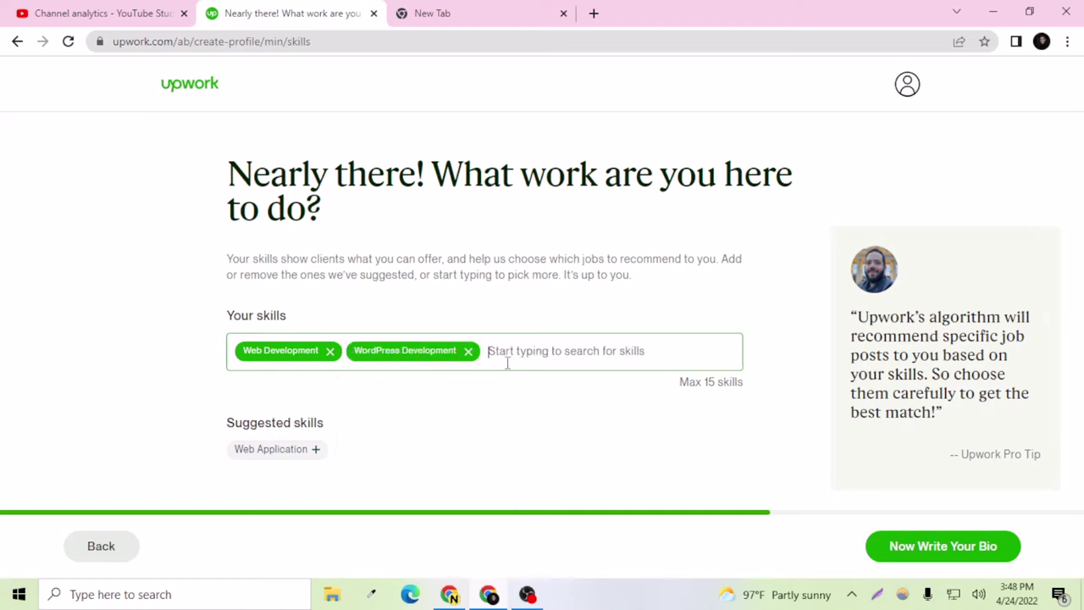
type("youtube")
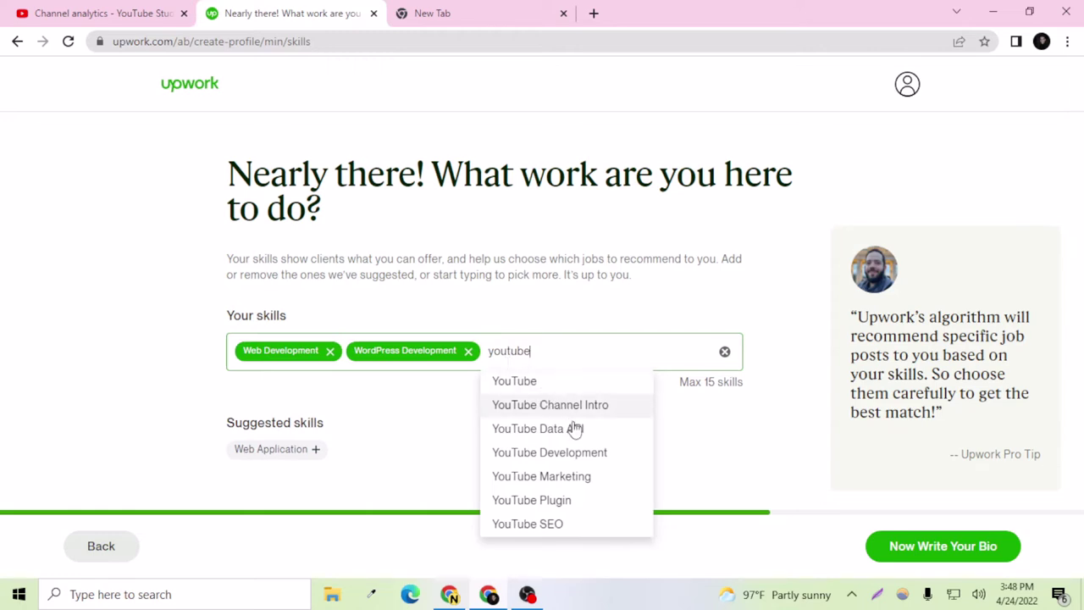
left_click(559, 386)
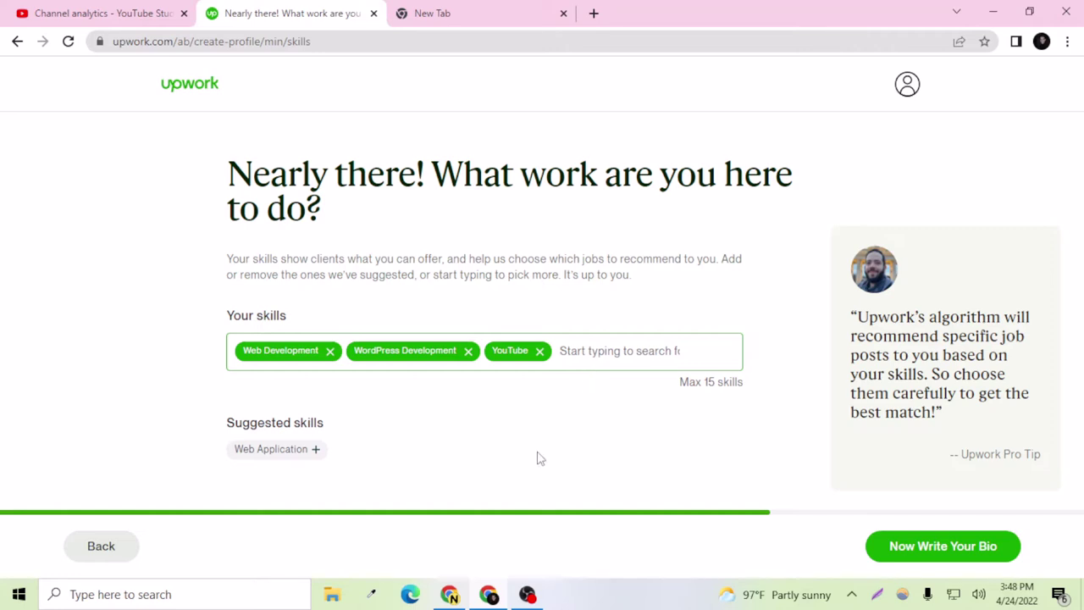
left_click(980, 556)
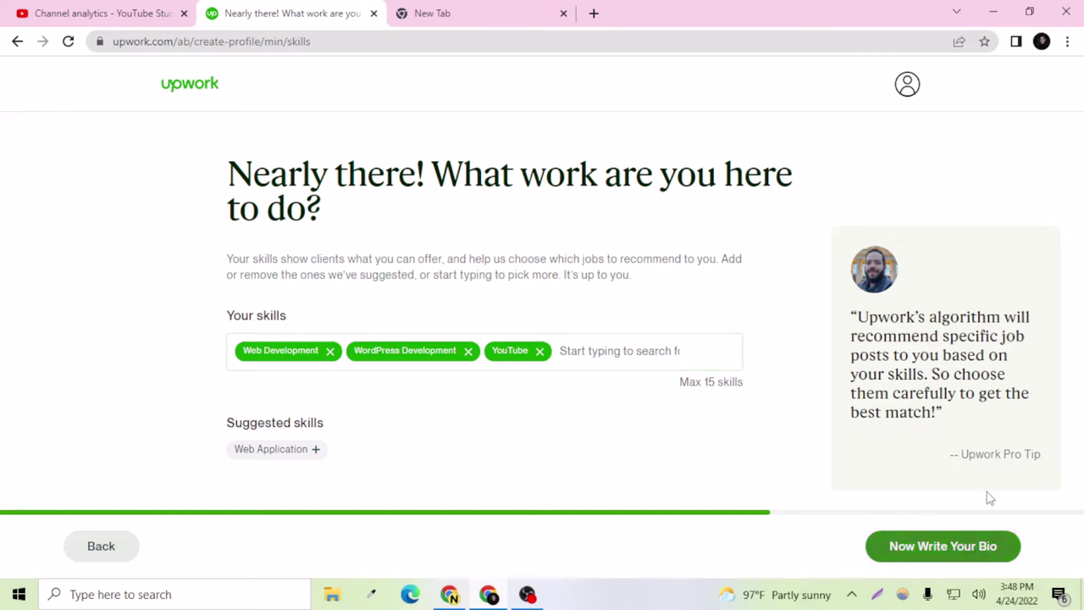
left_click(939, 551)
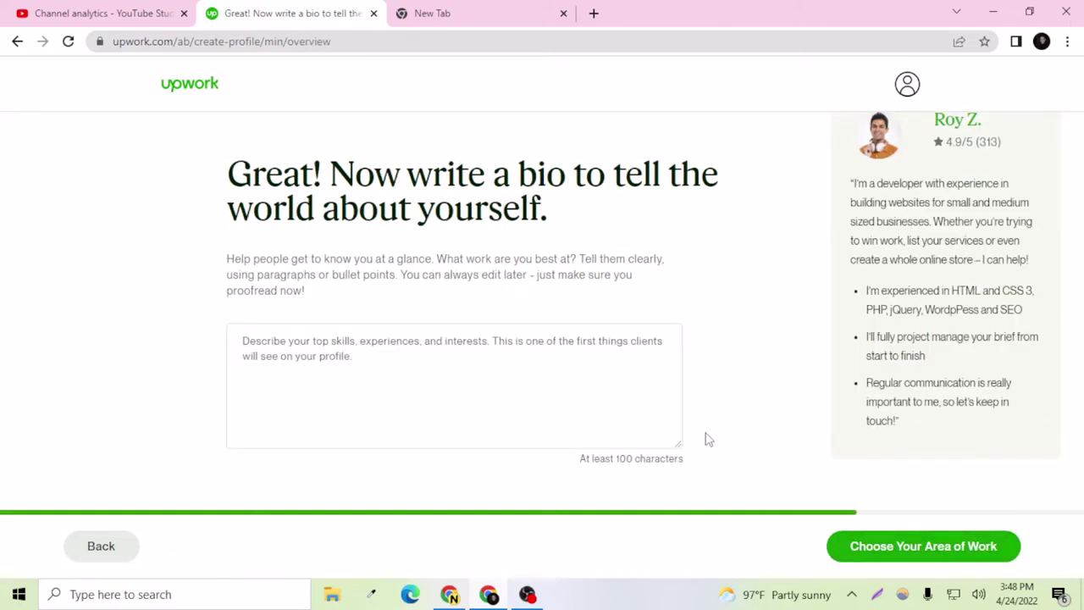
Step: Type a self-introduction: full time freelancer from Bangladesh experienced in WordPress, Youtube Marketing and Search Engine Optimization
left_click(405, 380)
type("Hell")
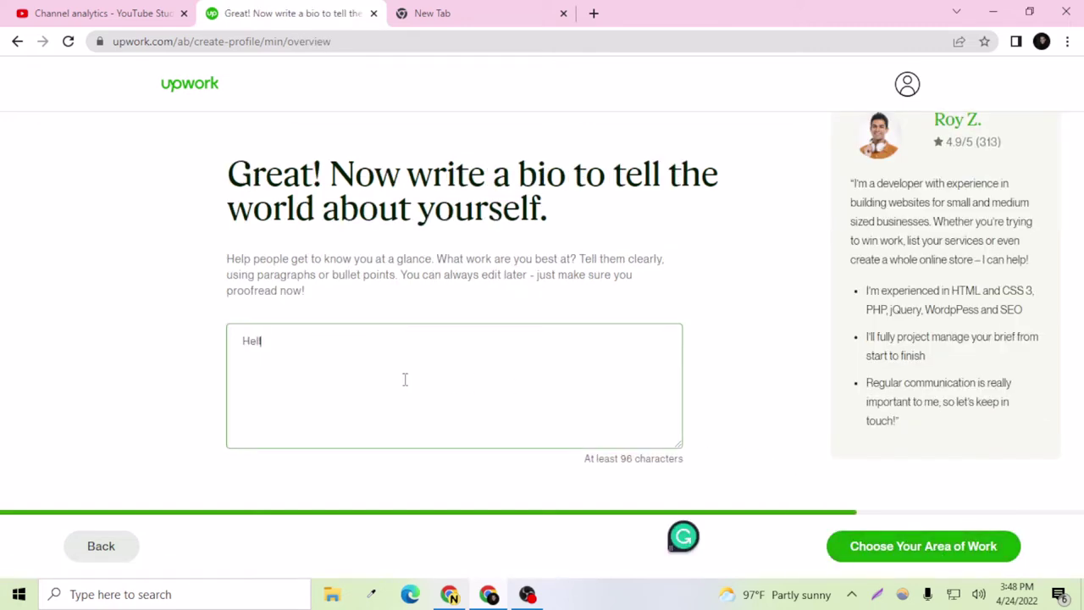
type("o I am Ashraful")
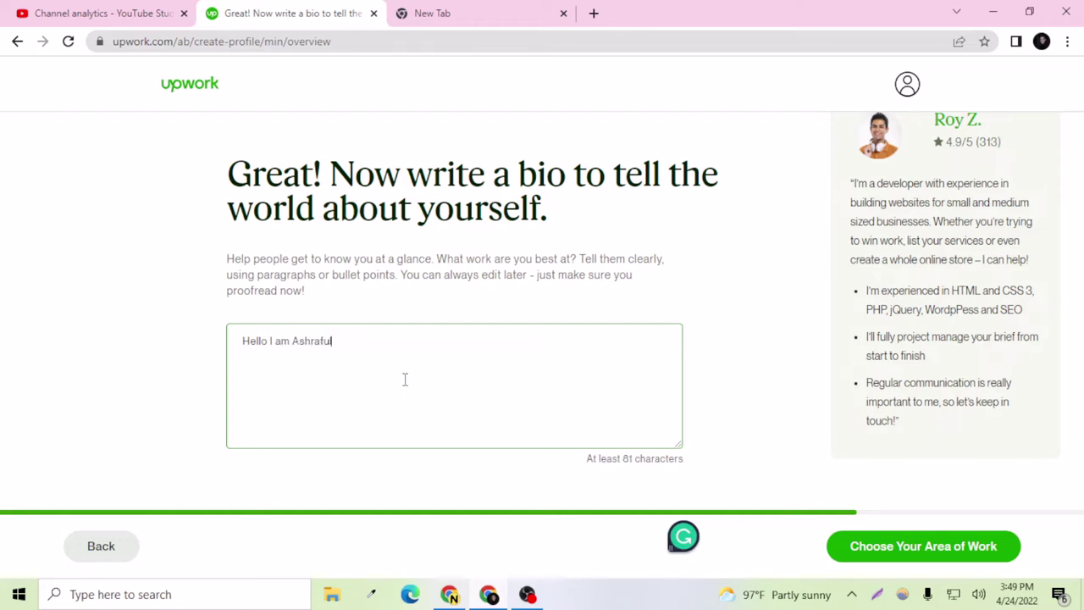
type(". I ")
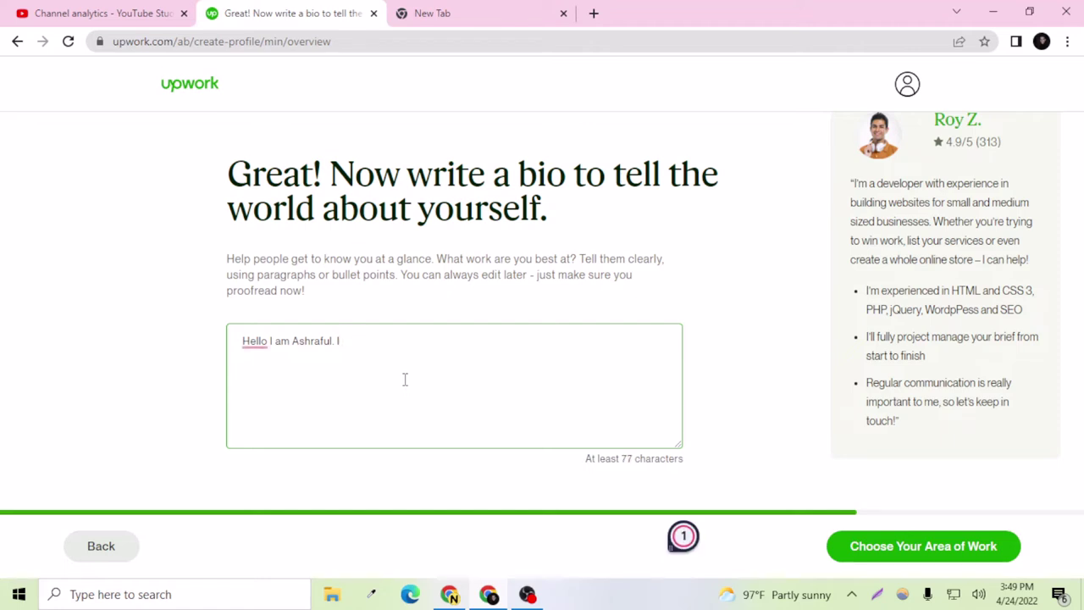
type("am a f")
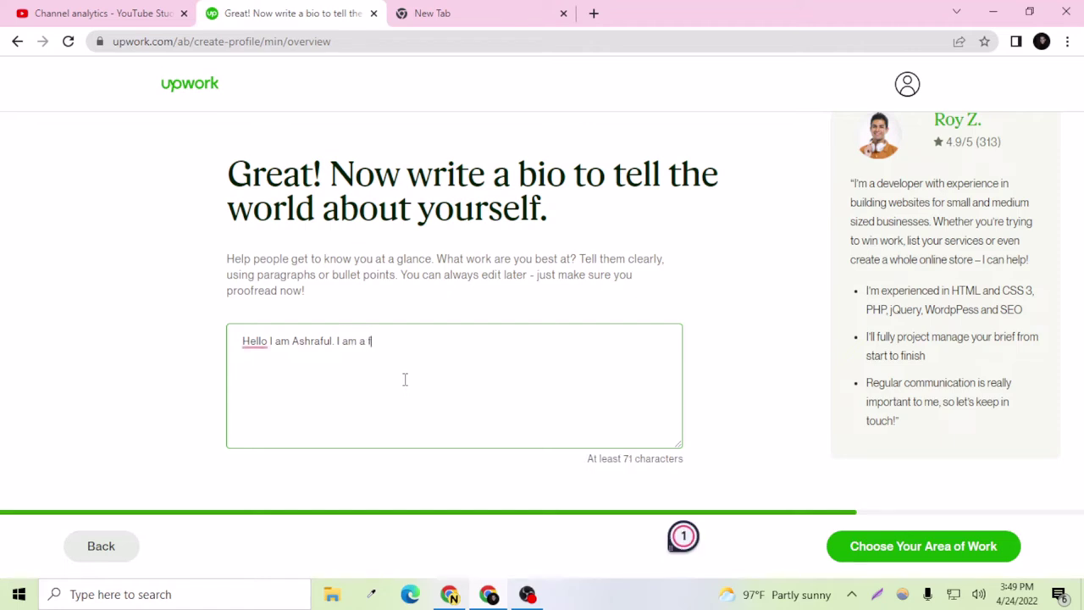
type("ull time fre")
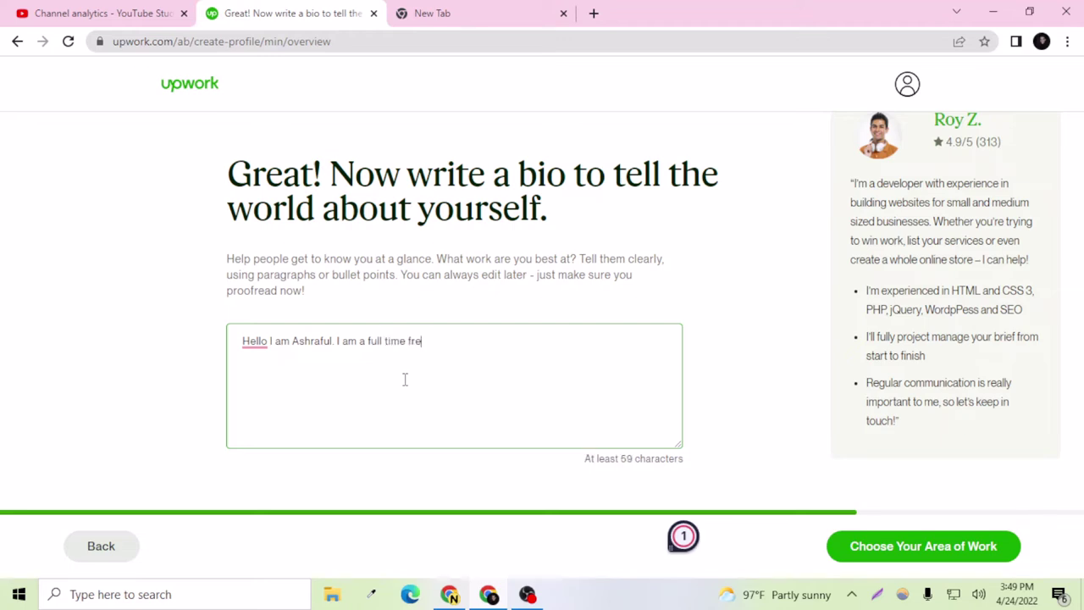
type("elancer fro")
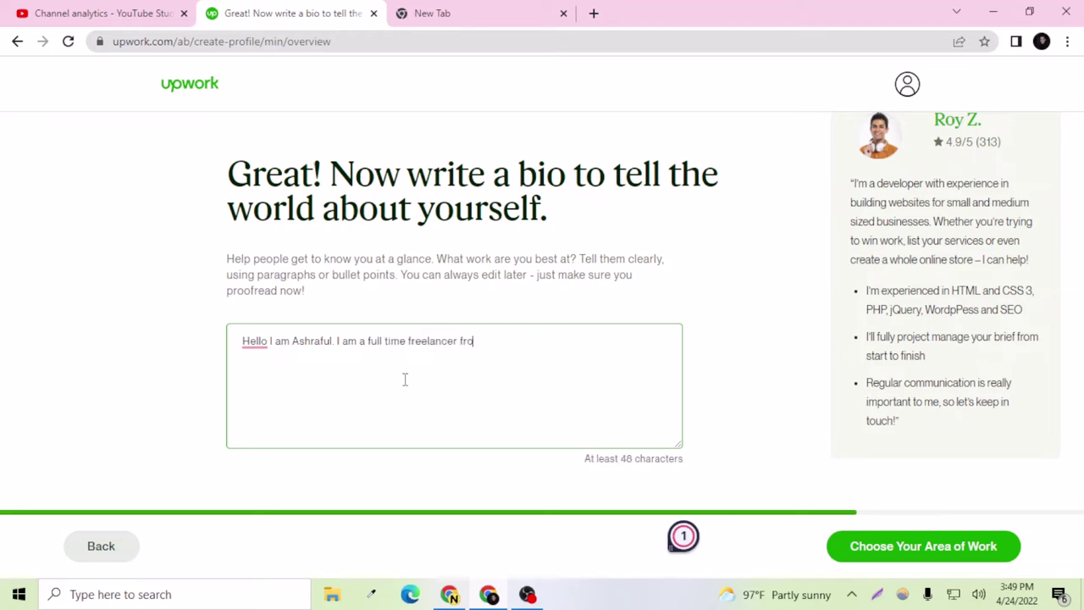
type("m Banglades")
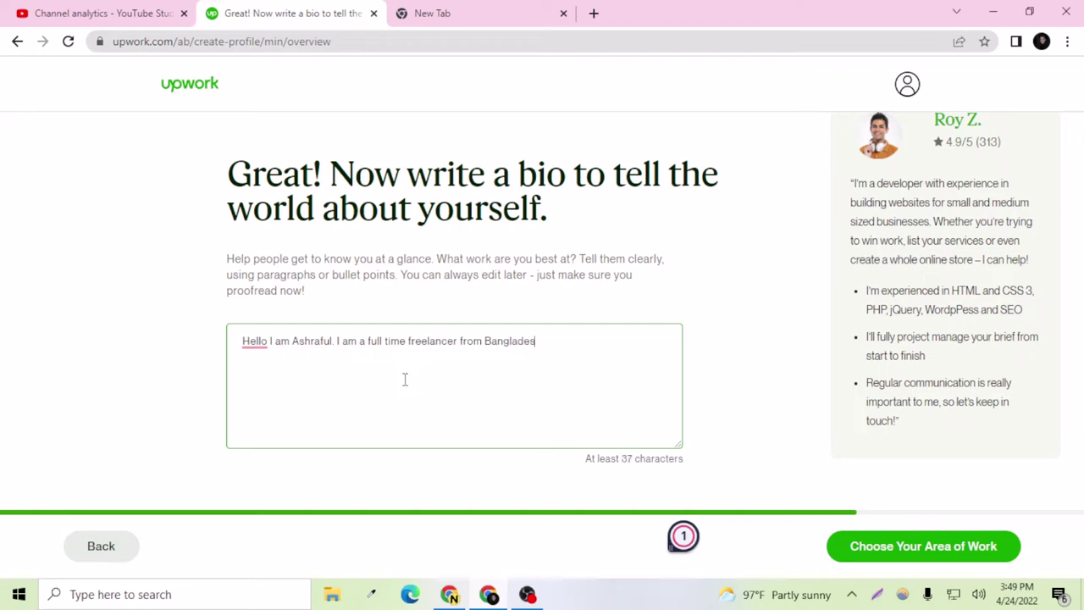
type("h. I a")
key("BackSpace")
type("have experie")
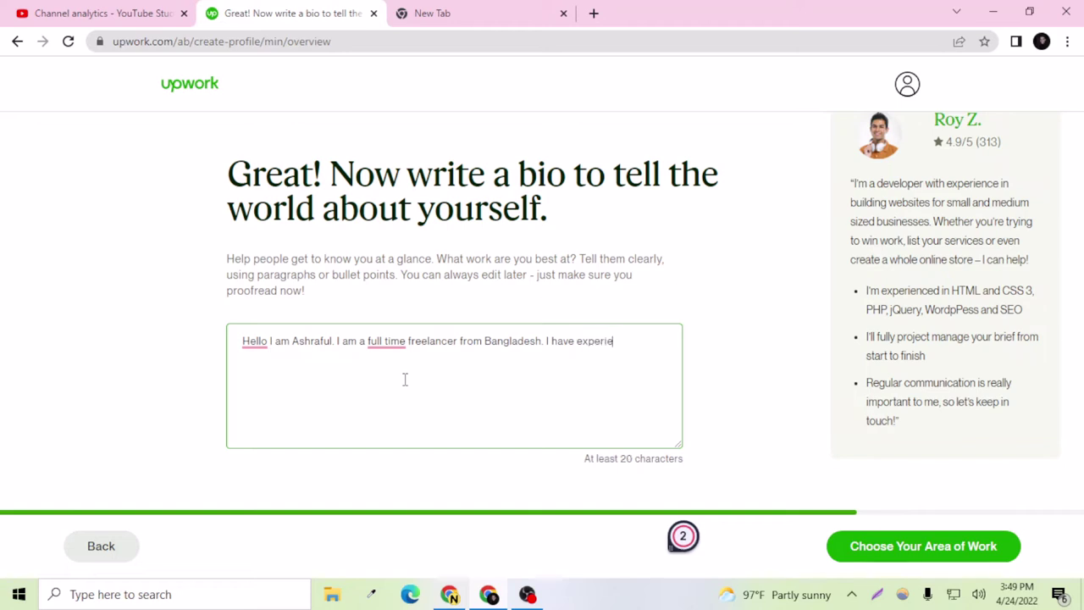
type("nce on Word")
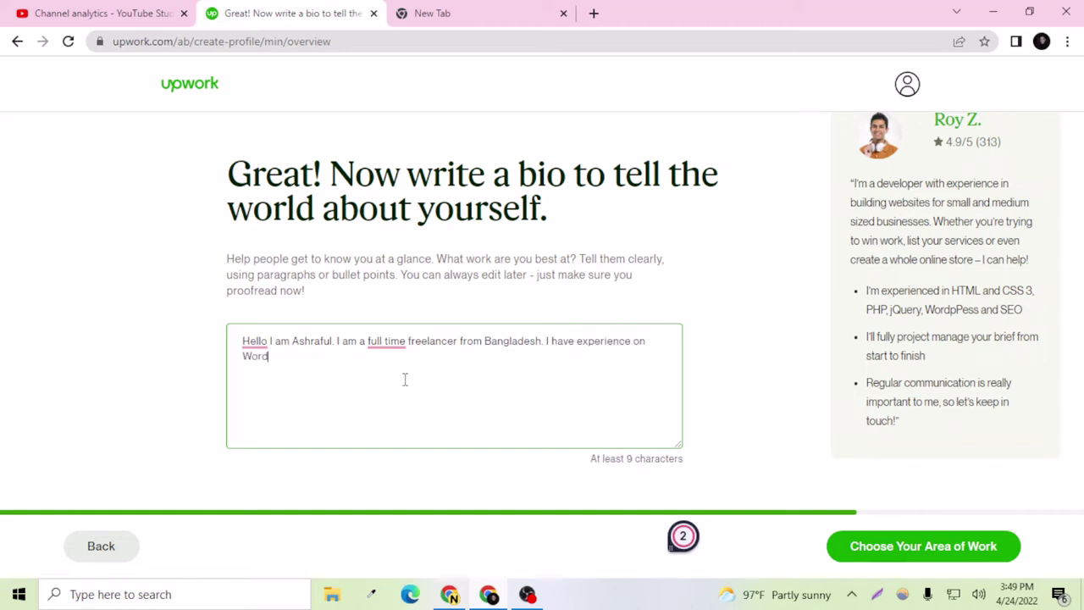
type("Pre")
type(" I")
key("BackSpace")
key("BackSpace")
type("Youtu")
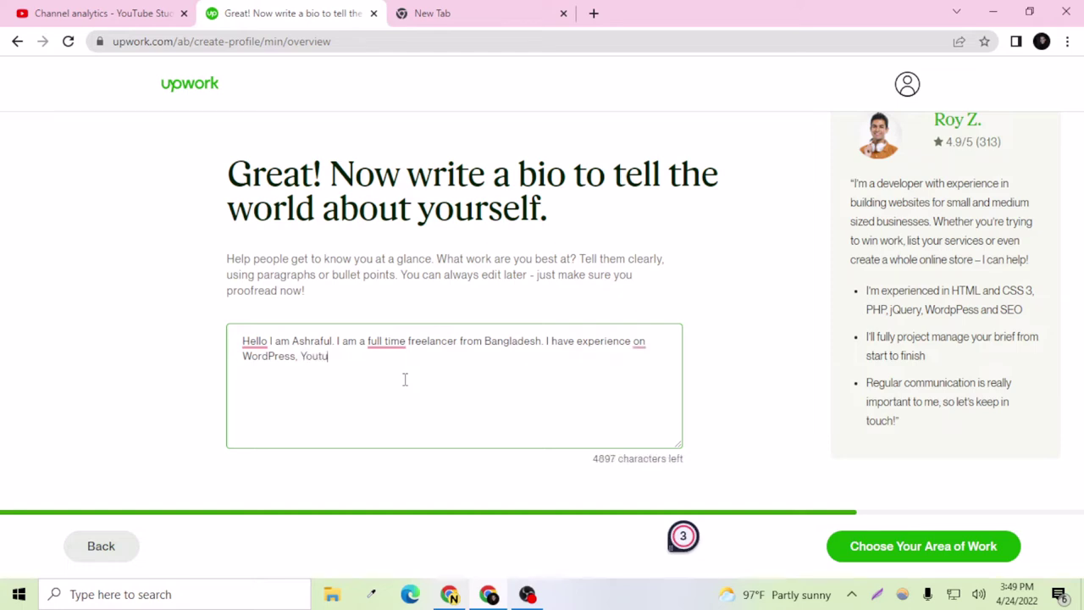
type("be Ma")
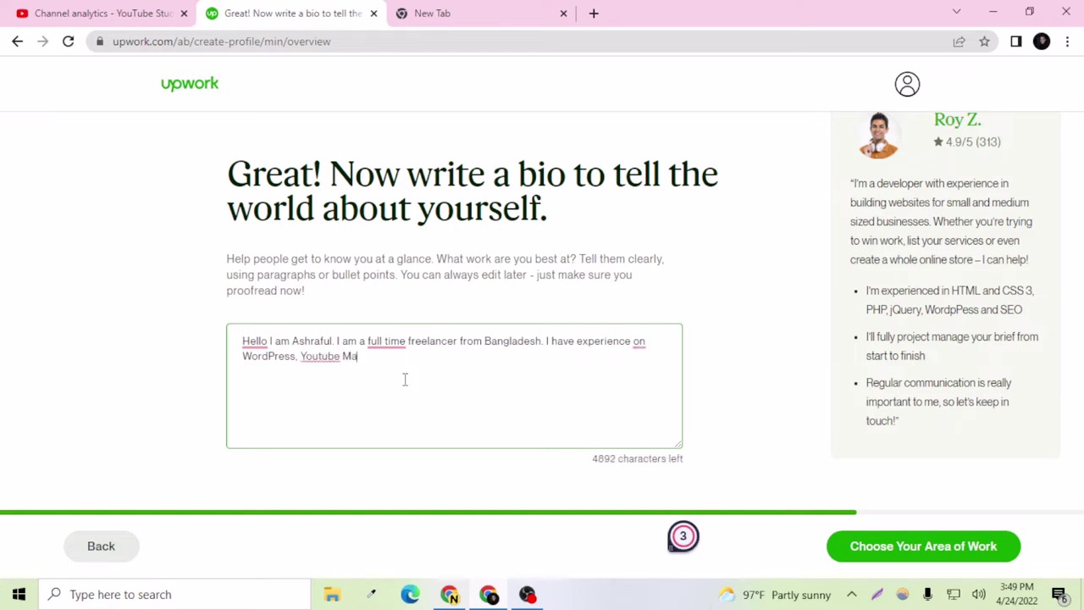
type("rketing and Search Engine O")
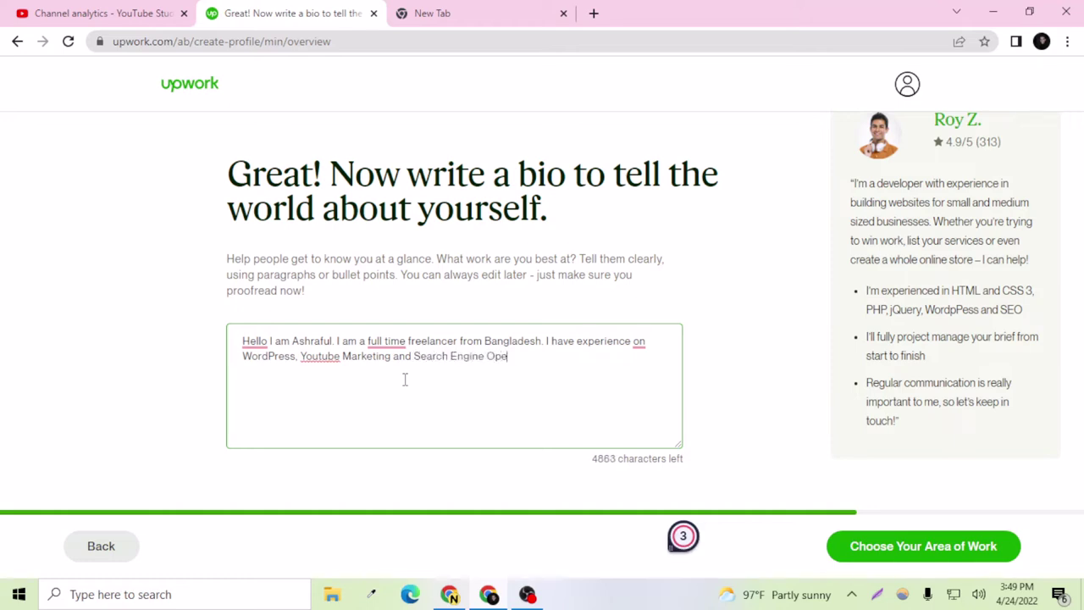
type("ptimization")
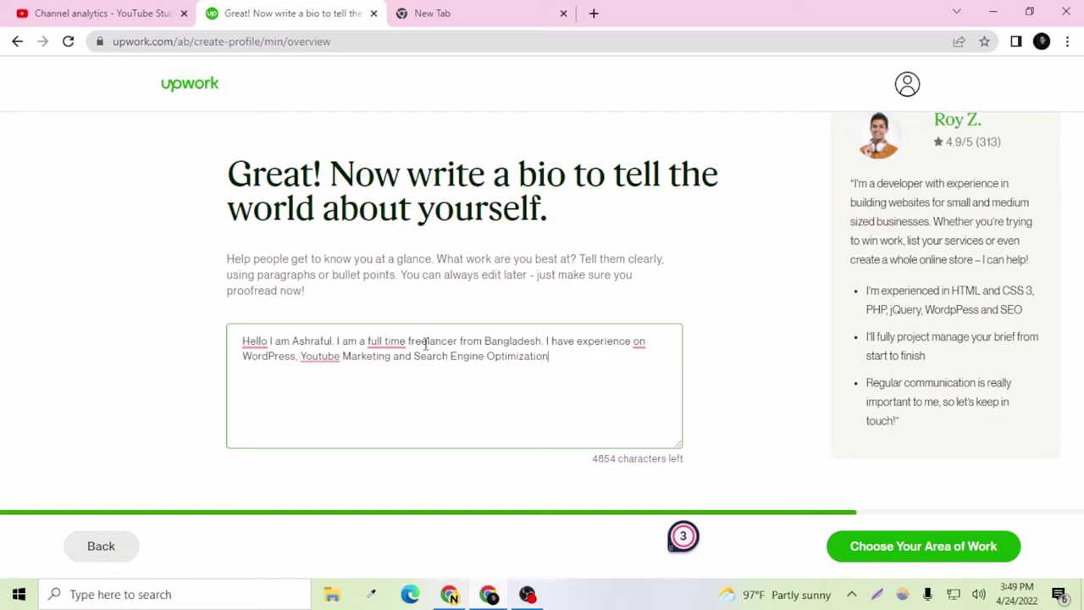
Step: Apply fixes for full-time, YouTube, 'with', and commas after Hello and before 'and', then save
mouse_move(385, 341)
left_click(394, 385)
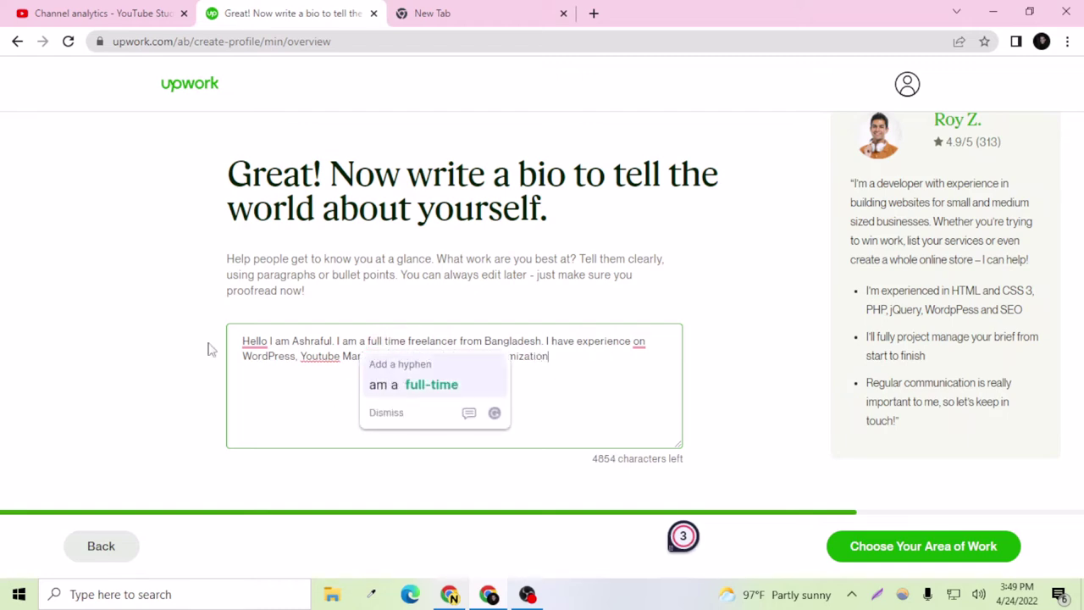
mouse_move(254, 341)
left_click(268, 382)
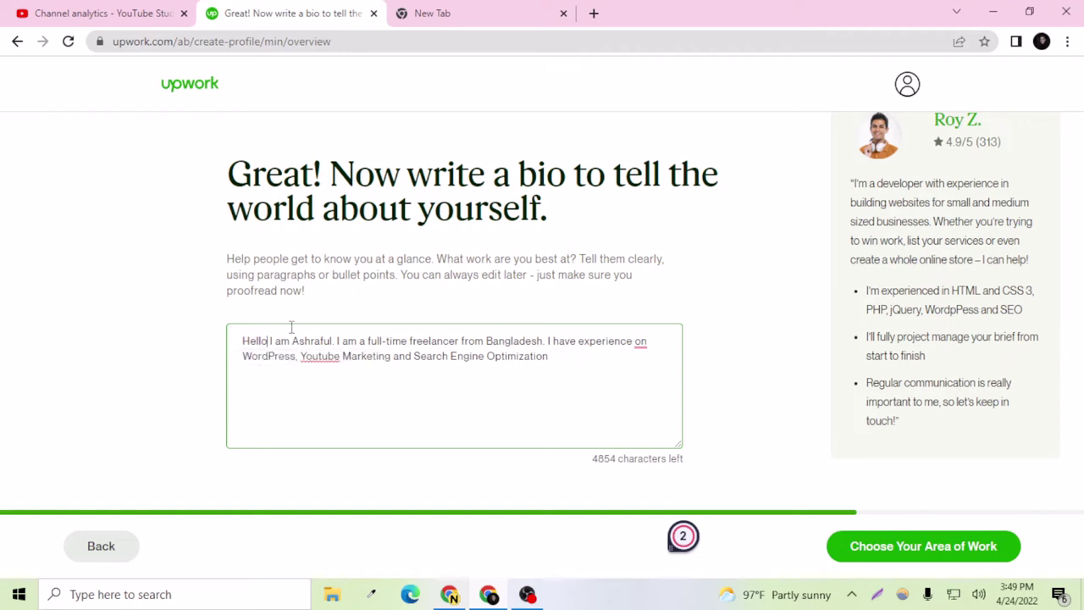
left_click(326, 357)
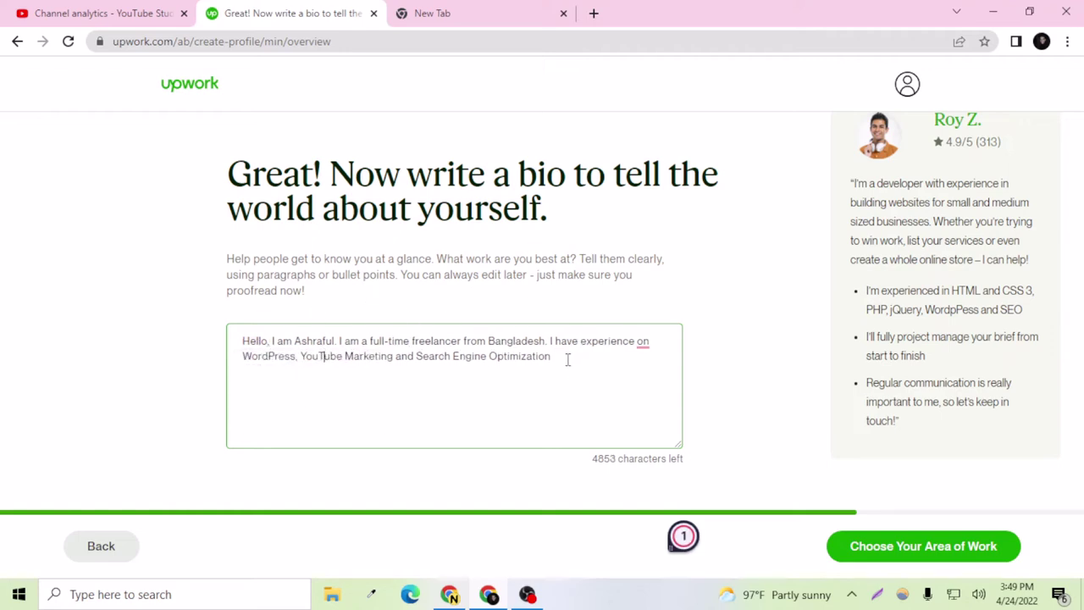
mouse_move(646, 340)
left_click(651, 399)
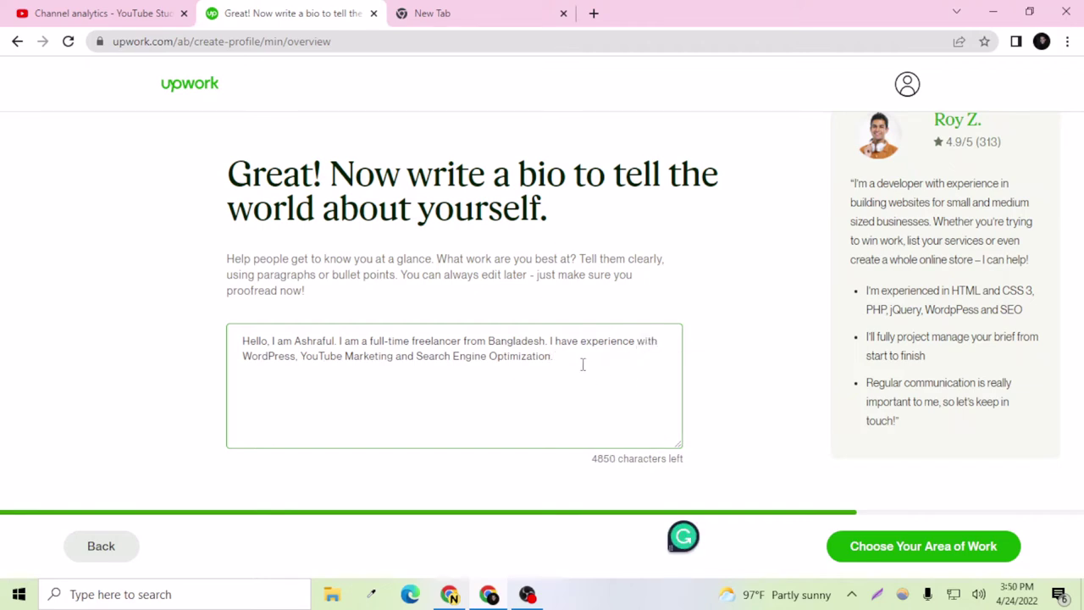
left_click(685, 537)
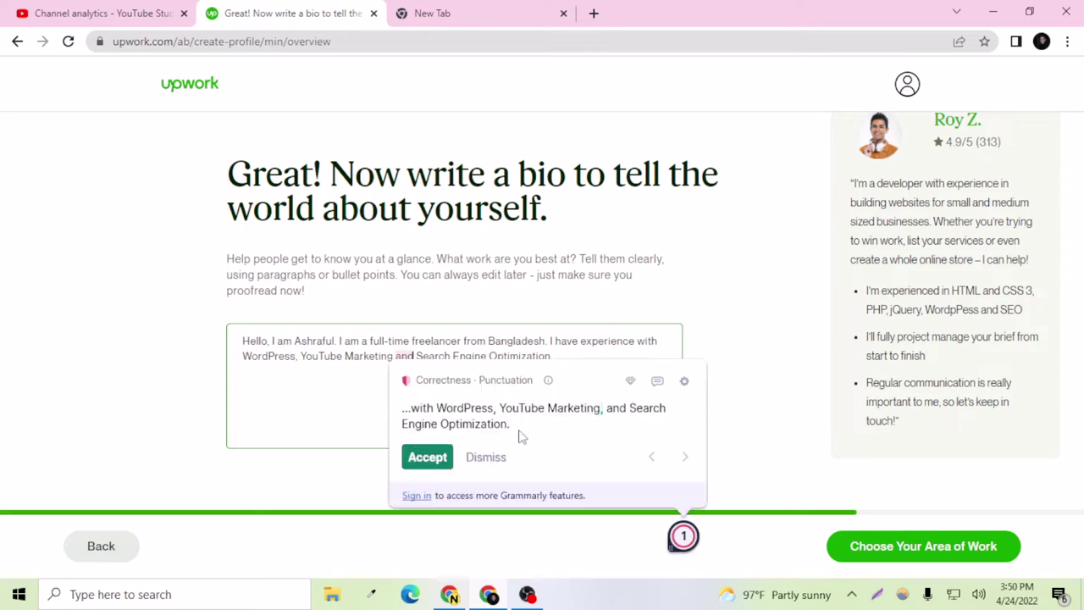
left_click(434, 460)
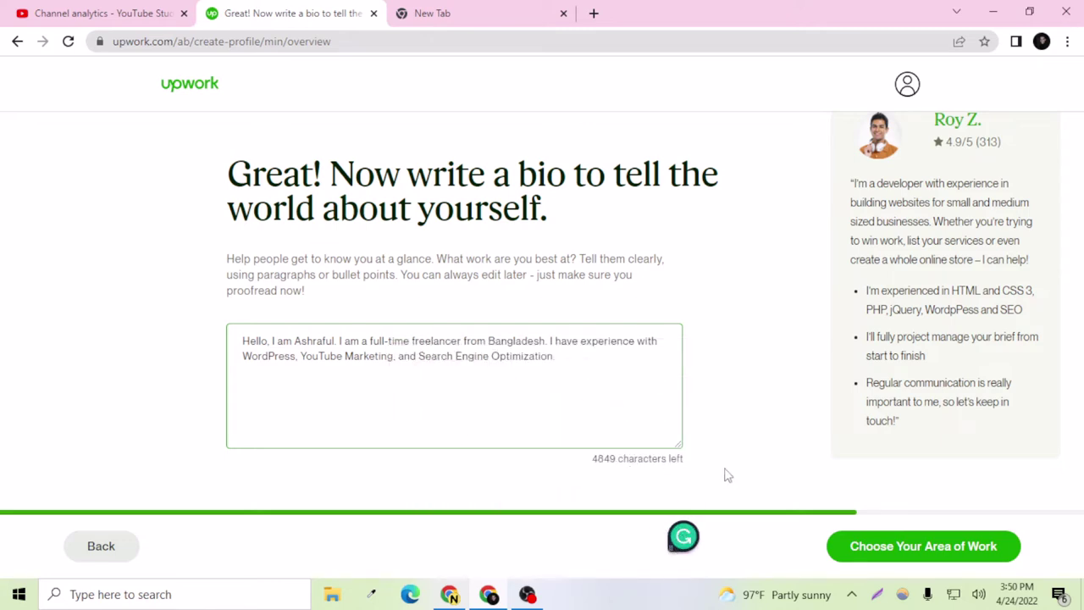
left_click(856, 546)
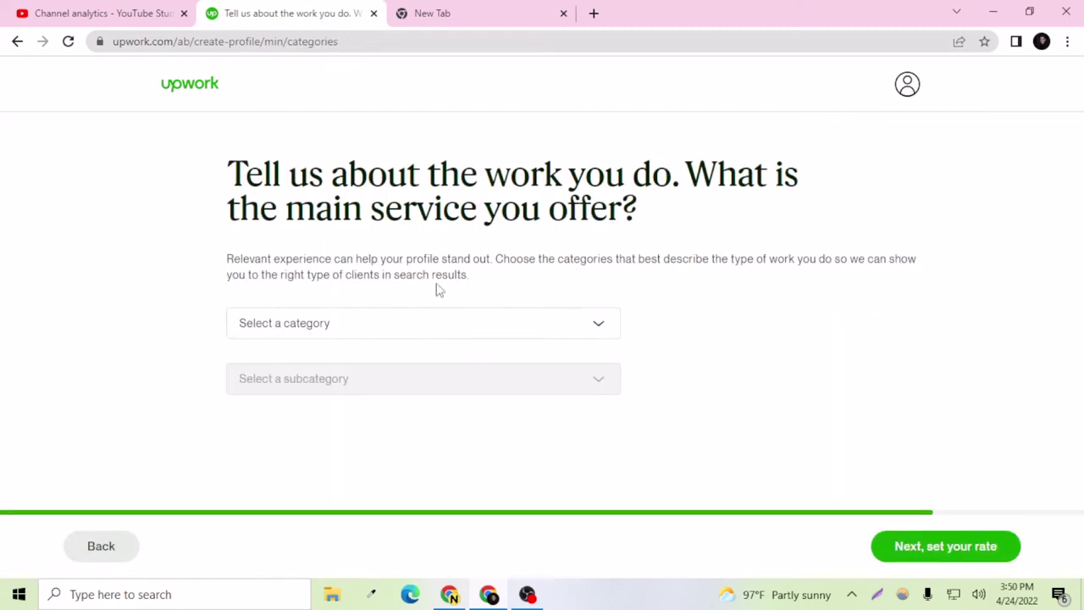
Step: Choose Web, Mobile & Software Dev as the main service category
left_click(428, 334)
scroll(350, 423, "down", 1)
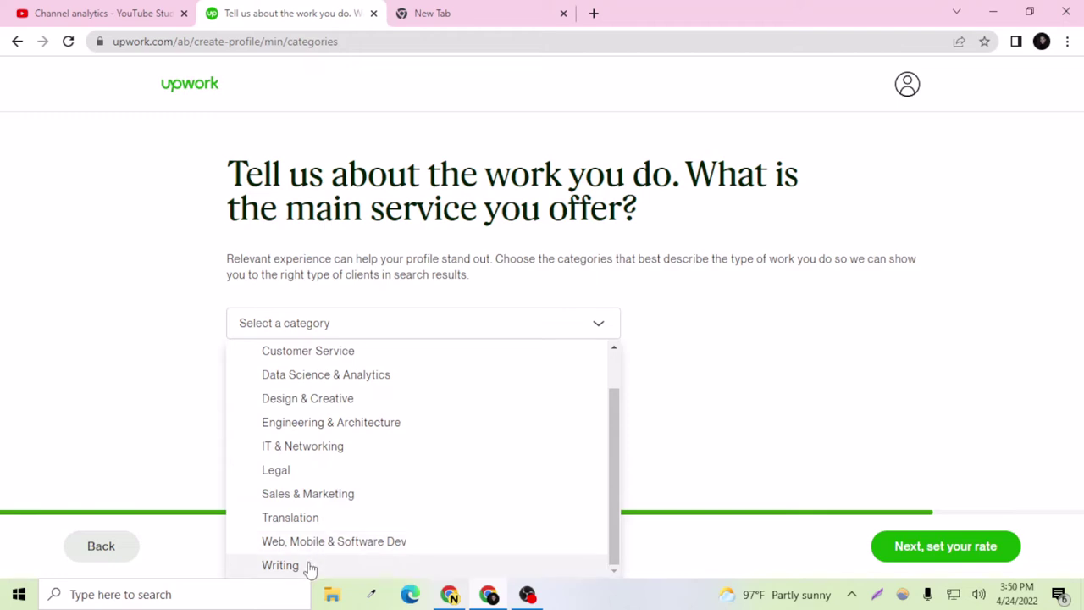
scroll(317, 557, "up", 1)
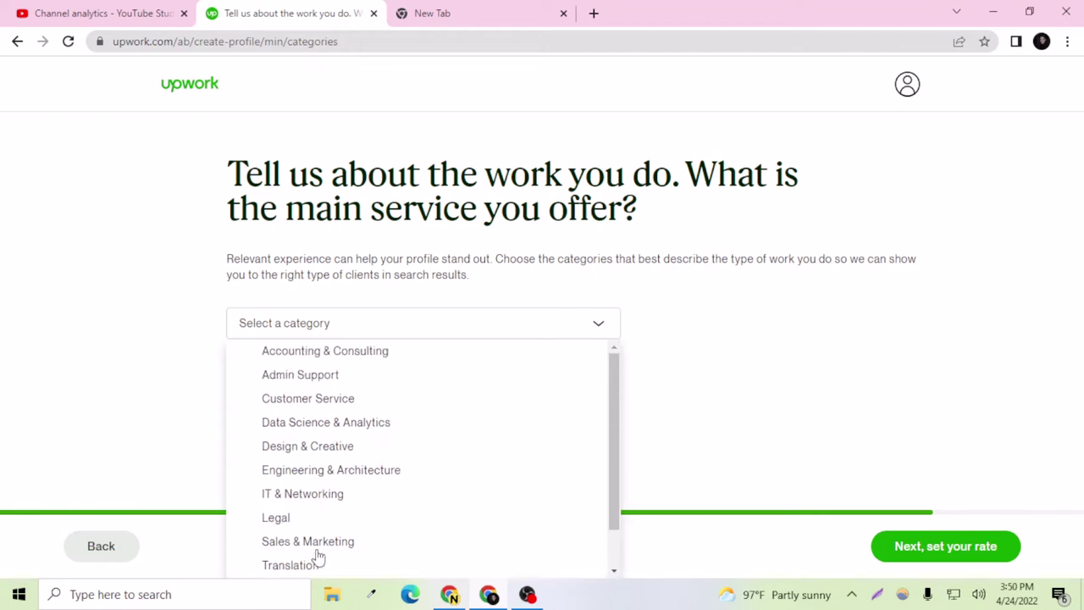
scroll(310, 443, "down", 1)
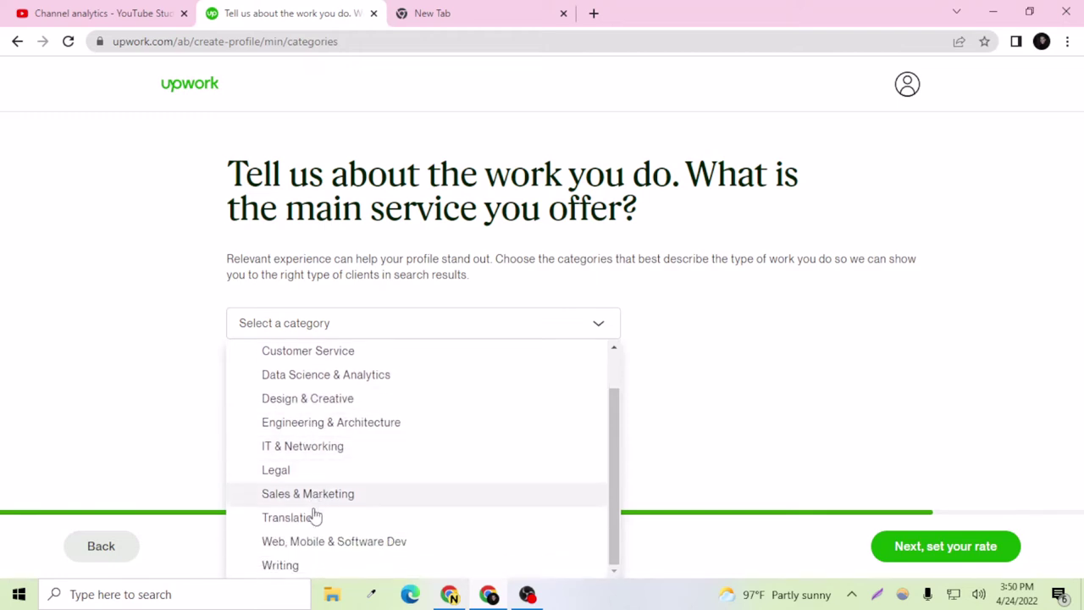
left_click(313, 546)
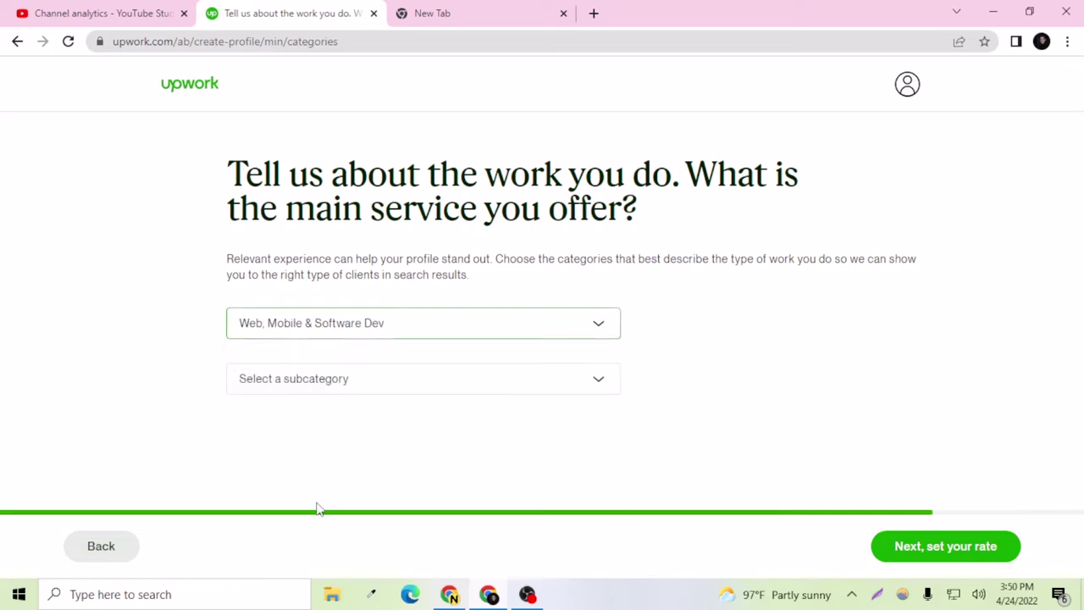
Step: Pick Ecommerce Development as the subcategory and continue to the rate step
left_click(324, 387)
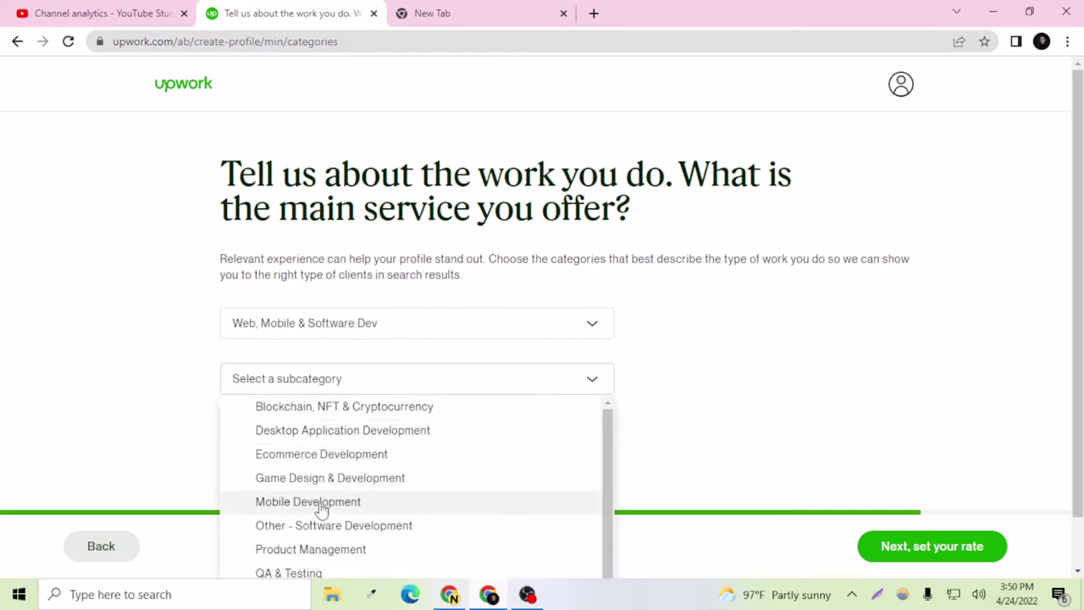
scroll(330, 512, "down", 1)
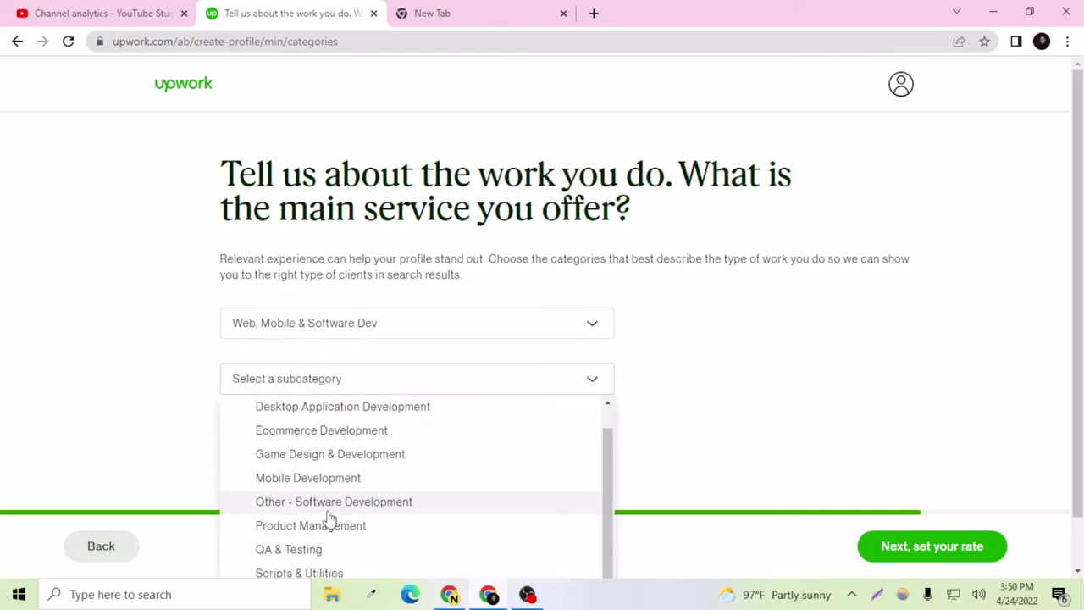
scroll(329, 499, "up", 1)
scroll(336, 467, "down", 1)
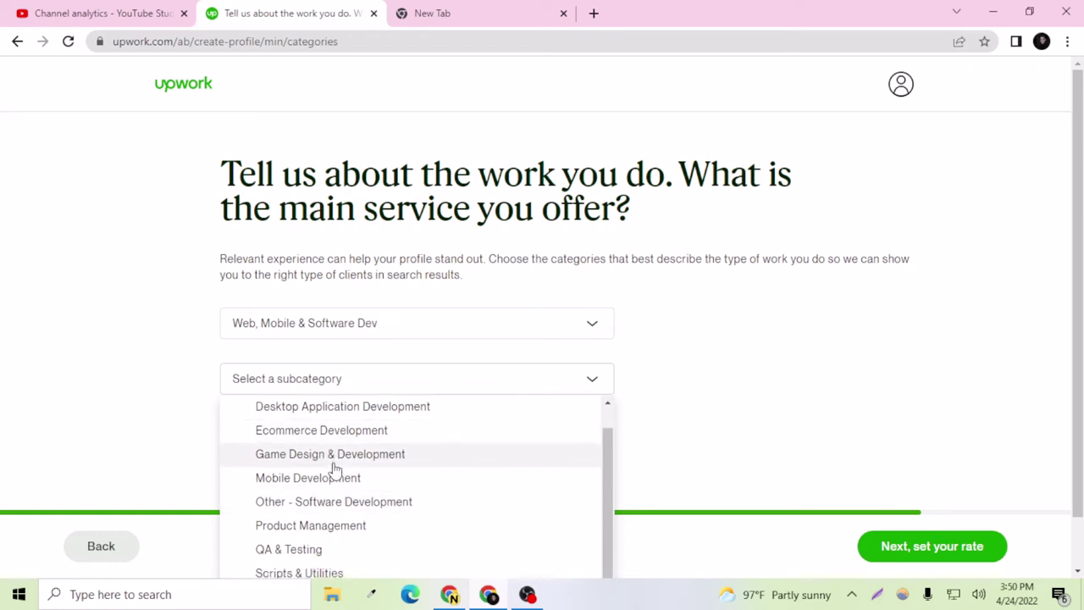
left_click(338, 432)
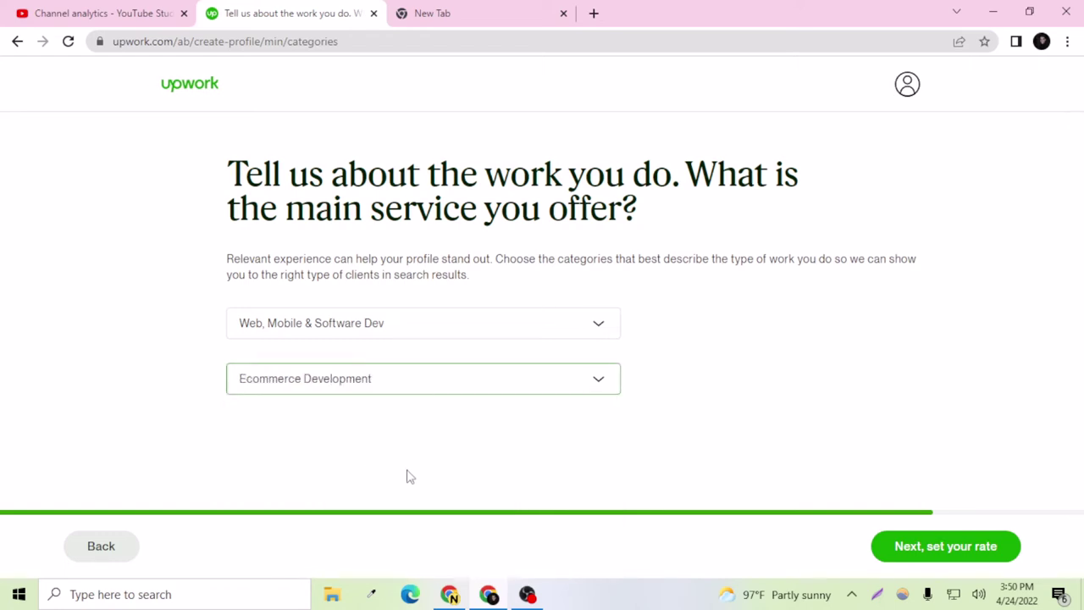
left_click(971, 550)
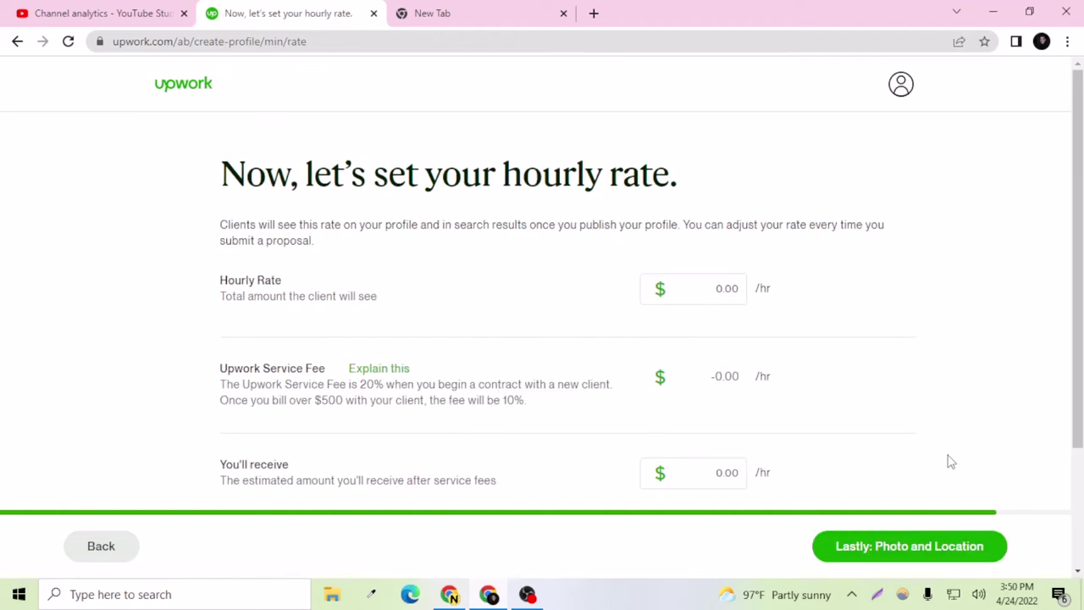
Step: Set the hourly rate to $10.00 ($8.00 after fee) and continue to photo and location
left_click(735, 288)
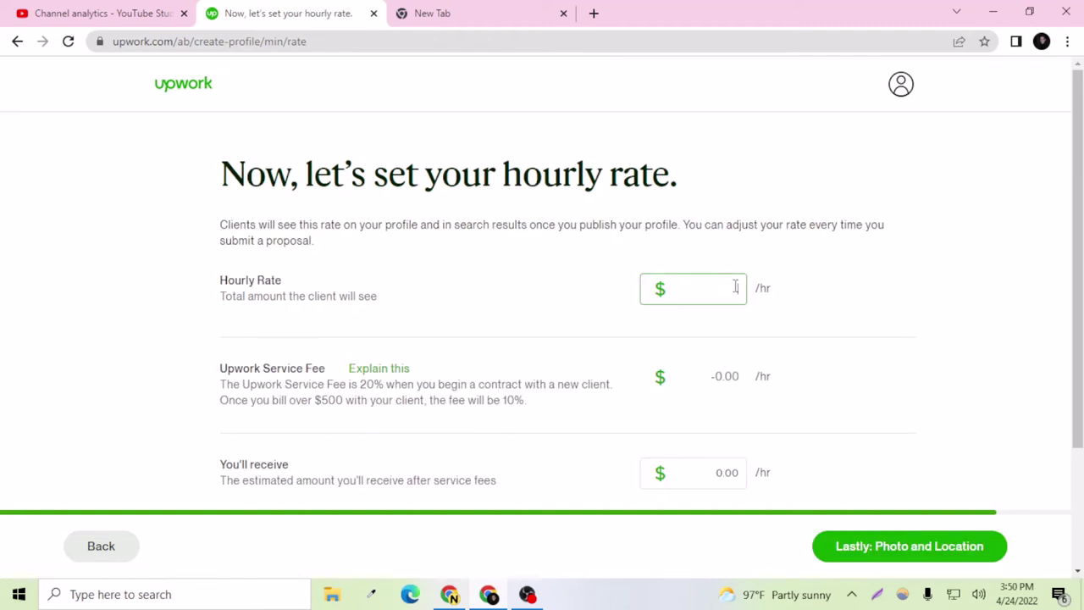
type("10")
scroll(496, 358, "down", 2)
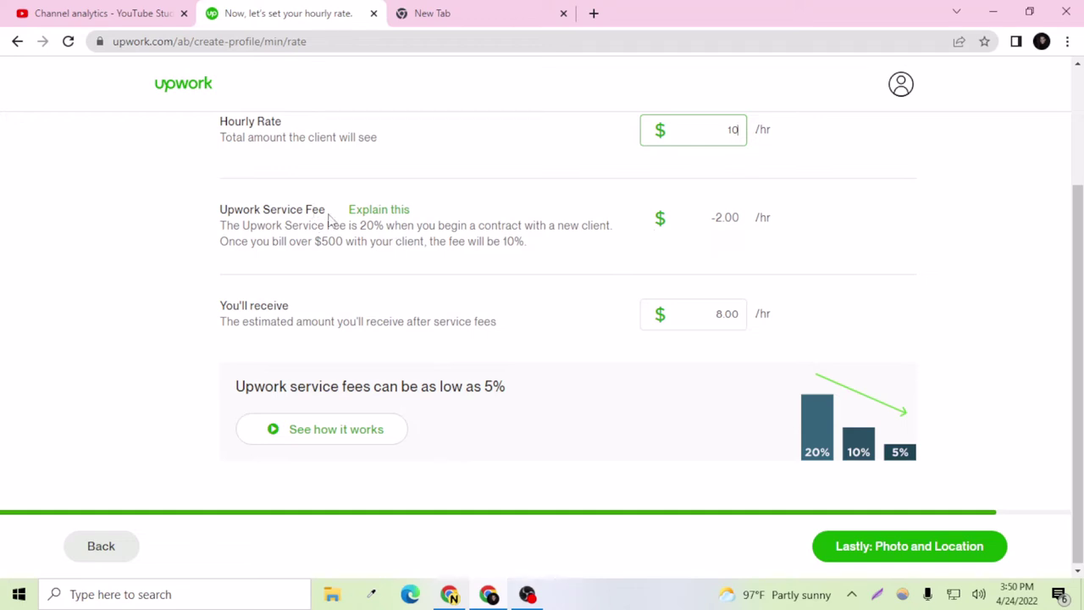
scroll(757, 292, "up", 2)
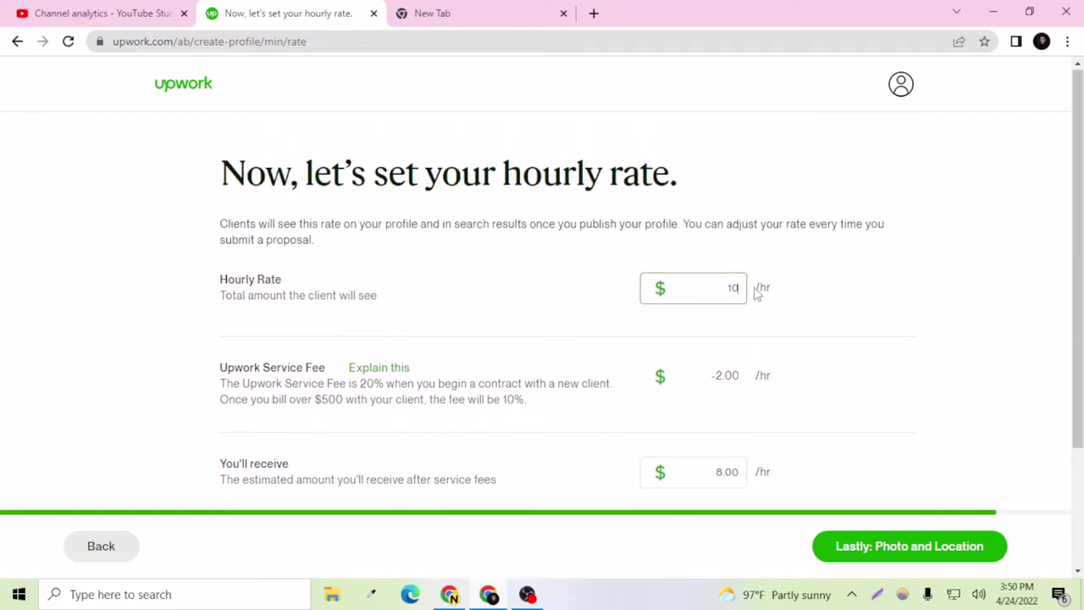
scroll(758, 290, "down", 1)
left_click(178, 299)
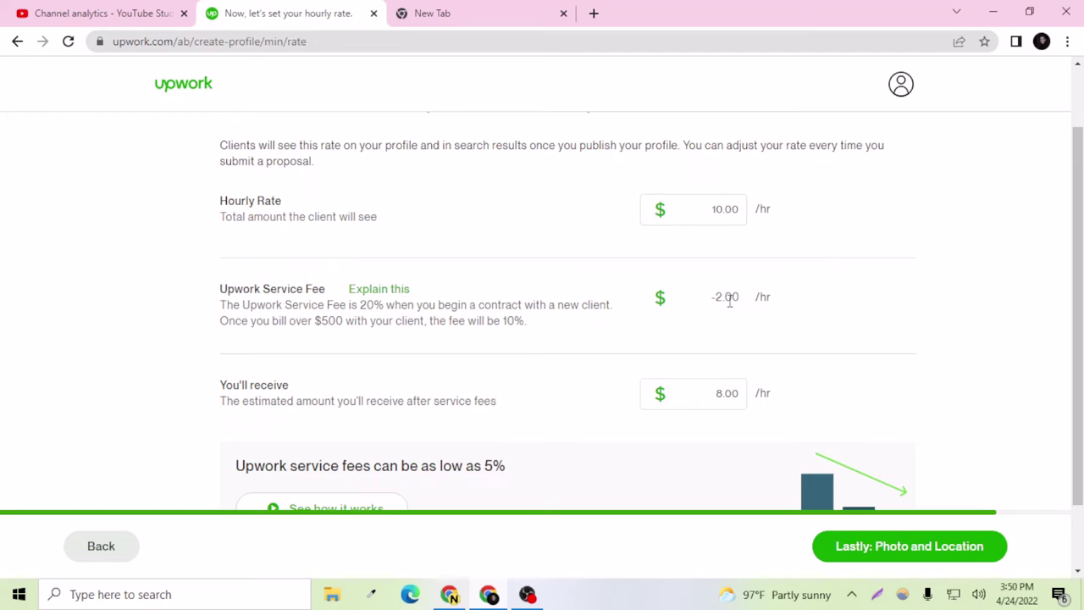
scroll(717, 392, "down", 1)
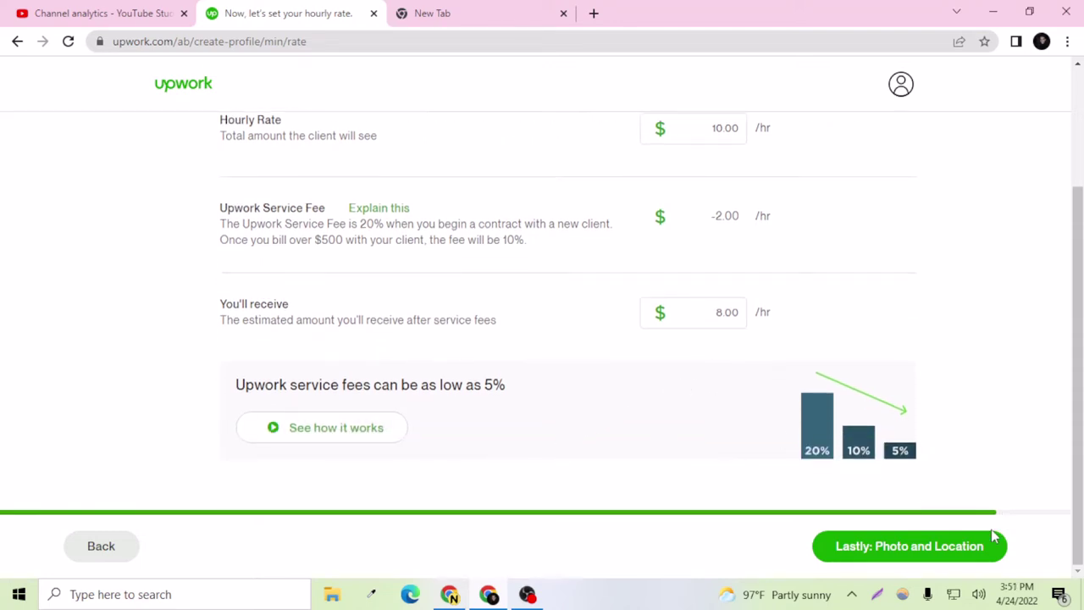
left_click(927, 549)
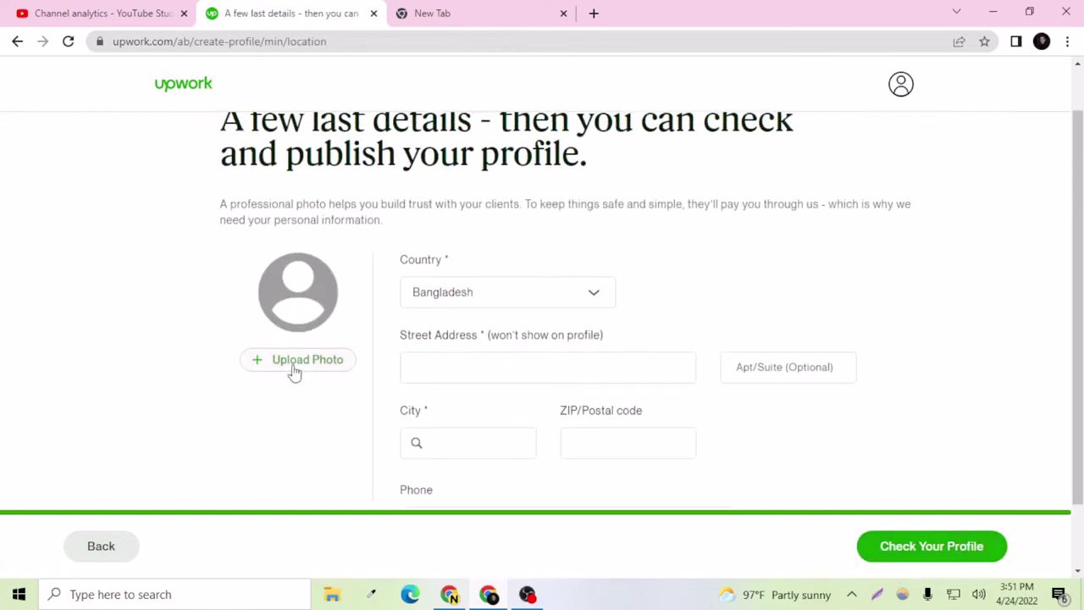
Step: Click through the street address, city and postal code fields, dismissing the suggestions
scroll(296, 368, "up", 1)
scroll(298, 365, "down", 2)
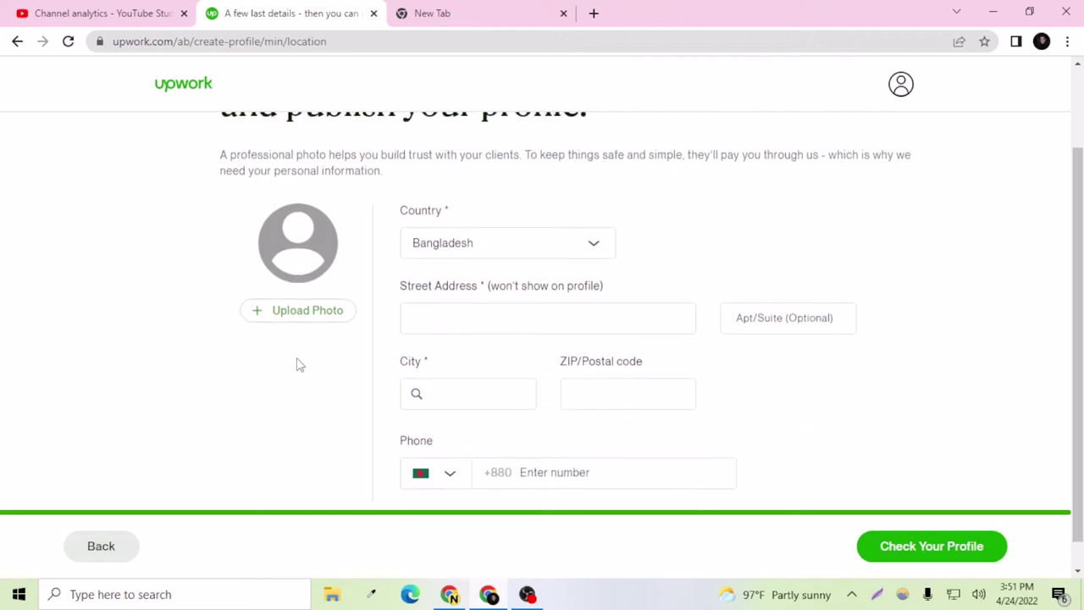
scroll(299, 366, "up", 2)
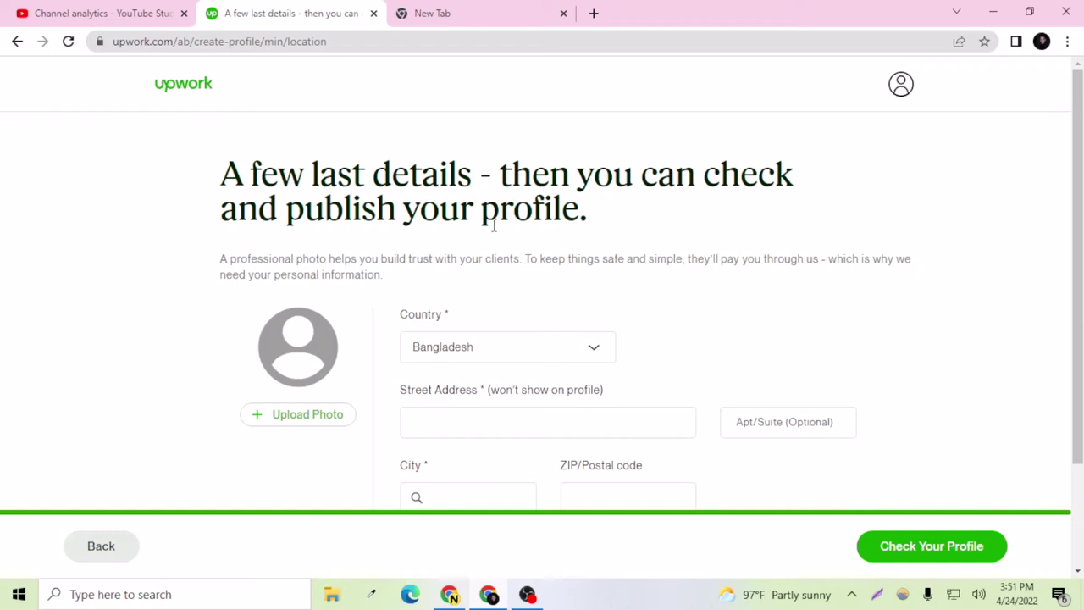
scroll(494, 224, "down", 3)
left_click(490, 292)
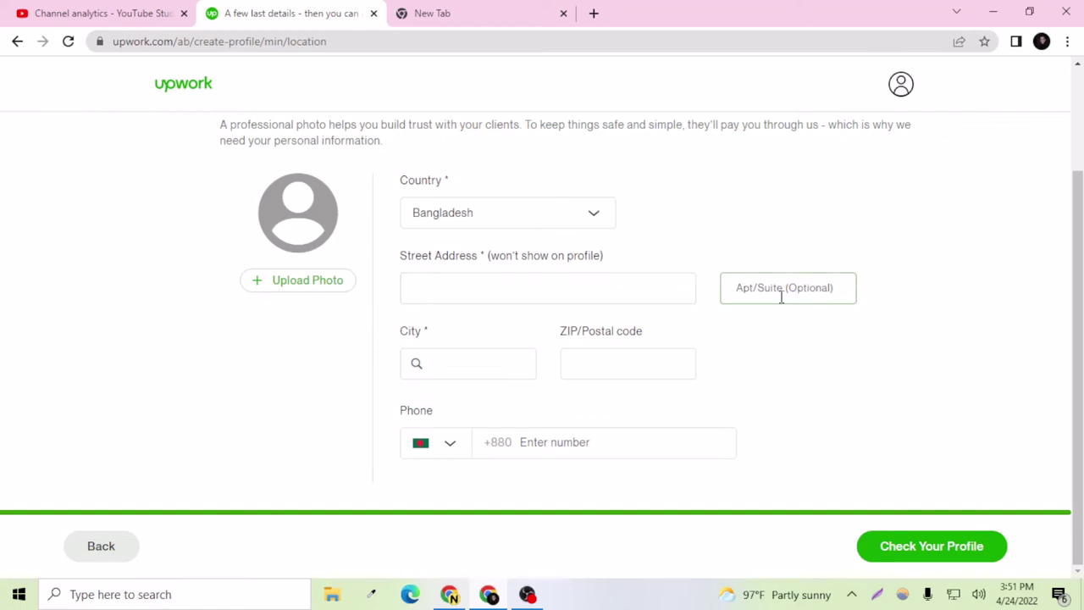
left_click(458, 370)
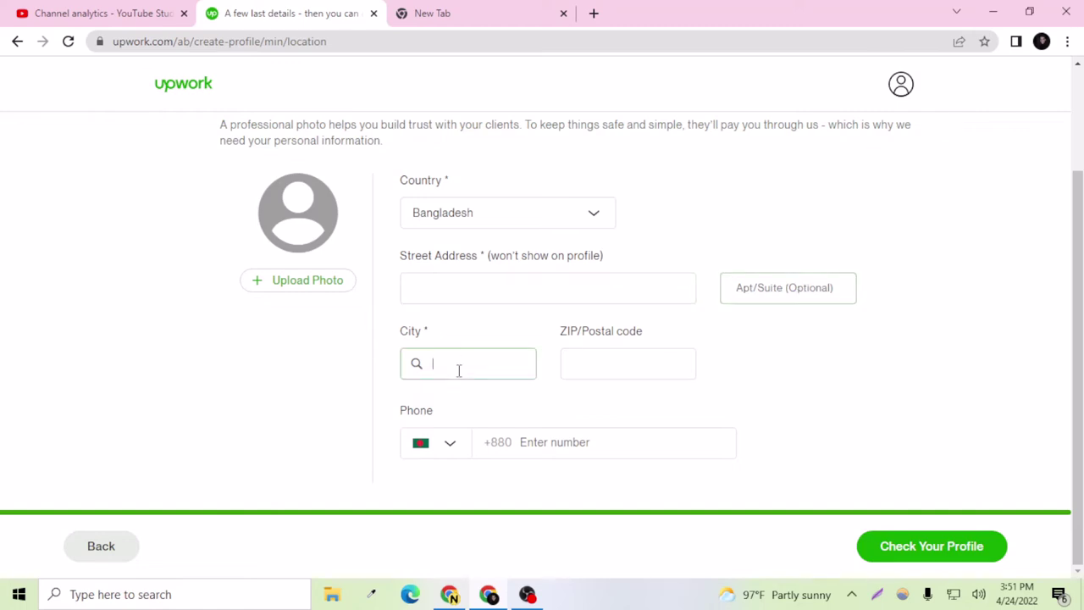
left_click(616, 366)
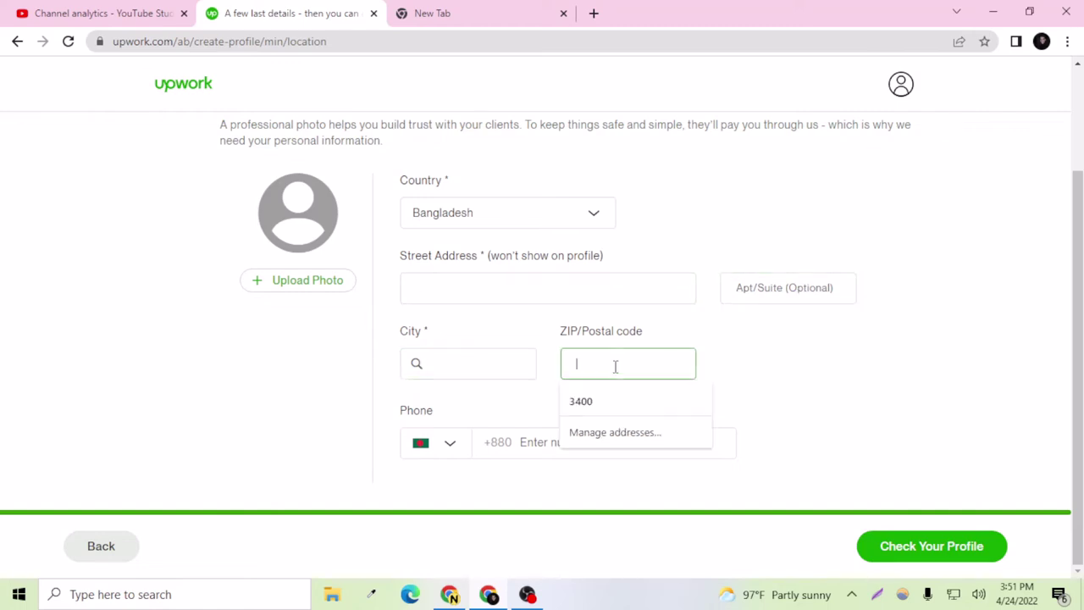
left_click(788, 419)
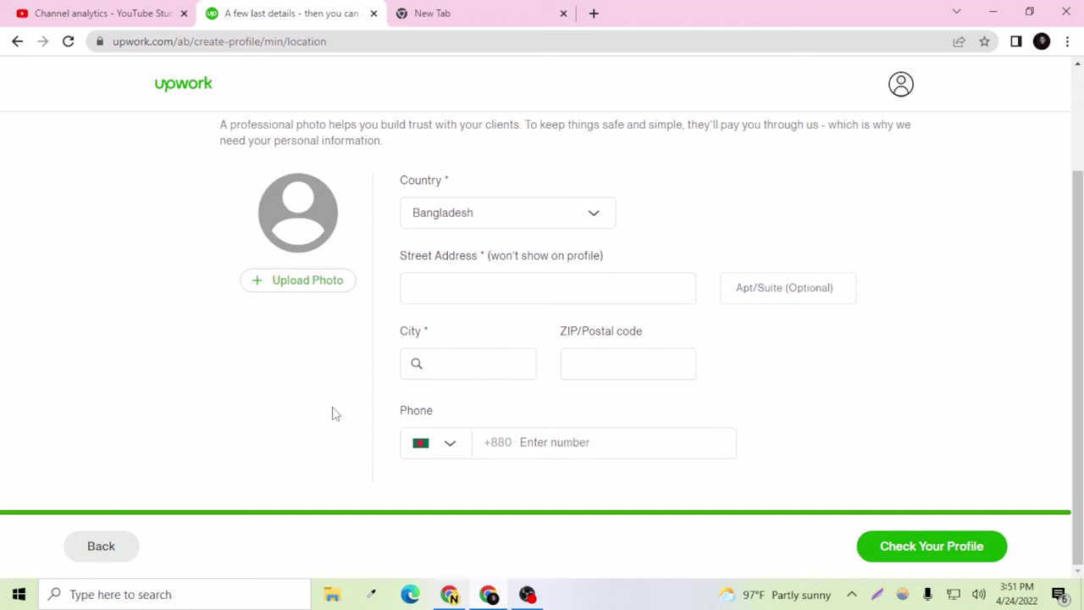
Step: Bring up the Add profile photo dialog via Upload Photo
scroll(339, 412, "up", 2)
scroll(343, 409, "down", 2)
scroll(348, 404, "up", 2)
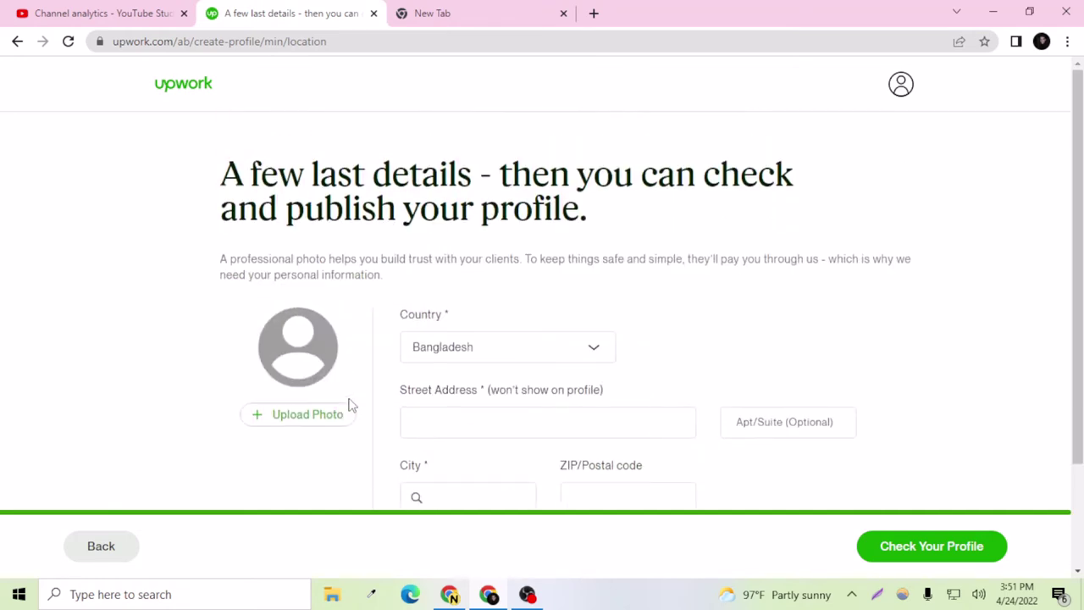
scroll(351, 404, "down", 1)
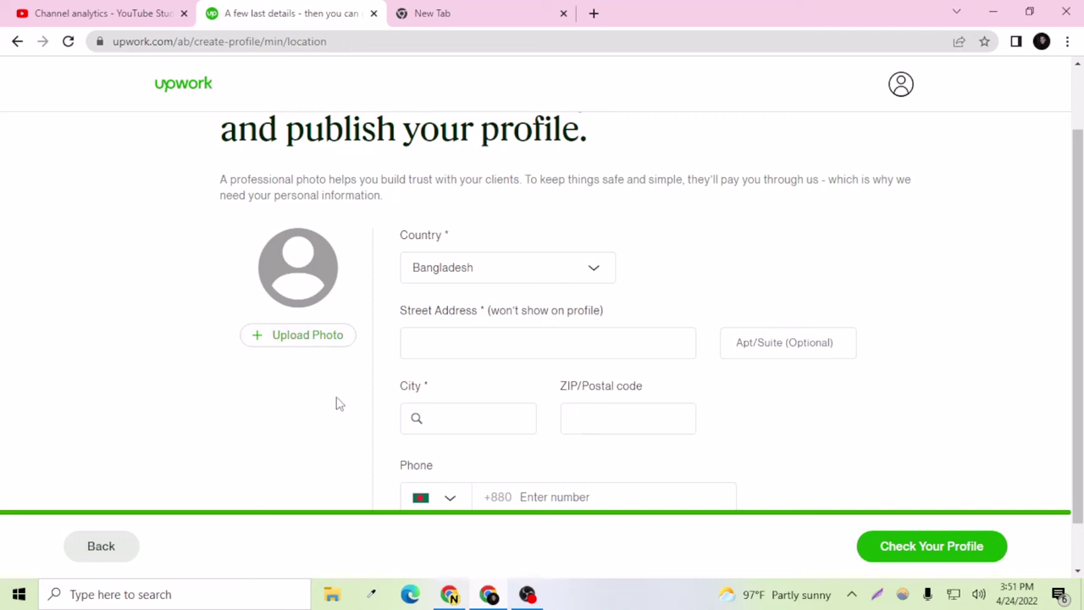
left_click(305, 337)
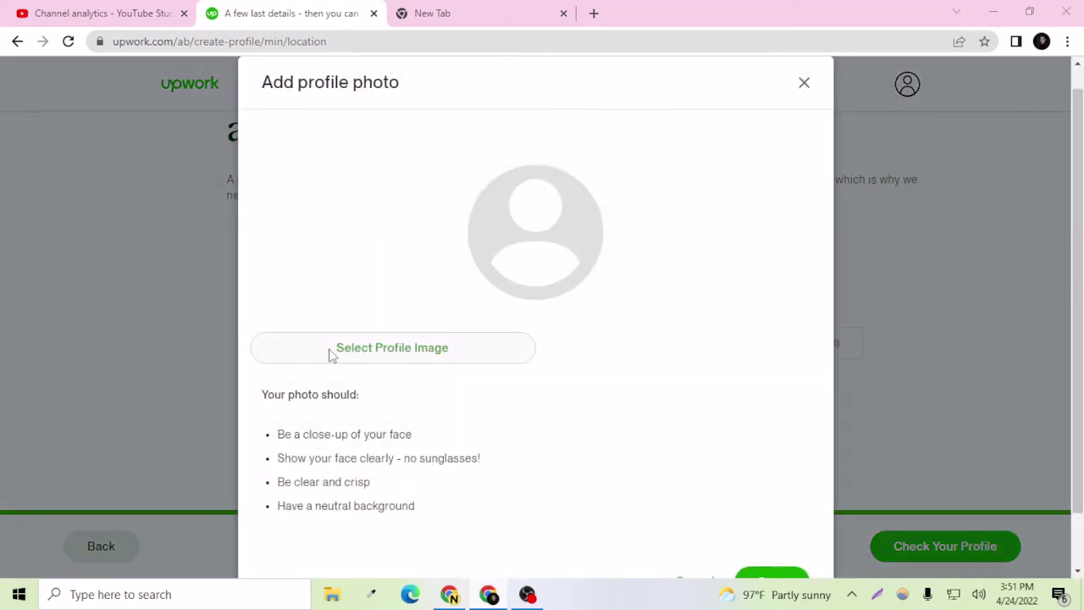
Step: Start browsing for a profile image, then cancel out of the photo window
left_click(330, 354)
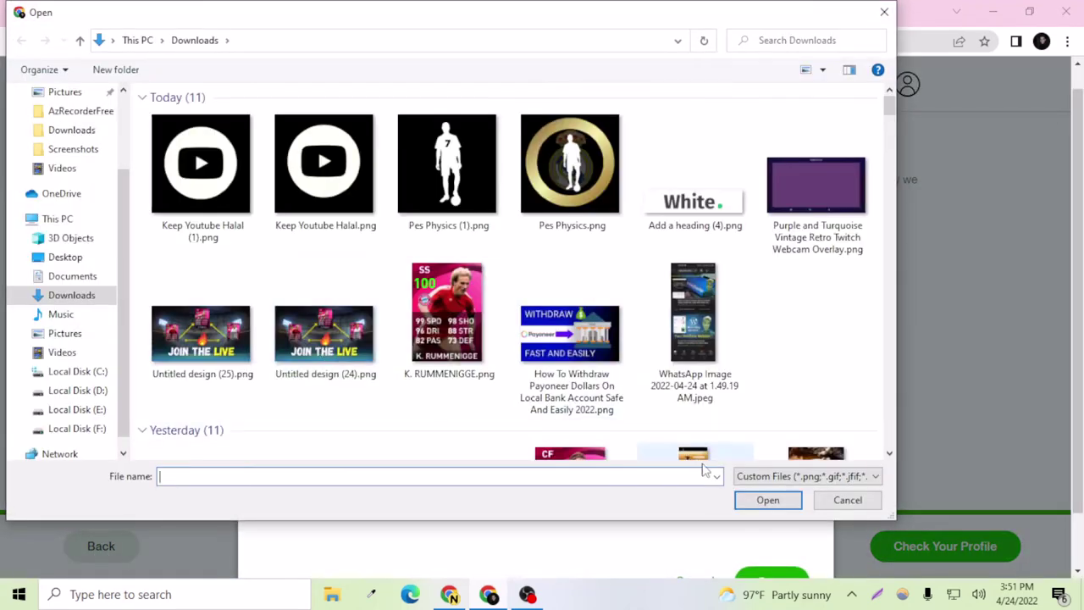
left_click(830, 503)
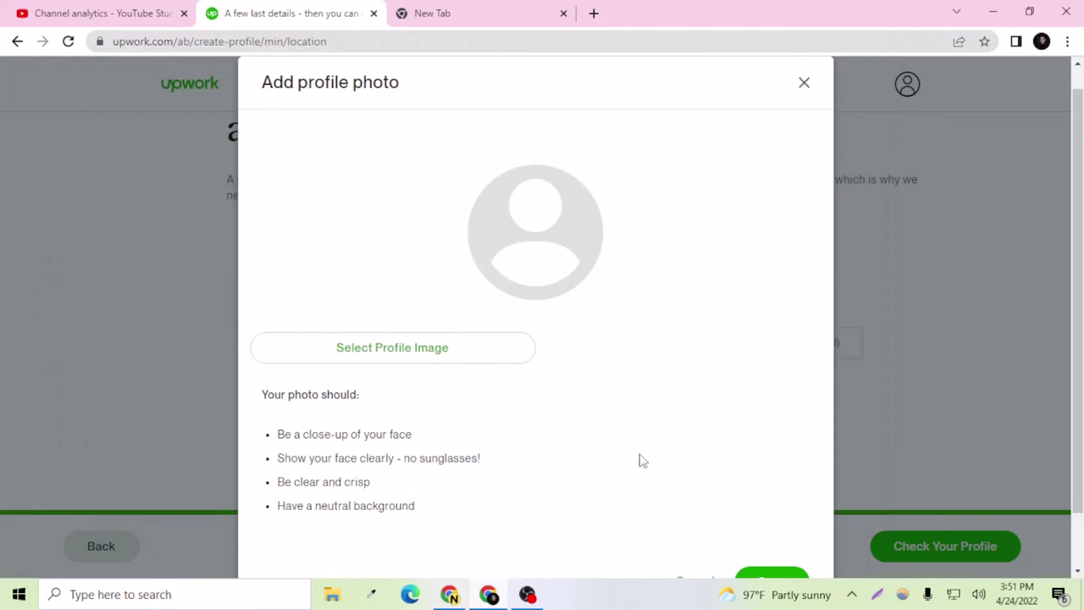
scroll(640, 460, "down", 2)
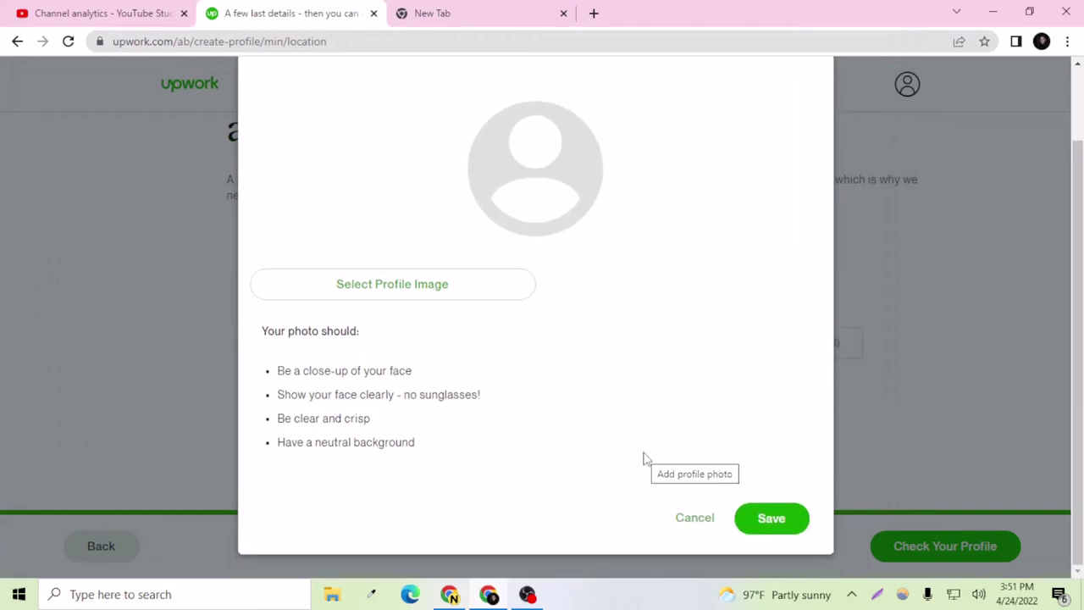
left_click(528, 594)
left_click(831, 397)
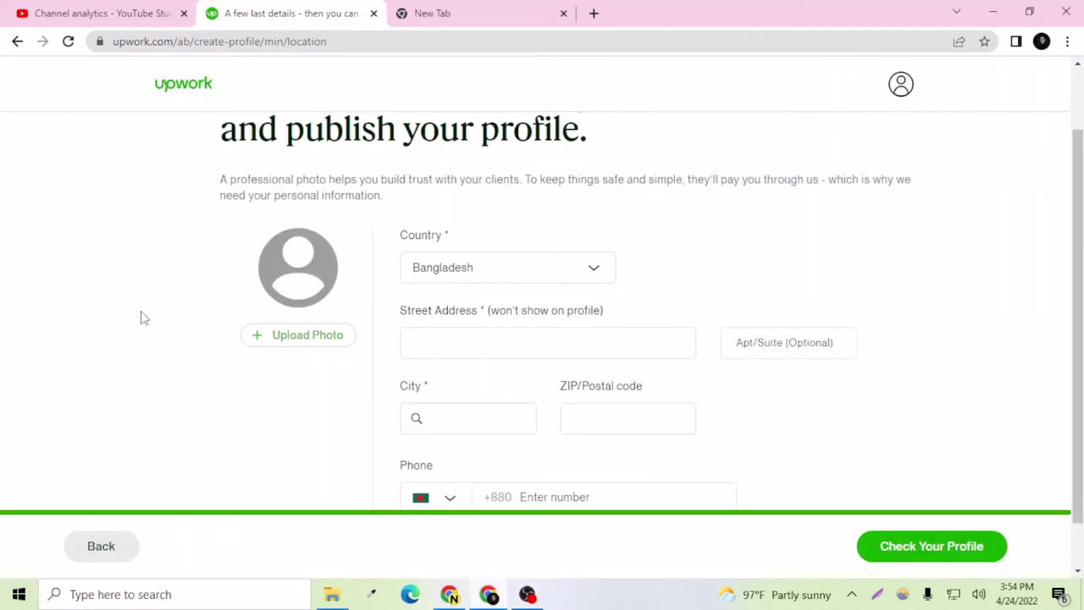
Step: Reopen the photo window and load the JPG photo from the Documents folder
left_click(269, 342)
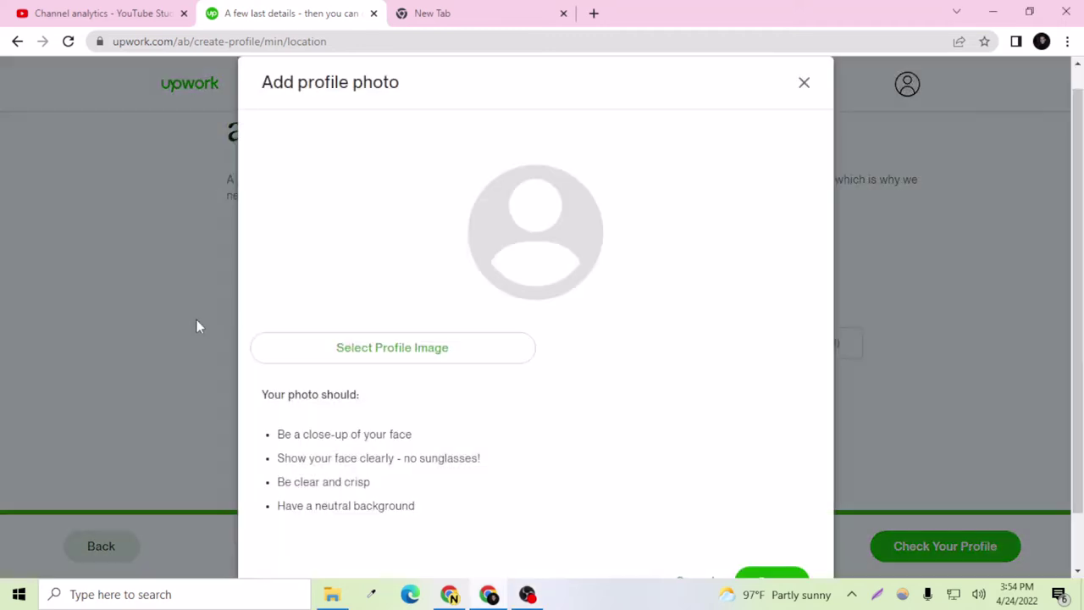
left_click(373, 362)
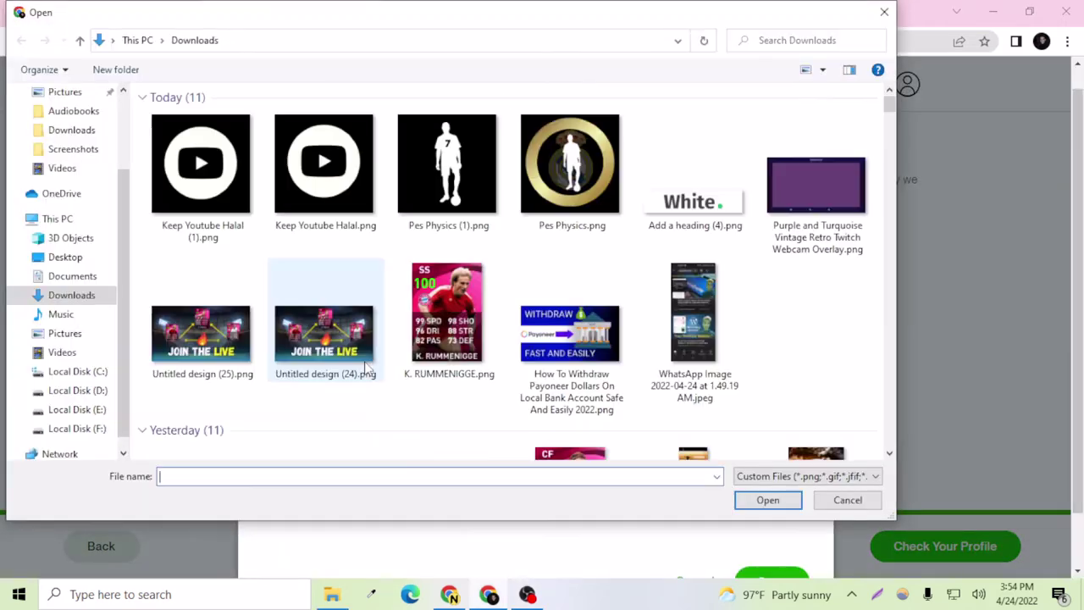
scroll(51, 174, "up", 3)
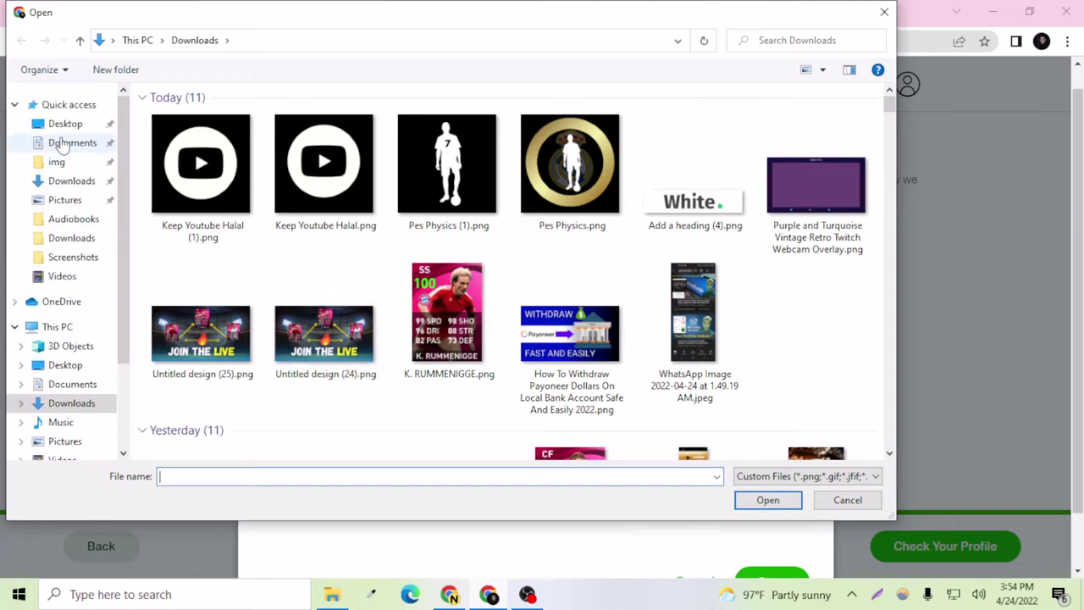
left_click(61, 144)
left_click(188, 299)
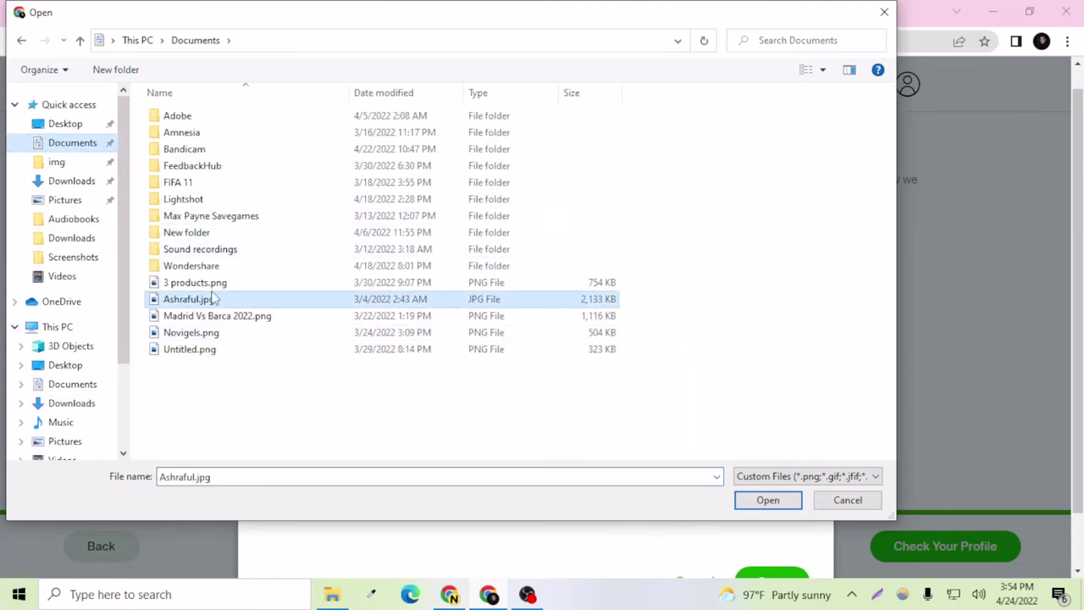
left_click(788, 501)
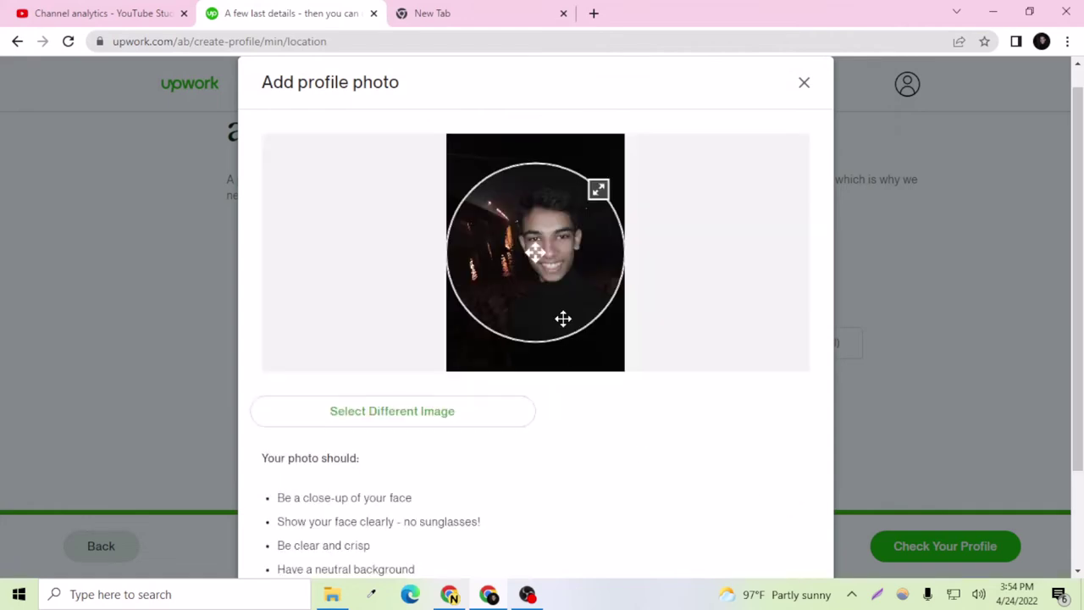
Step: Reposition and enlarge the crop circle around the face, then save the profile photo
left_click_drag(563, 318, 549, 241)
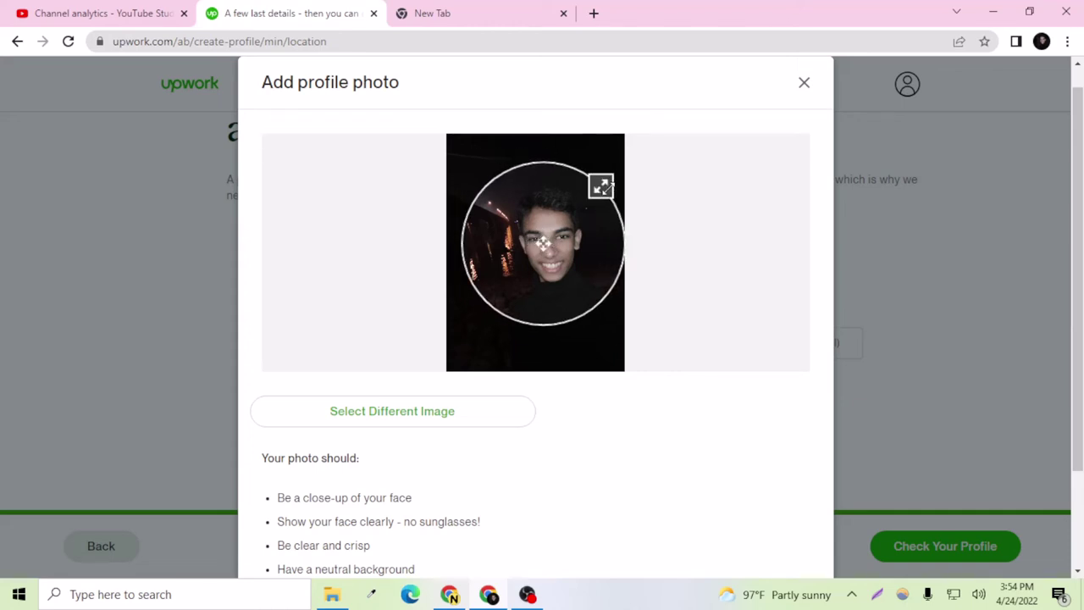
mouse_move(601, 184)
left_mouse_down()
mouse_move(612, 175)
mouse_move(594, 180)
left_mouse_up()
left_click_drag(535, 241, 547, 242)
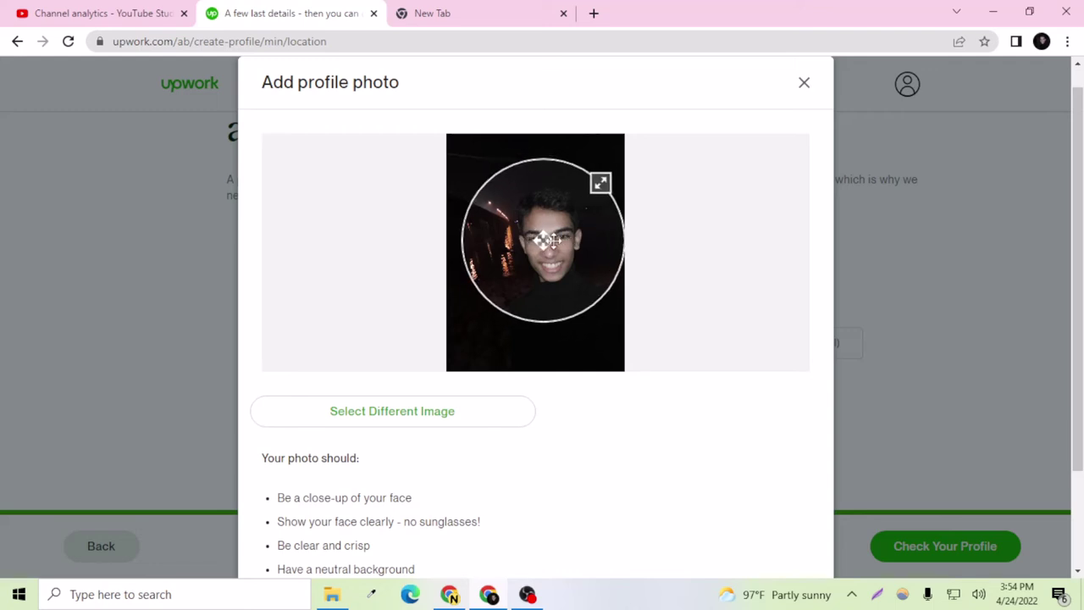
scroll(551, 423, "down", 2)
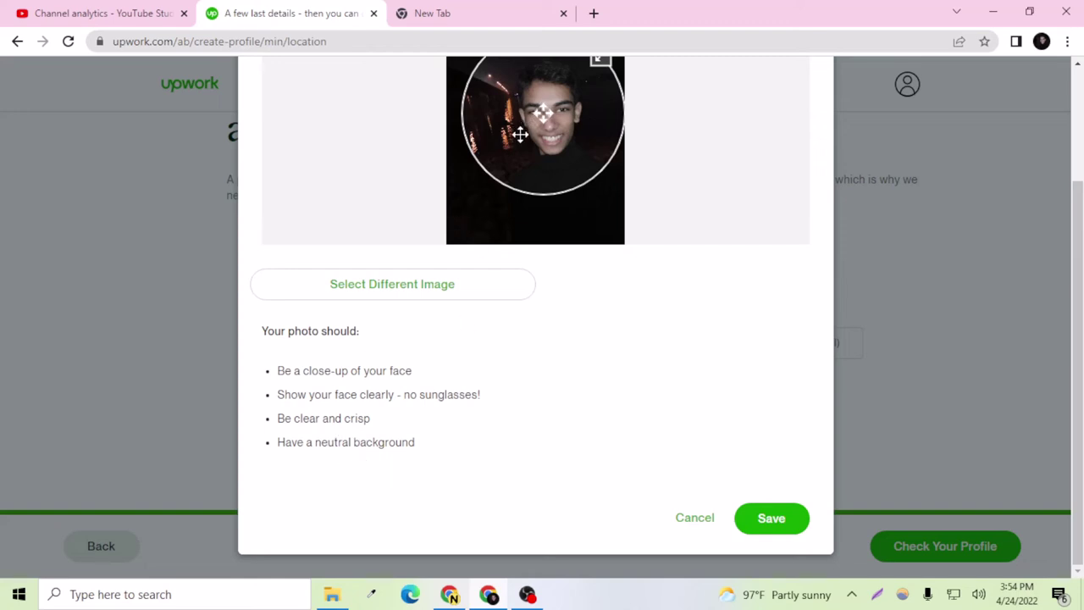
left_click(753, 517)
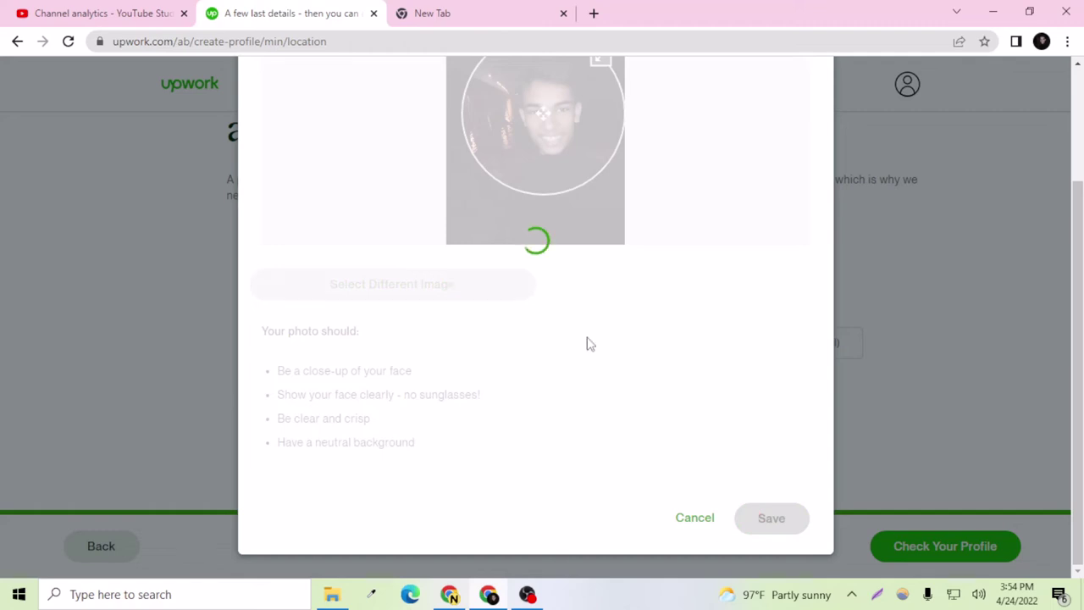
scroll(584, 432, "up", 2)
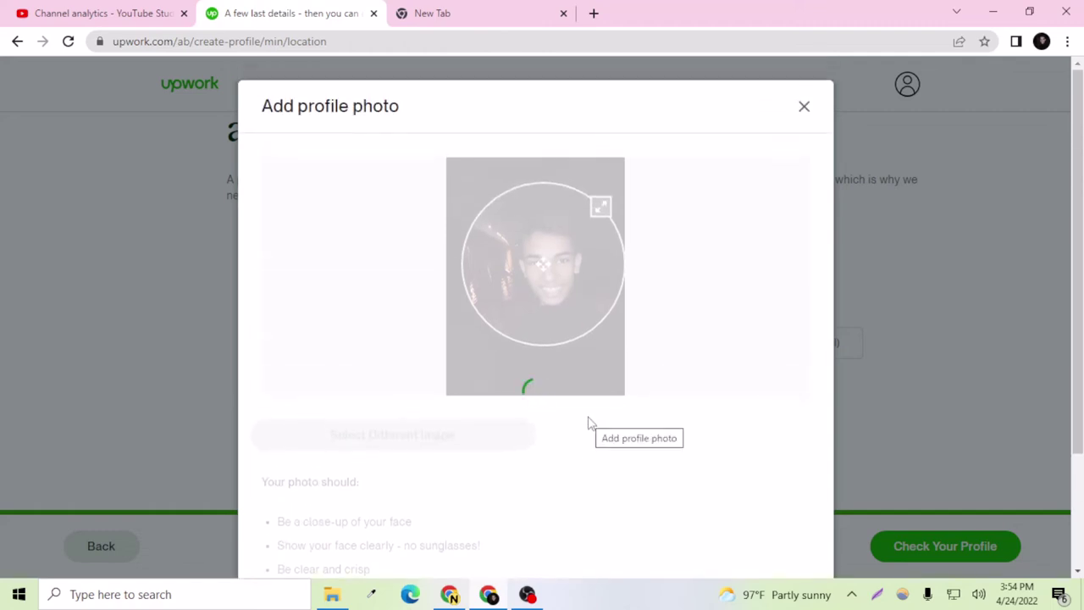
scroll(590, 424, "down", 2)
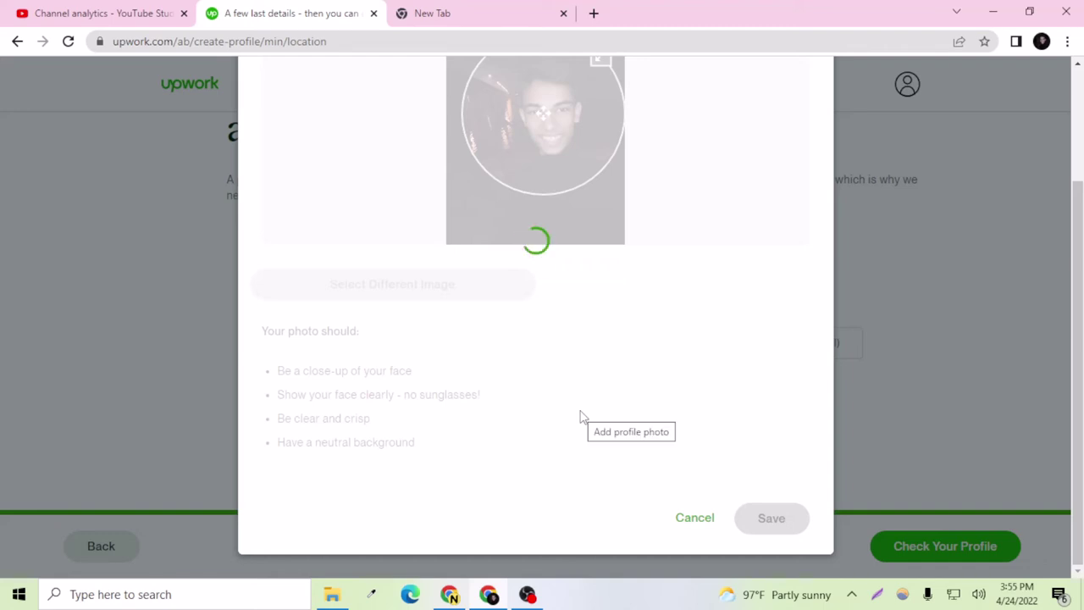
scroll(581, 411, "up", 1)
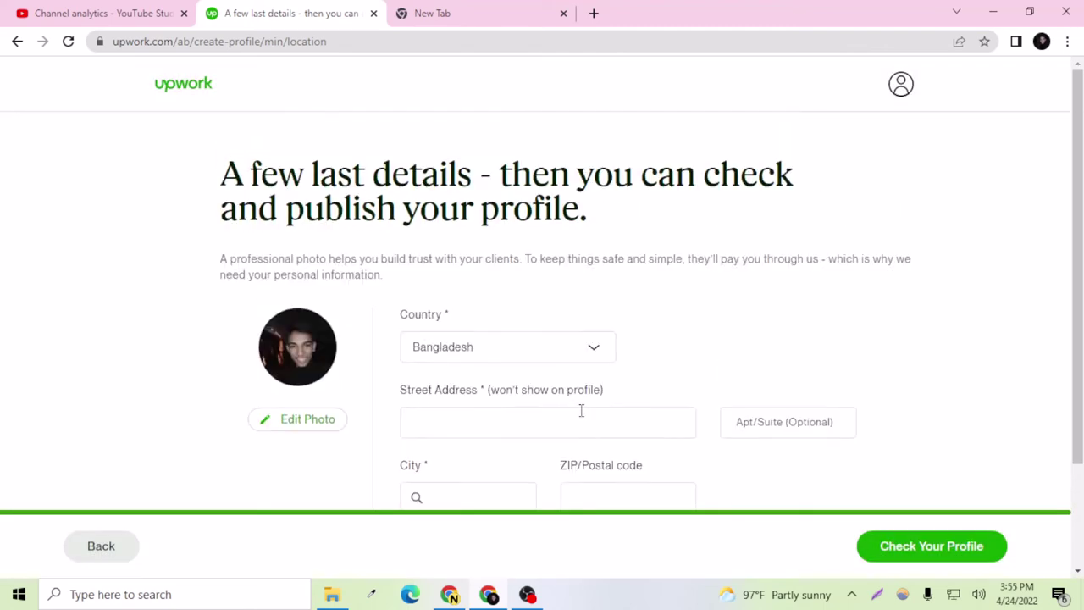
Step: Type the street address, correcting typos and capitalization
scroll(312, 392, "down", 2)
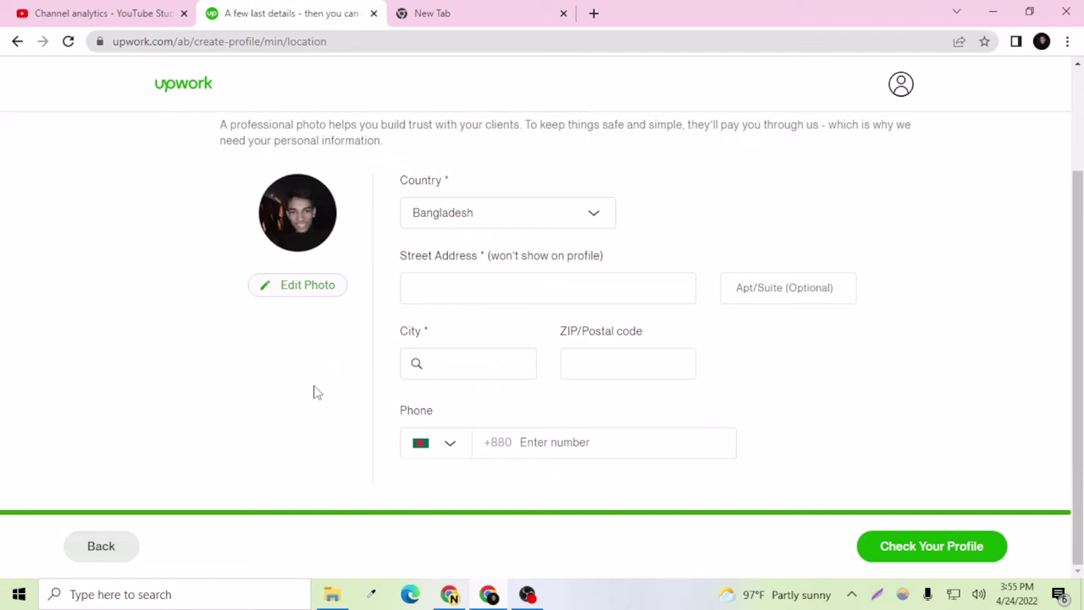
left_click(463, 293)
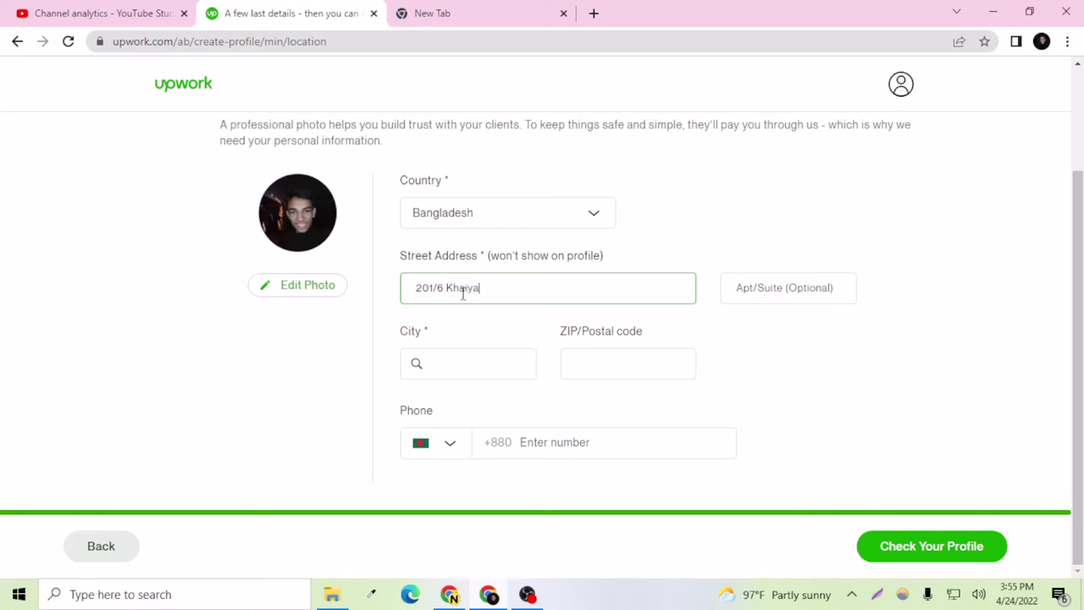
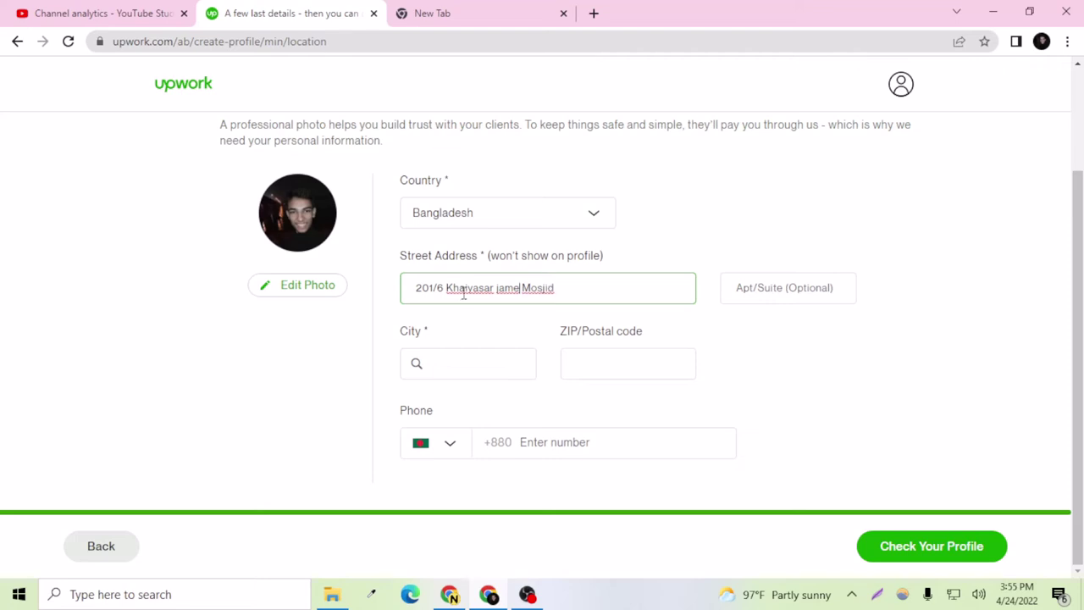
key("Delete")
type("J")
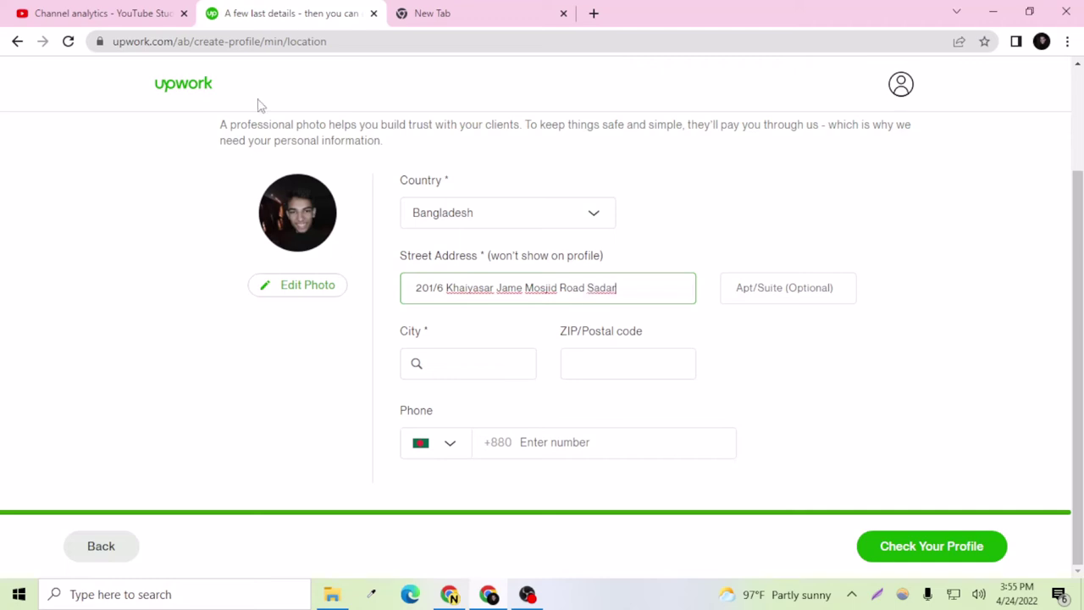
Step: Enter Brahmanbaria as the city and pick it from the suggestions
left_click(467, 368)
type("Brah")
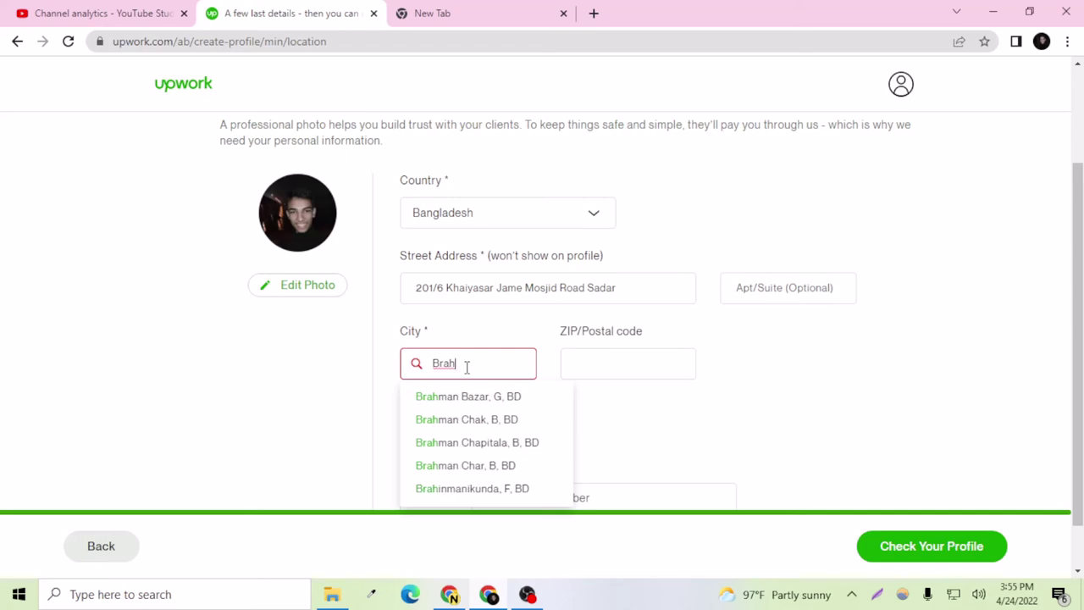
type("manbr")
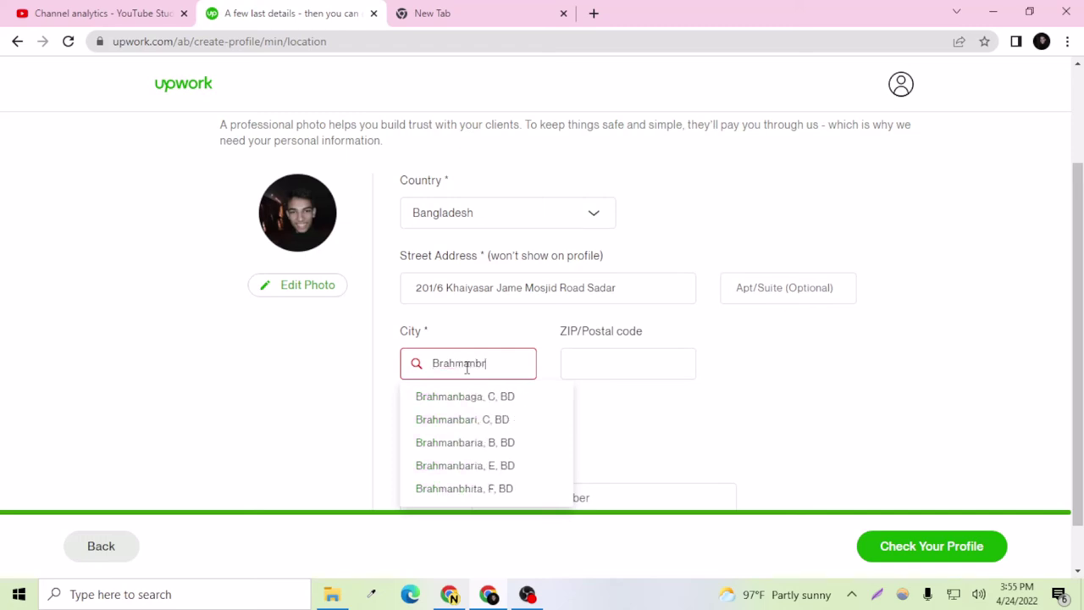
key("BackSpace")
type("ar")
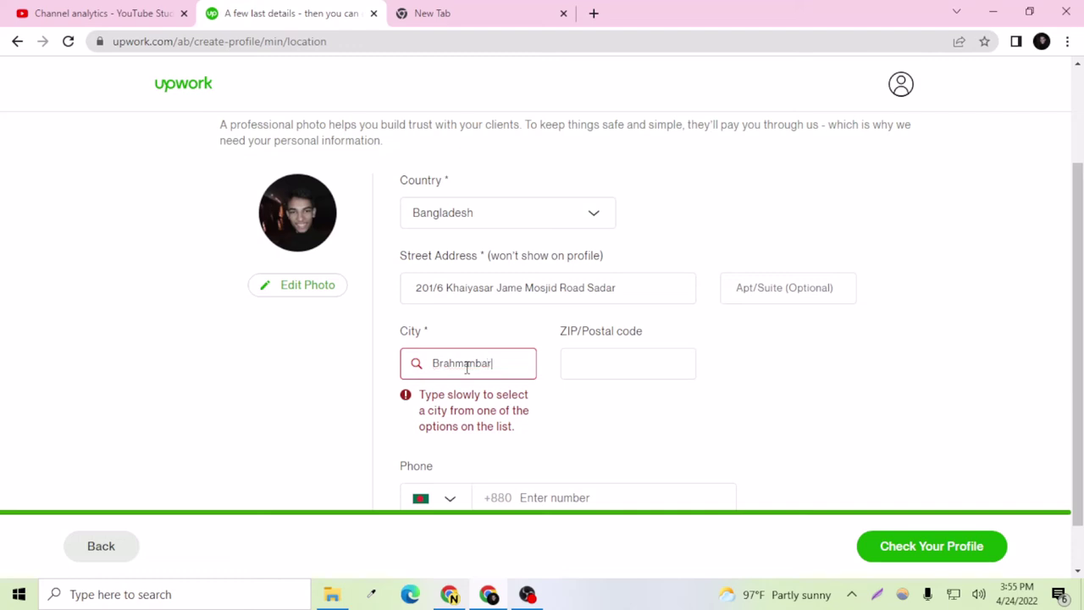
type("ia")
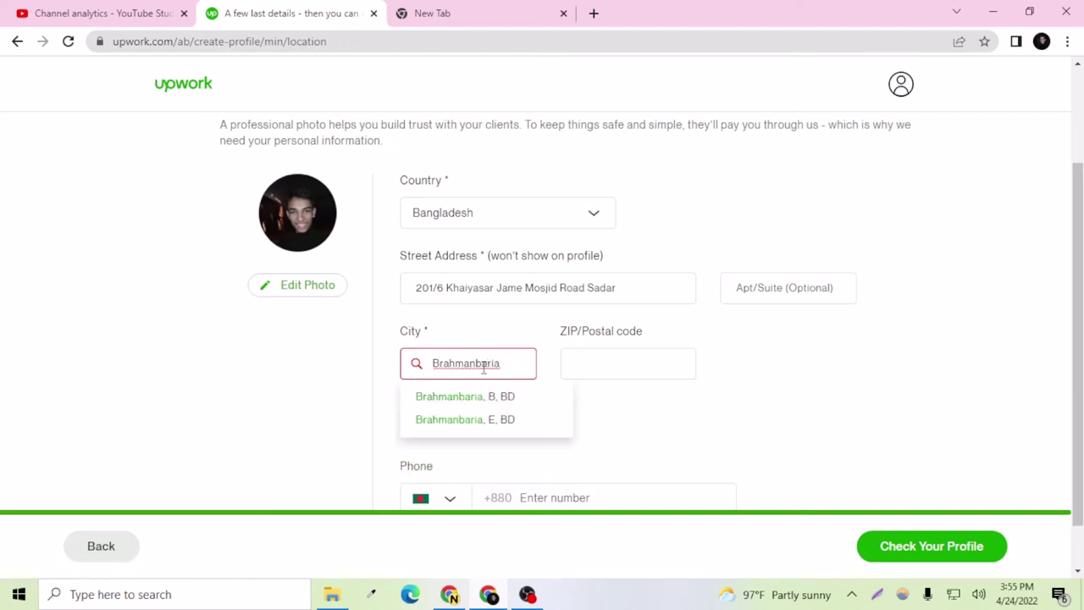
left_click(482, 365)
key("BackSpace")
type("B")
left_click_drag(503, 362, 477, 363)
key("BackSpace")
type("ba")
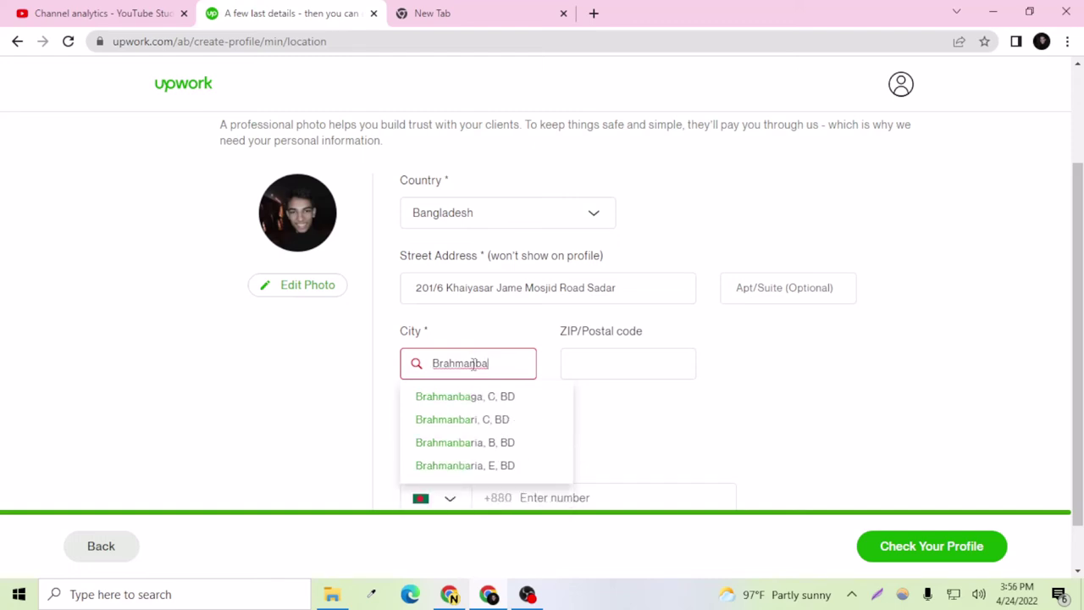
type("r")
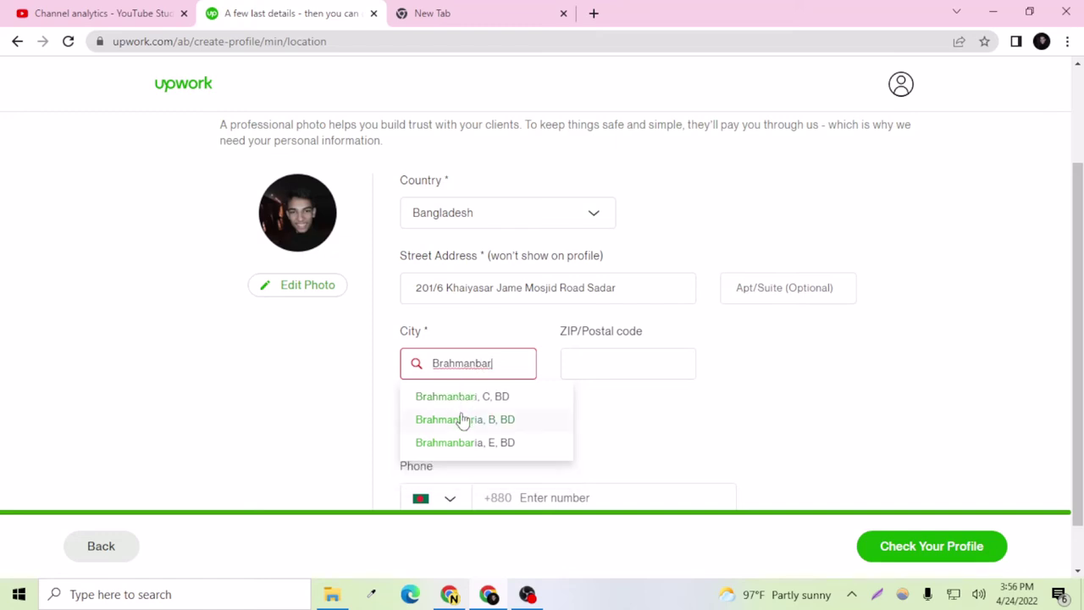
type("ia")
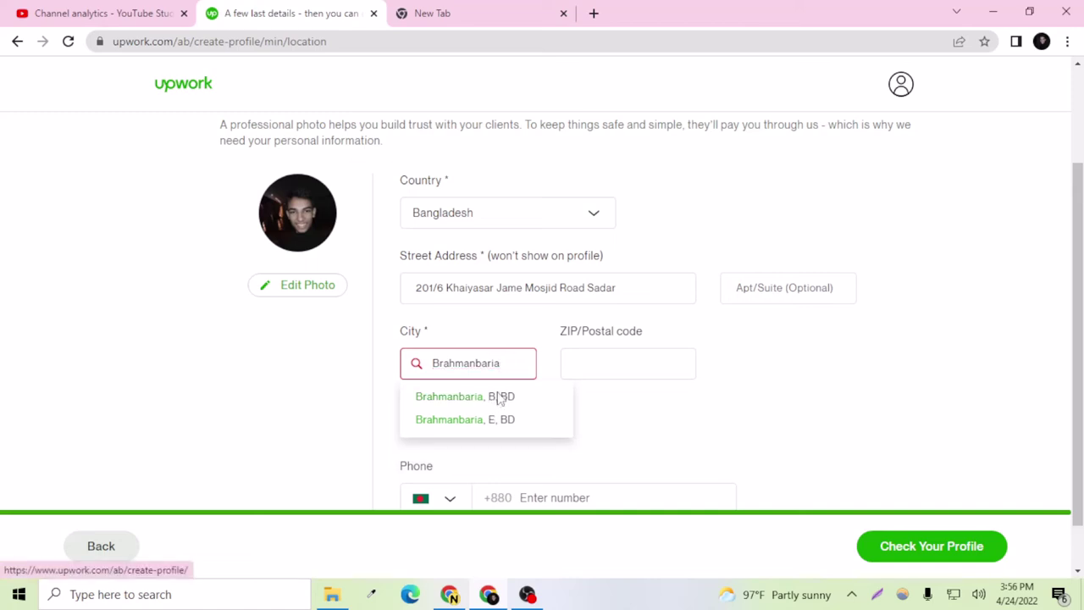
left_click(500, 398)
Step: Clear the State/Province field and move to the ZIP field, switching to a blank tab
left_click(606, 370)
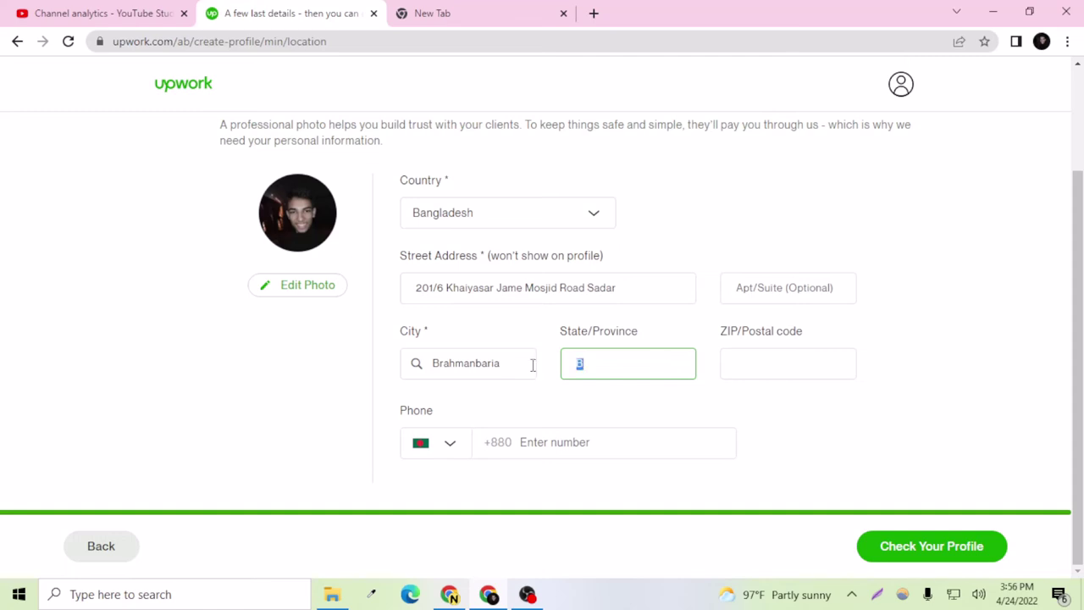
key("BackSpace")
left_click(754, 362)
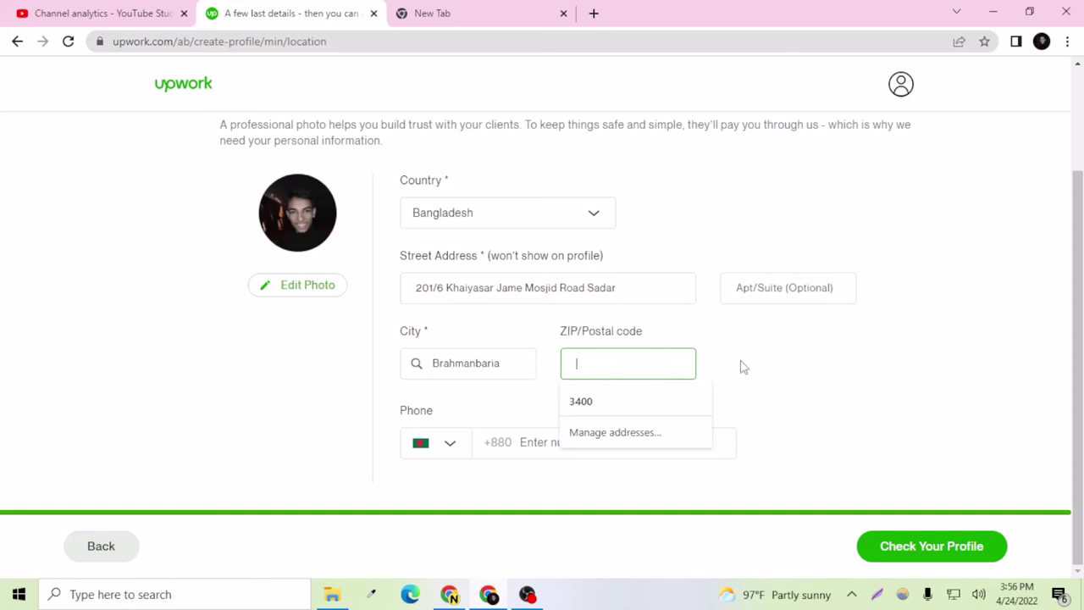
left_click(542, 13)
Step: Search Google for the Brahmanbaria zip code
key("BackSpace")
key("BackSpace")
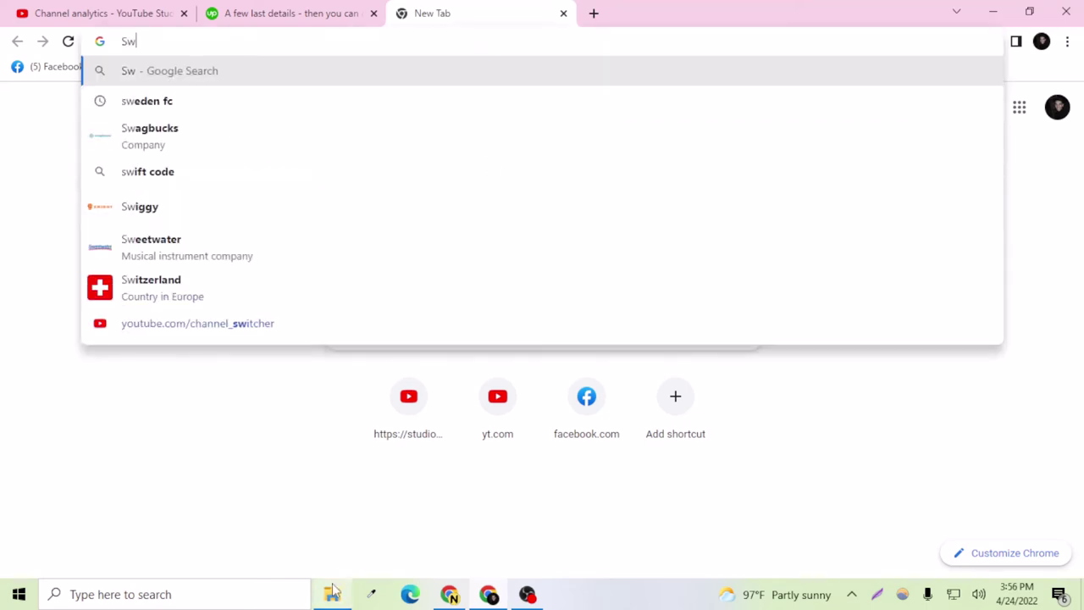
mouse_move(335, 591)
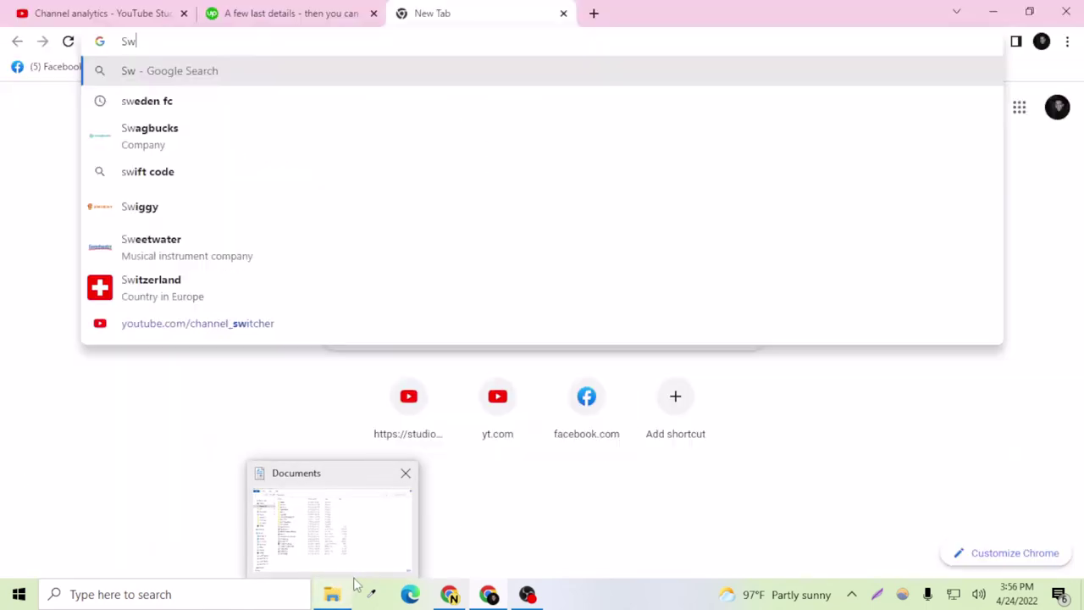
left_click(453, 595)
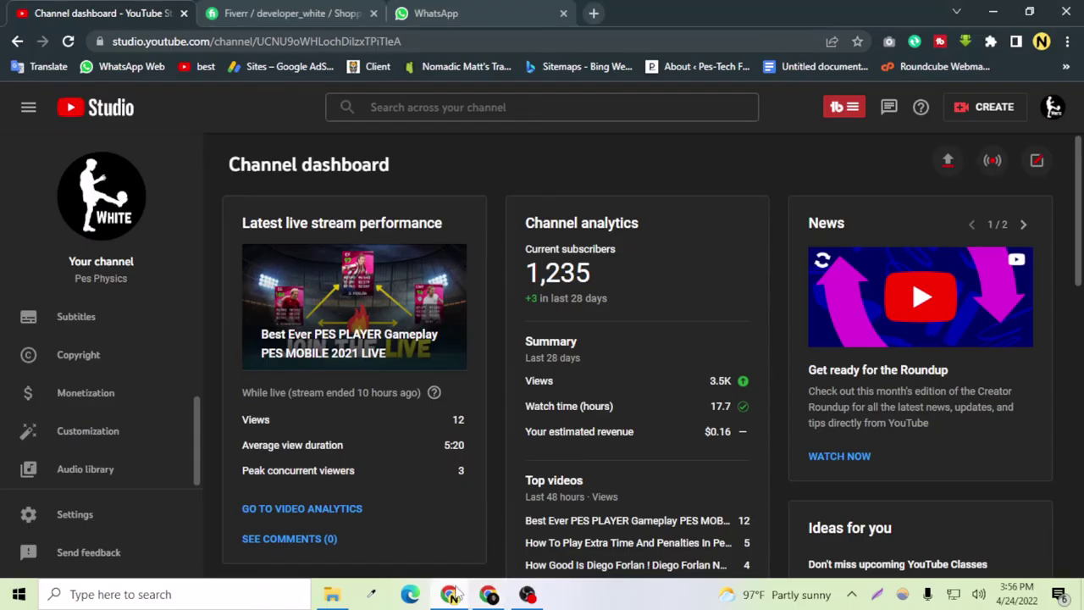
left_click(495, 598)
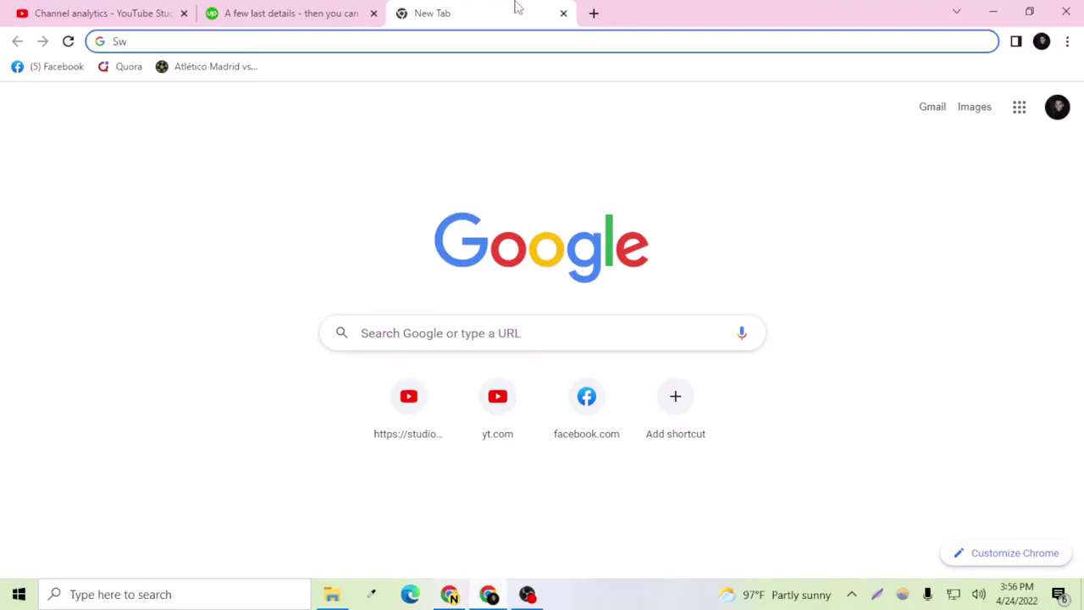
left_click_drag(167, 41, 123, 58)
key("BackSpace")
type("brahma")
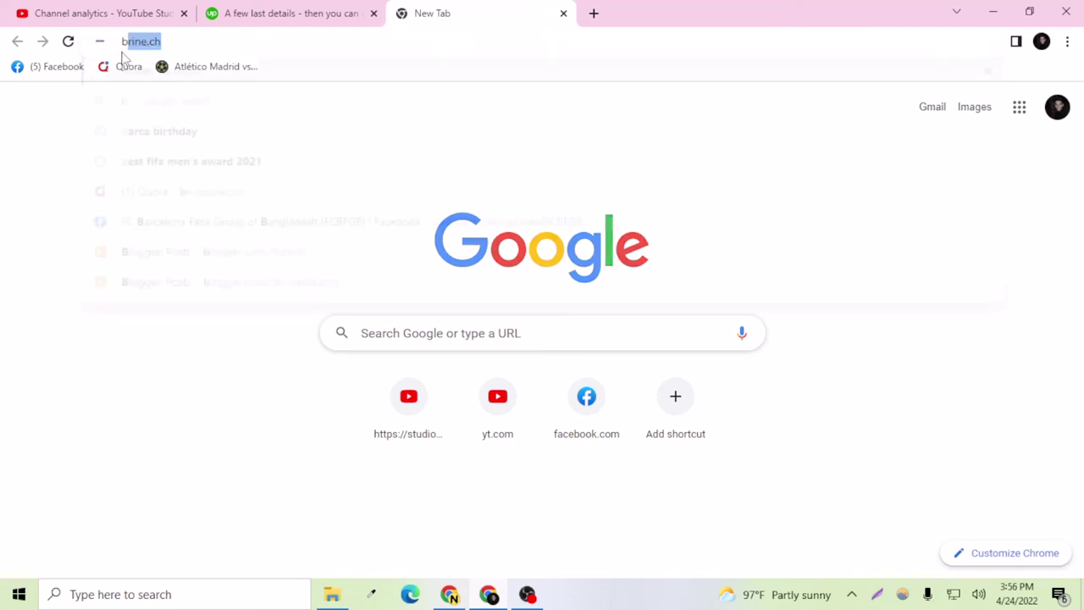
type("n")
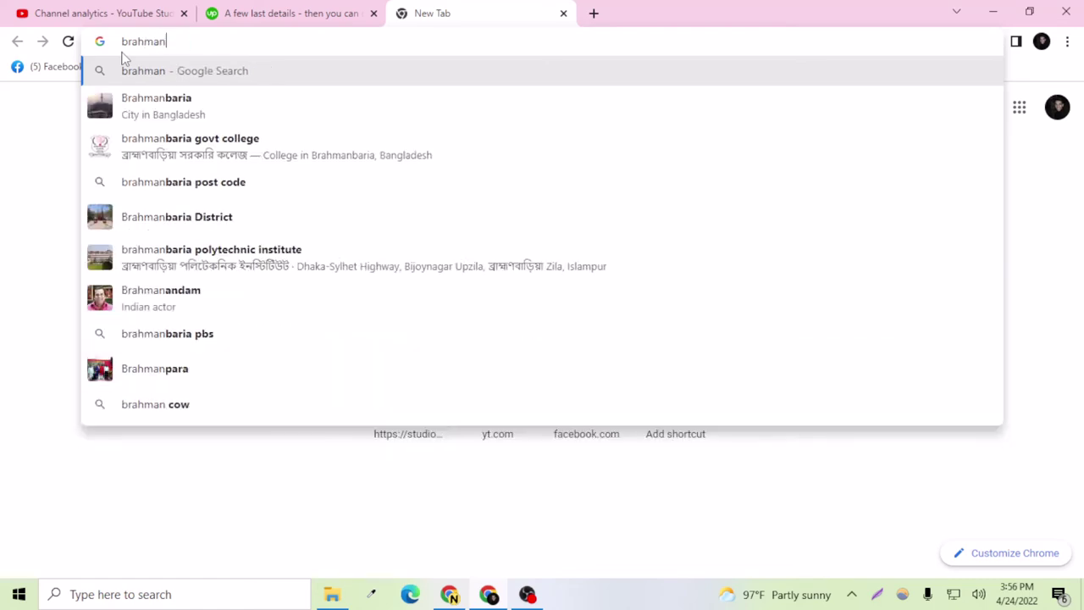
type("baria zop")
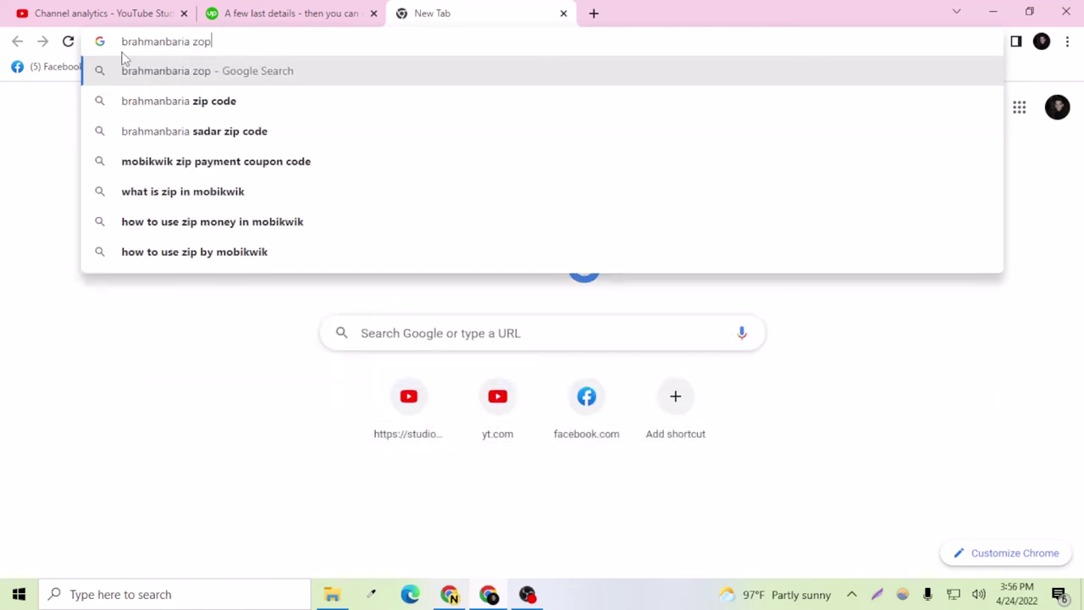
key("Down")
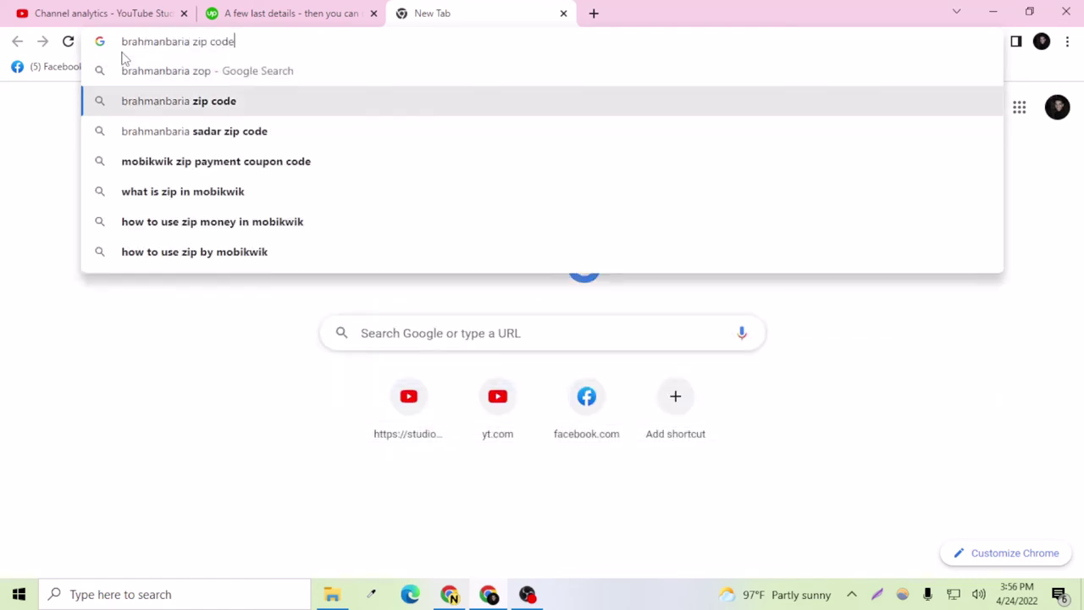
key("Return")
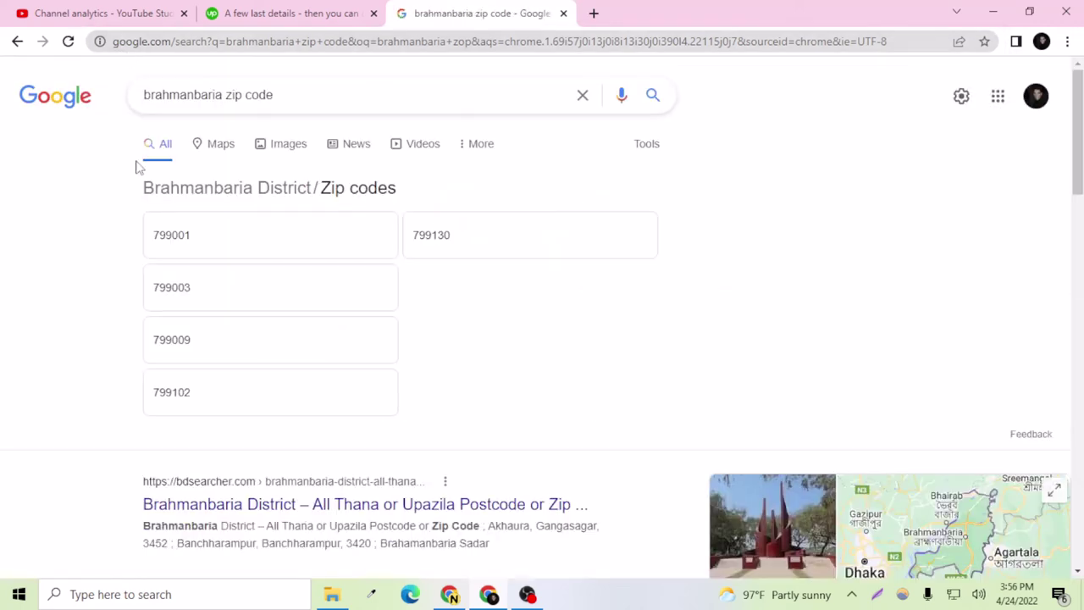
Step: Find postal code 3400 for Brahmanbaria Sadar in the results and close the tab
scroll(208, 260, "down", 4)
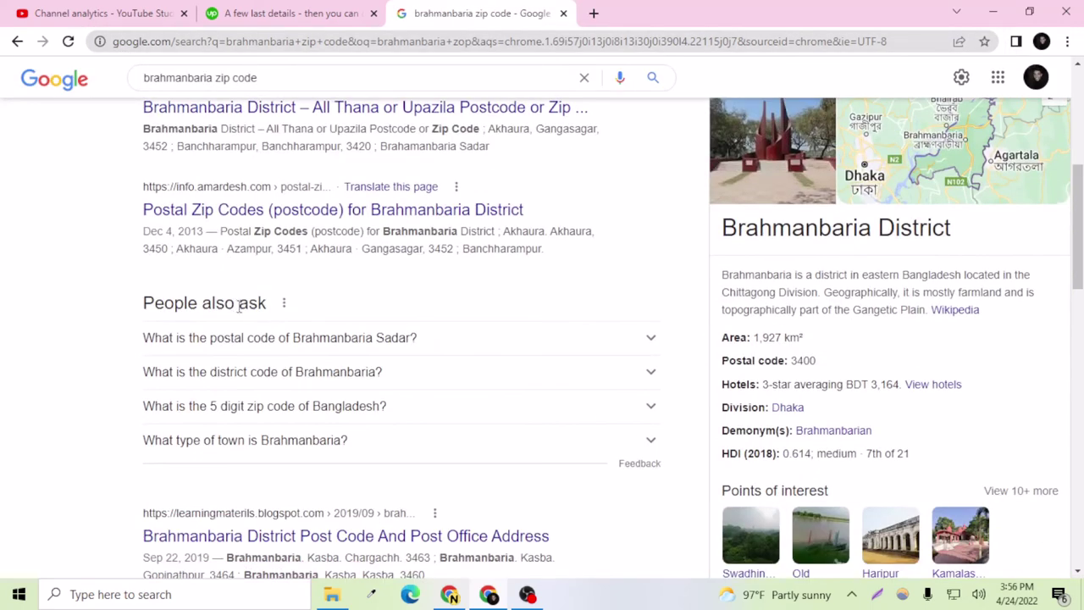
left_click(255, 337)
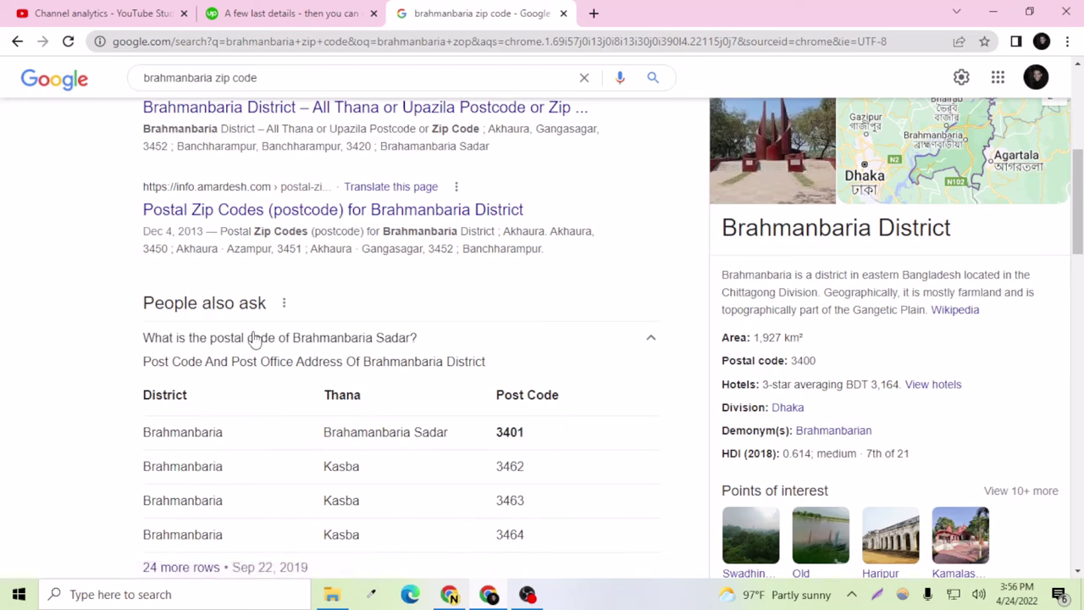
scroll(254, 338, "down", 1)
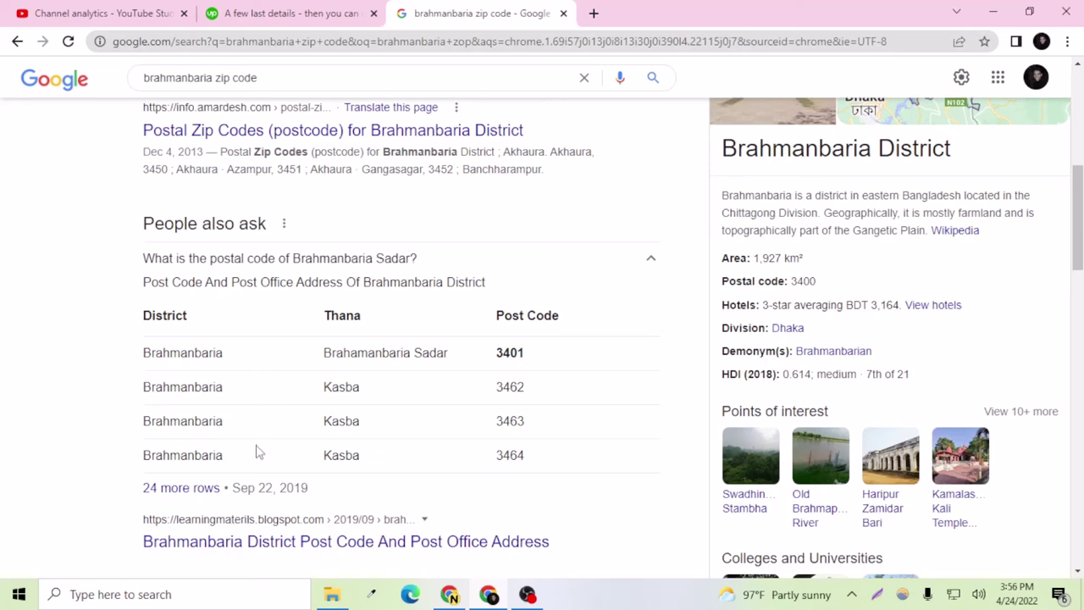
scroll(258, 452, "up", 2)
scroll(257, 447, "up", 3)
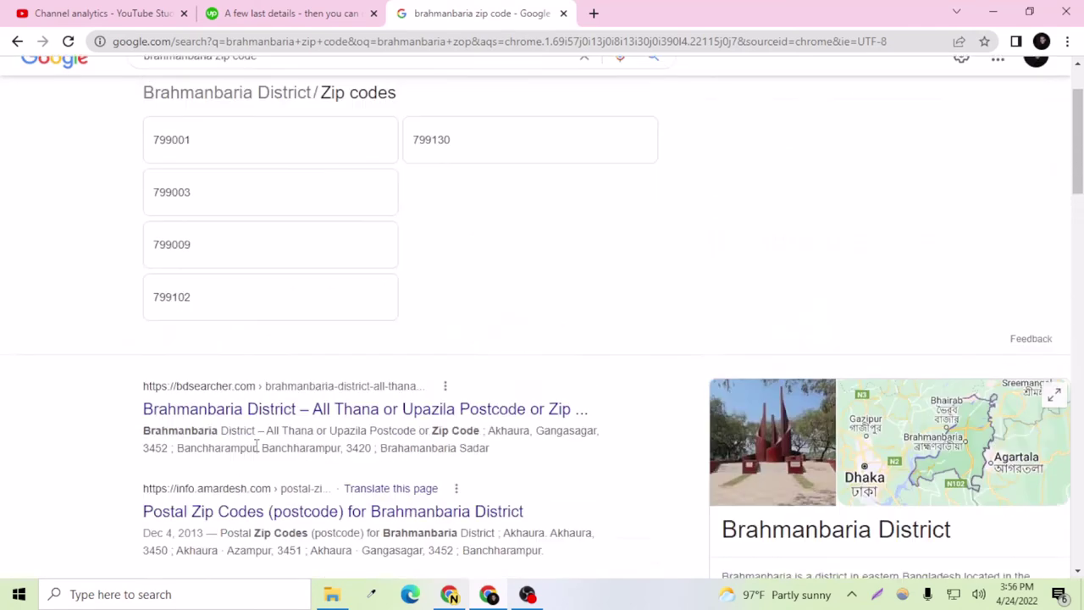
scroll(534, 498, "down", 3)
scroll(703, 499, "down", 1)
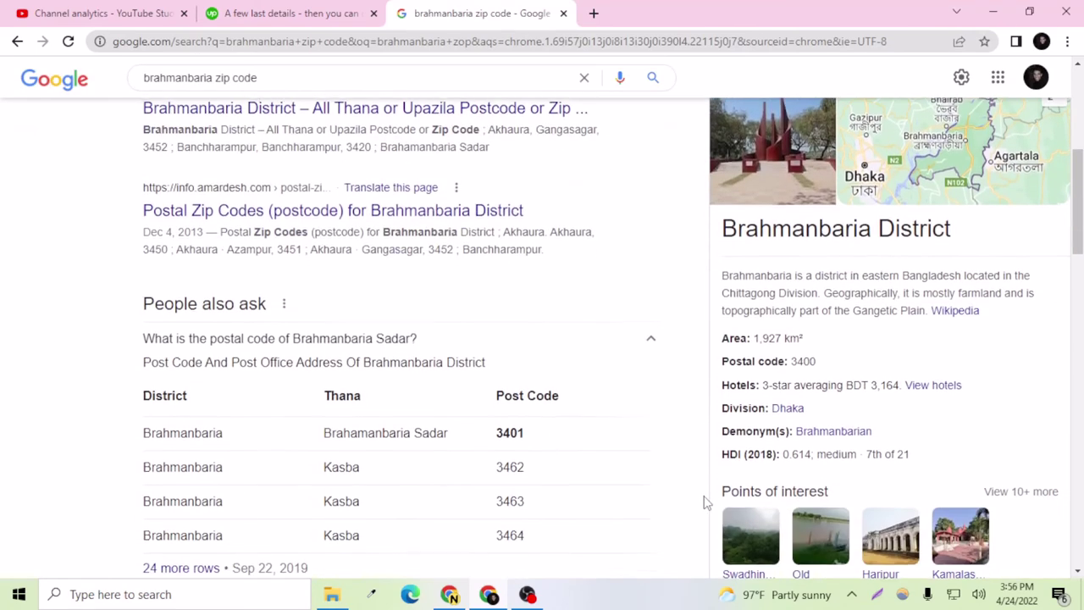
scroll(507, 242, "up", 5)
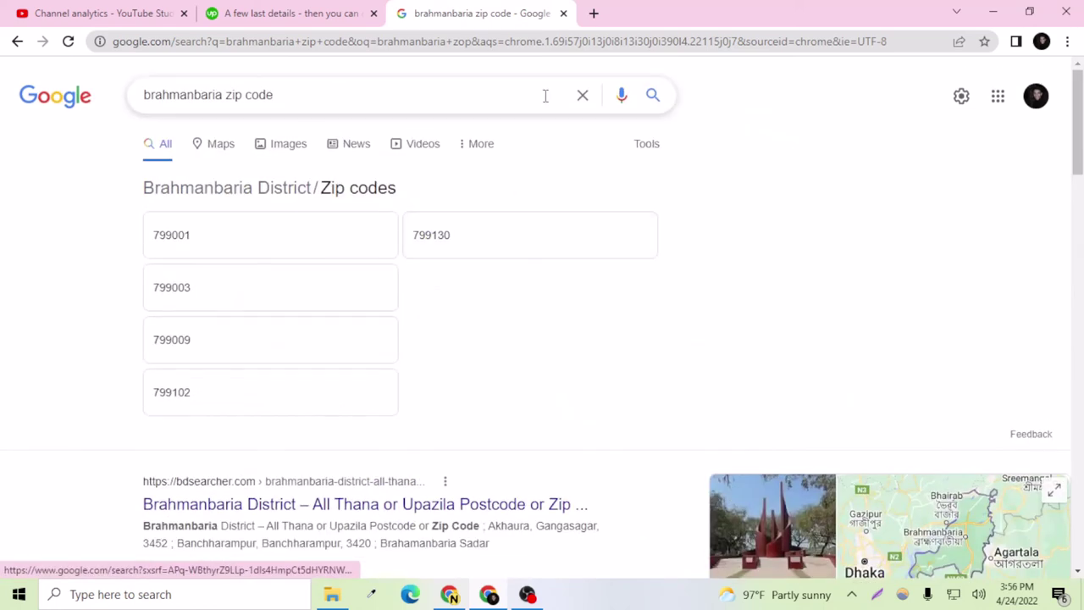
left_click(563, 13)
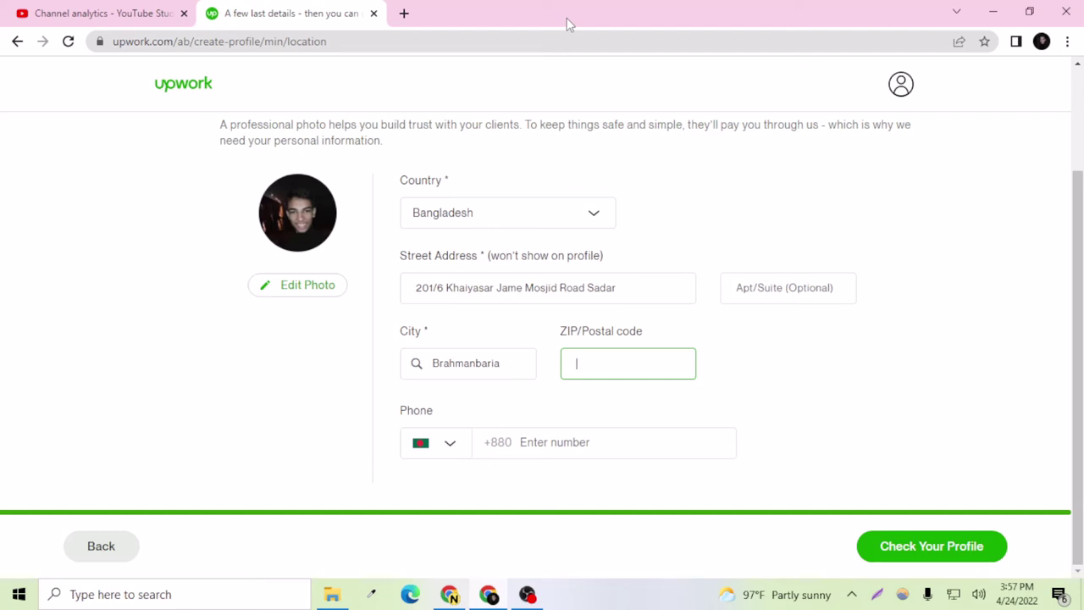
Step: Enter ZIP code 3400 and the phone number, then go to the profile preview
type("3400")
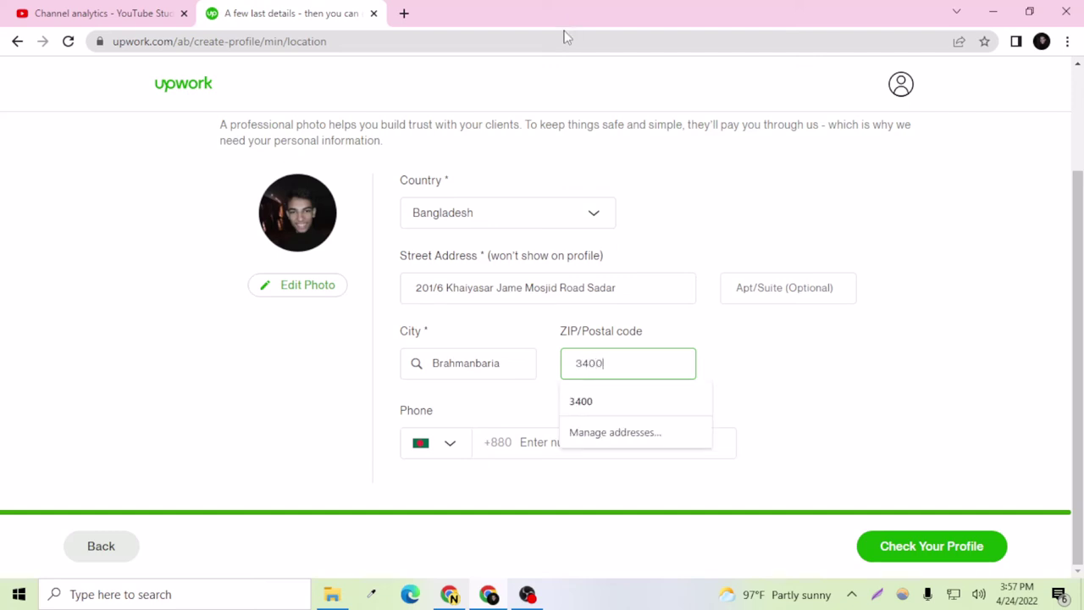
left_click(644, 402)
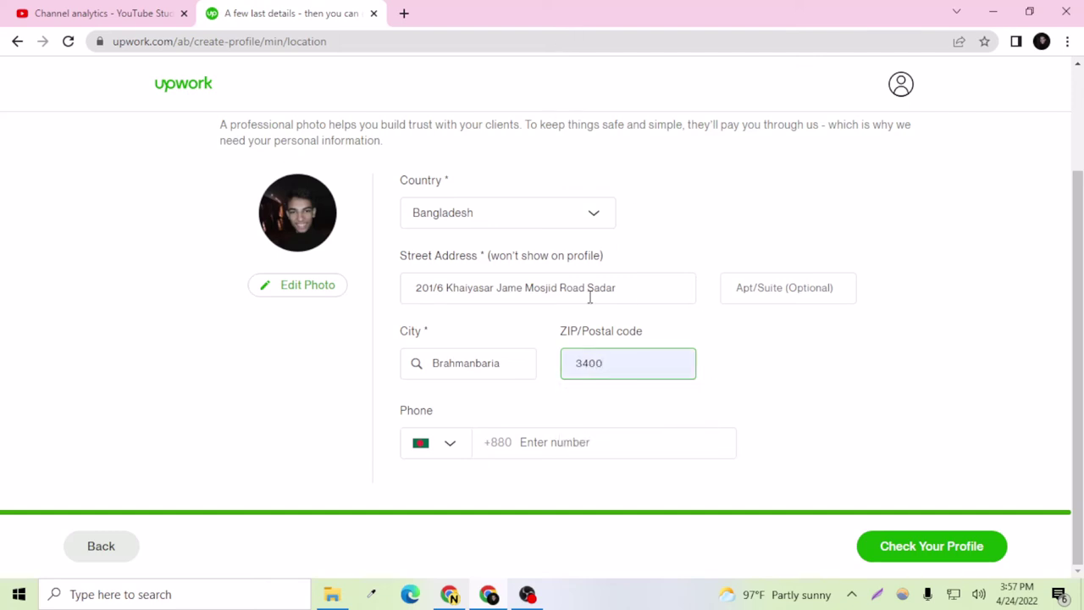
left_click(608, 448)
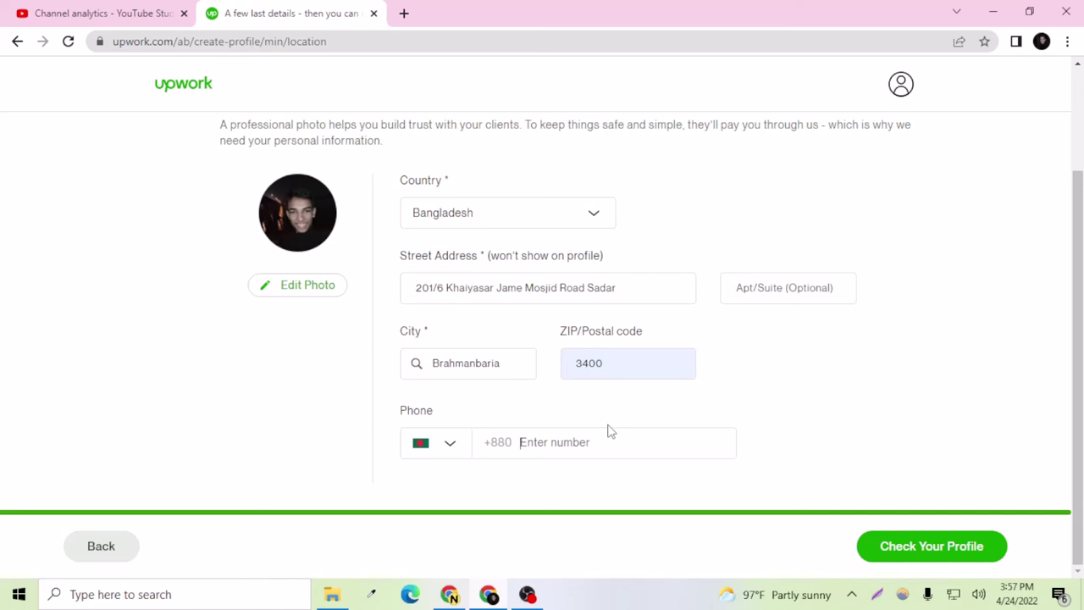
left_click(905, 550)
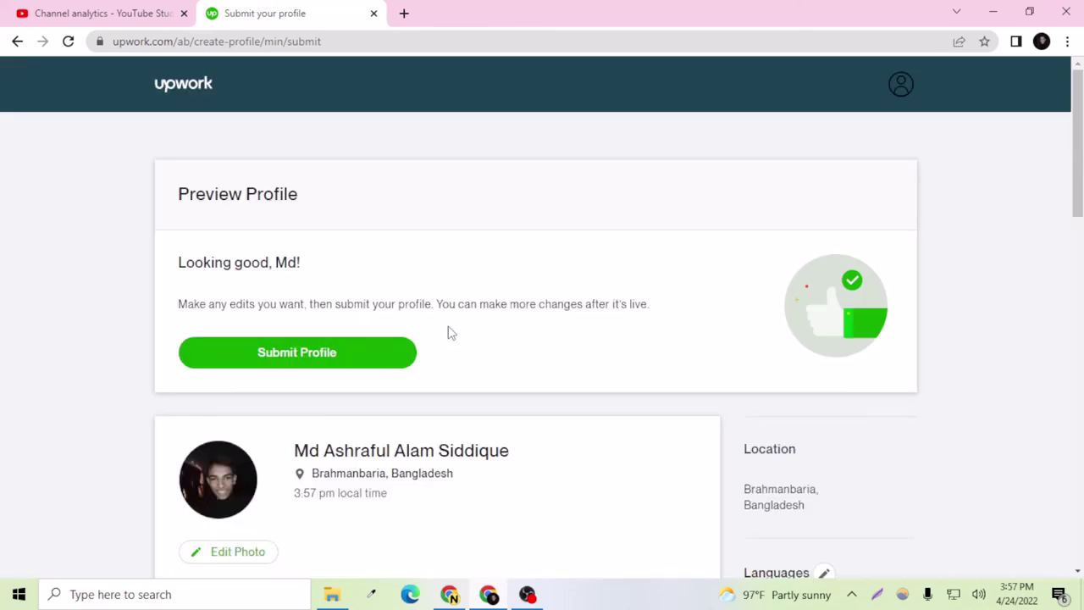
Step: Scroll through the Preview Profile page and submit the profile
scroll(407, 370, "down", 3)
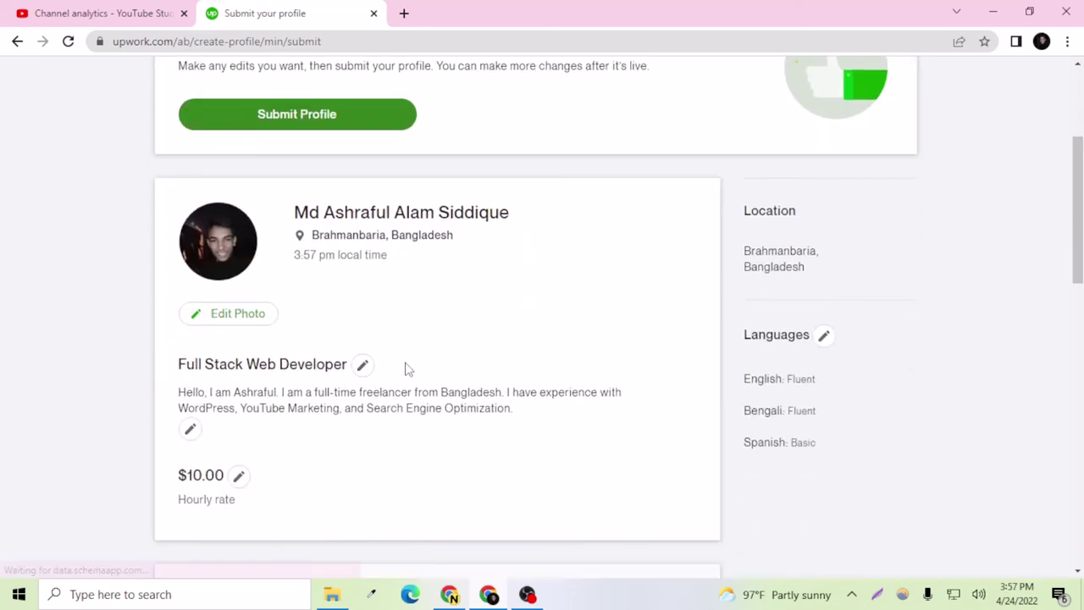
scroll(408, 369, "down", 5)
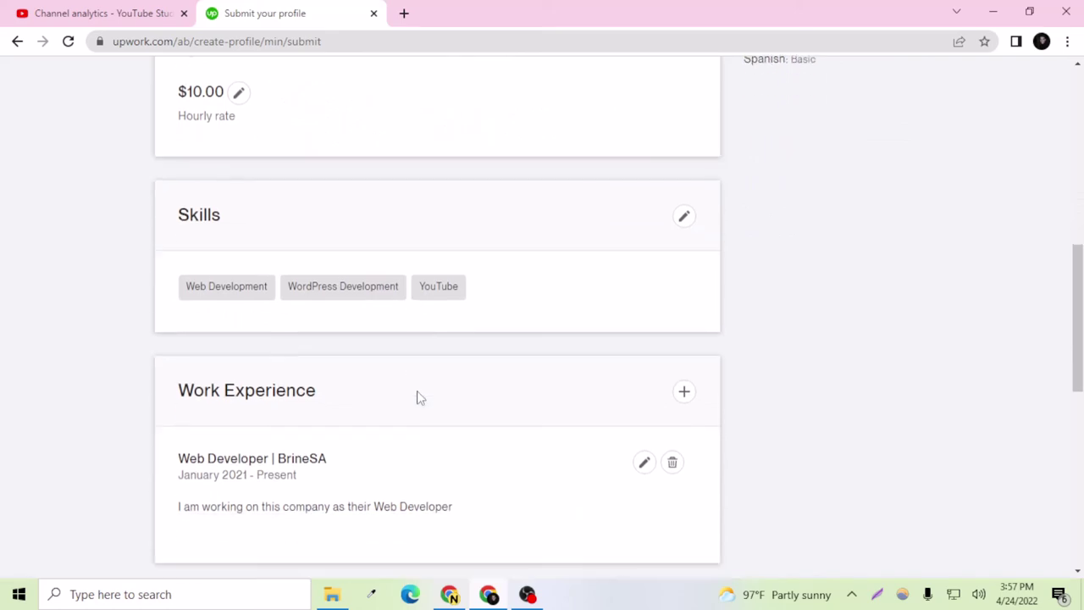
scroll(417, 398, "down", 5)
scroll(424, 390, "up", 12)
scroll(428, 388, "down", 1)
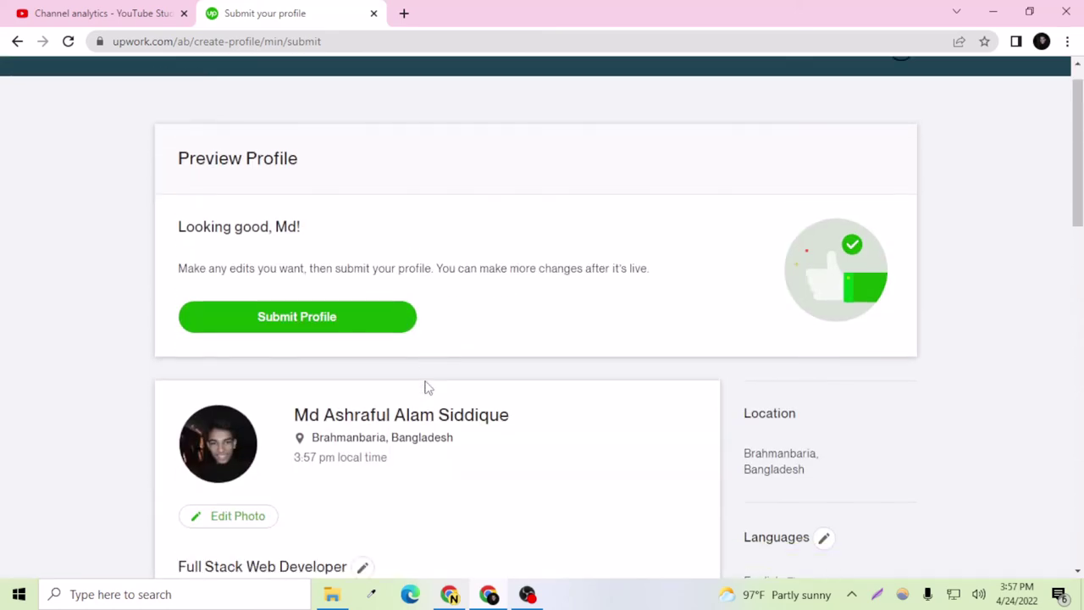
scroll(427, 388, "down", 14)
scroll(434, 377, "up", 8)
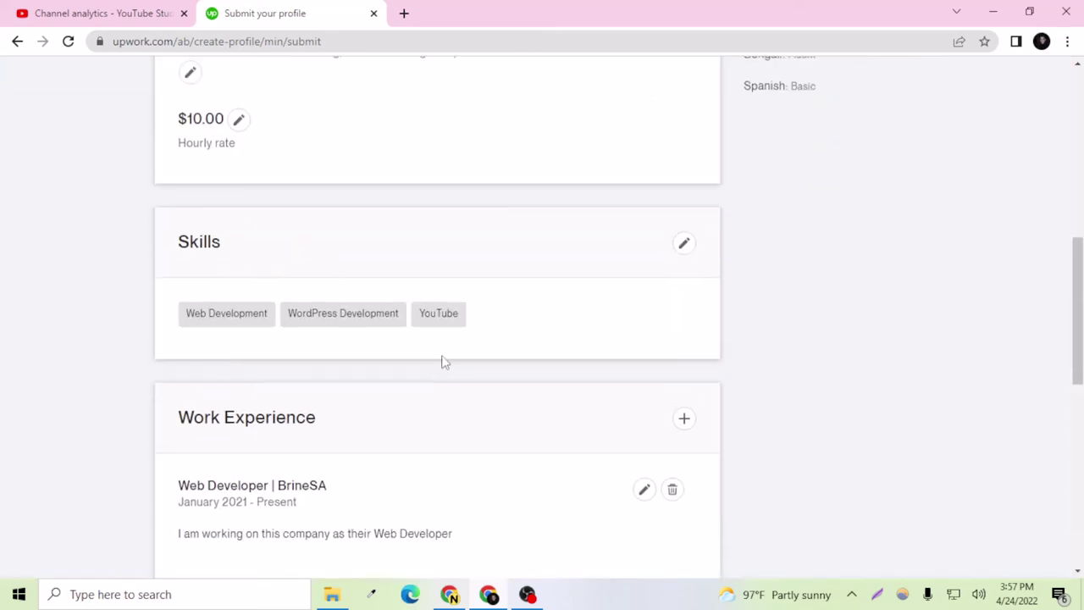
scroll(442, 364, "up", 6)
left_click(347, 363)
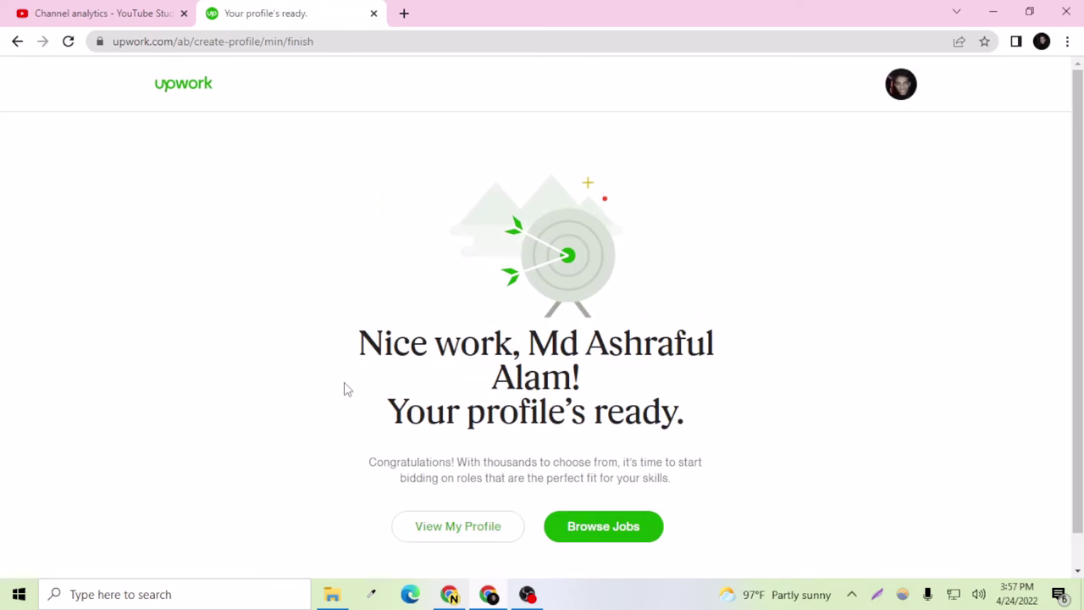
Step: Browse Jobs, view the completed checklist items, and close the Complete your profile checklist
scroll(344, 385, "down", 1)
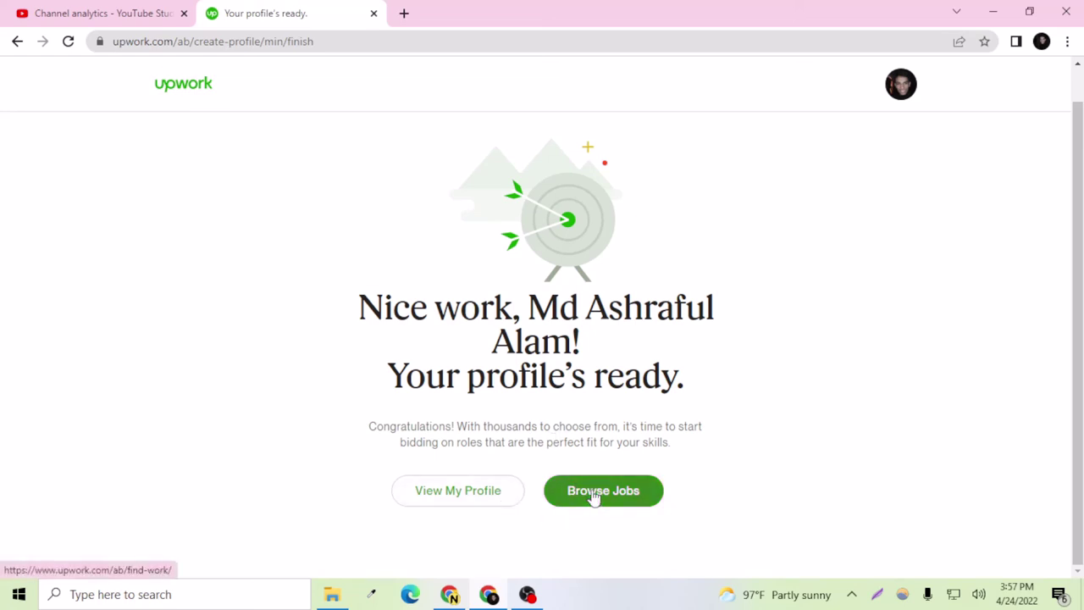
left_click(592, 497)
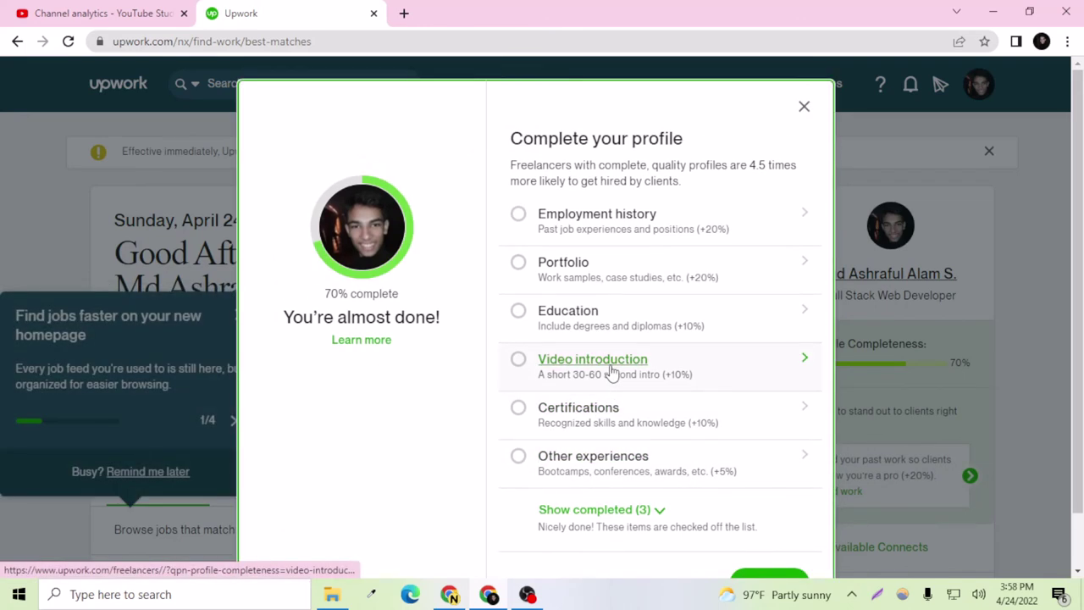
scroll(370, 319, "down", 1)
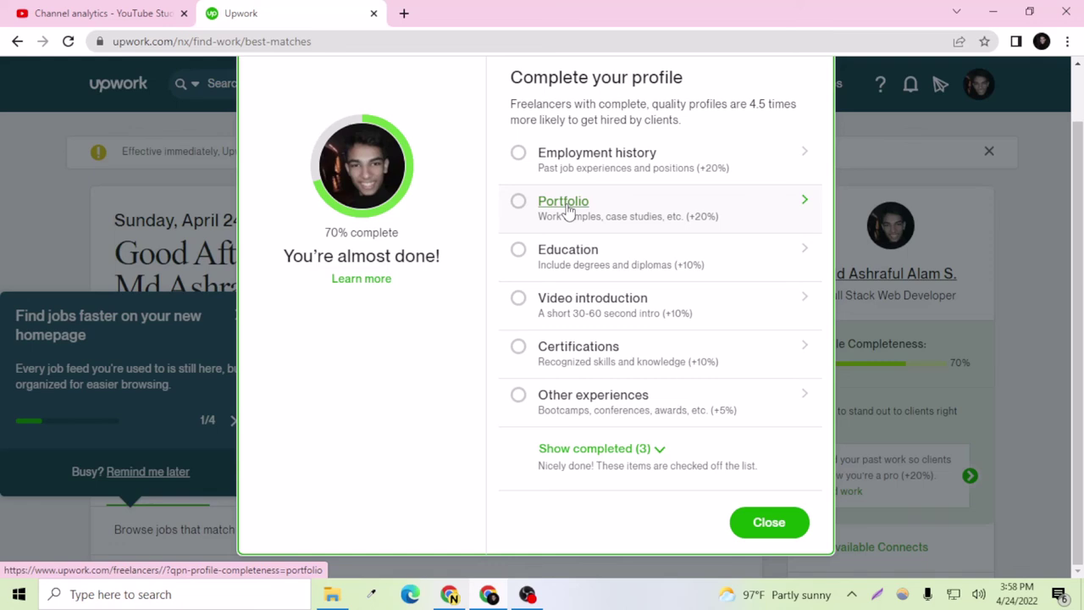
scroll(567, 211, "up", 1)
scroll(554, 243, "down", 1)
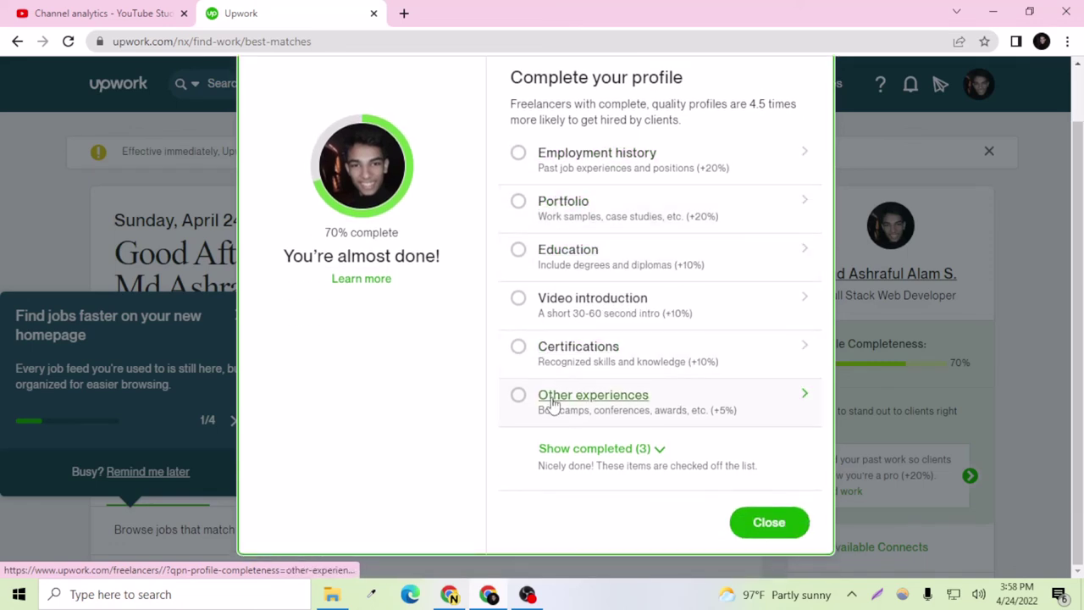
left_click(602, 450)
scroll(622, 426, "down", 2)
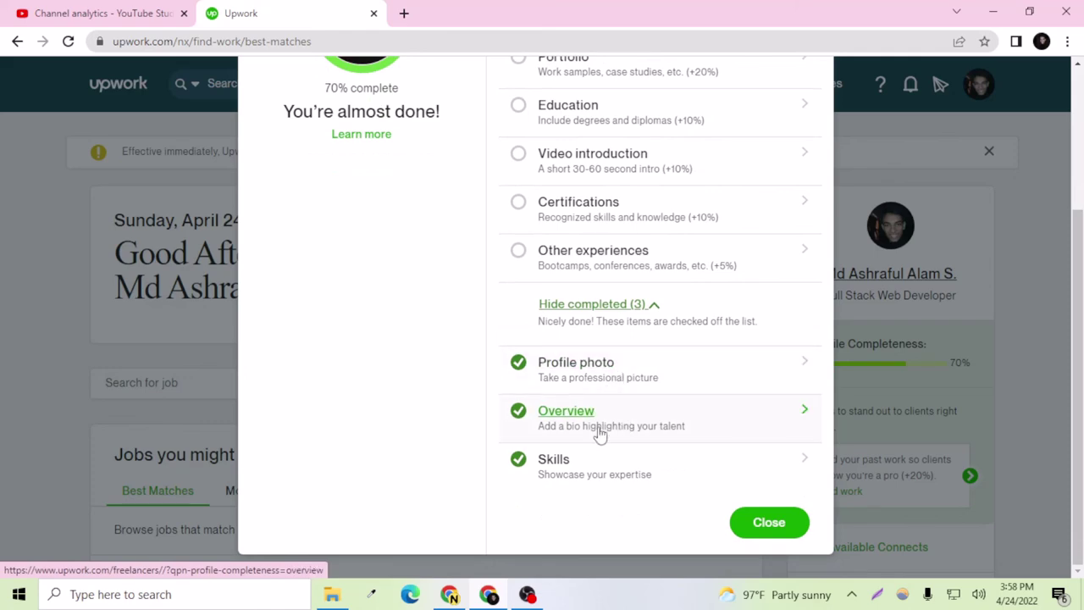
left_click(767, 522)
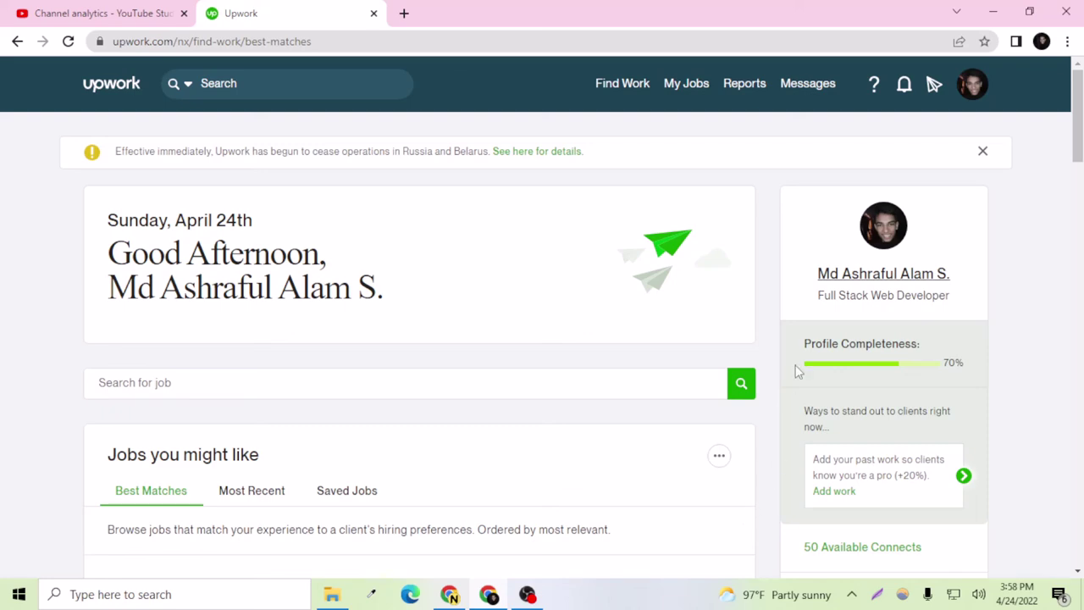
Step: Turn on the Available now badge, keeping the maximum at 6 Connects per week, and acknowledge it
scroll(807, 356, "down", 3)
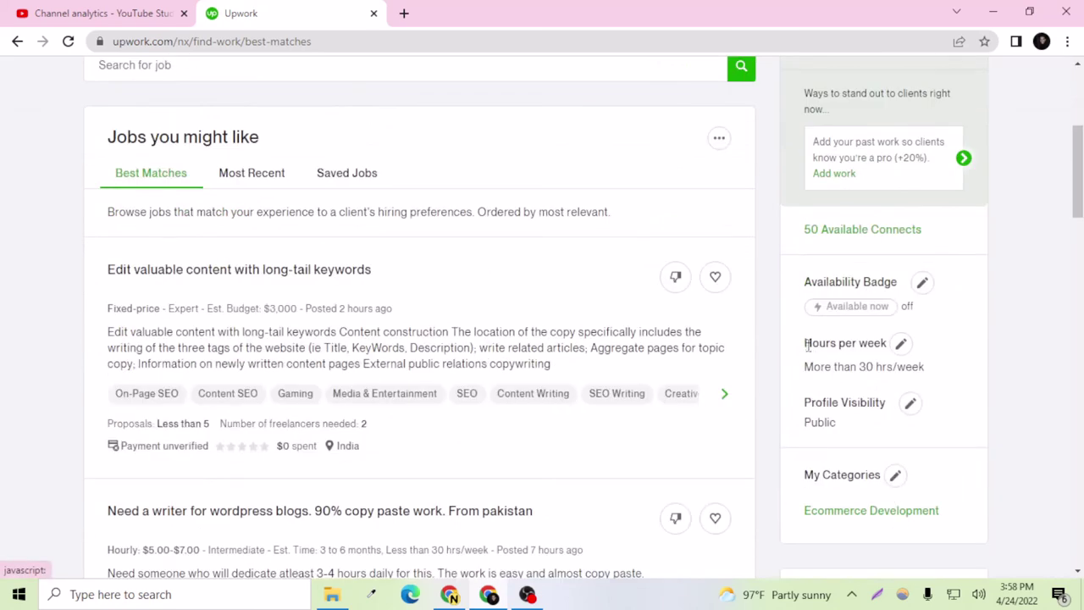
scroll(808, 346, "down", 3)
scroll(809, 345, "up", 3)
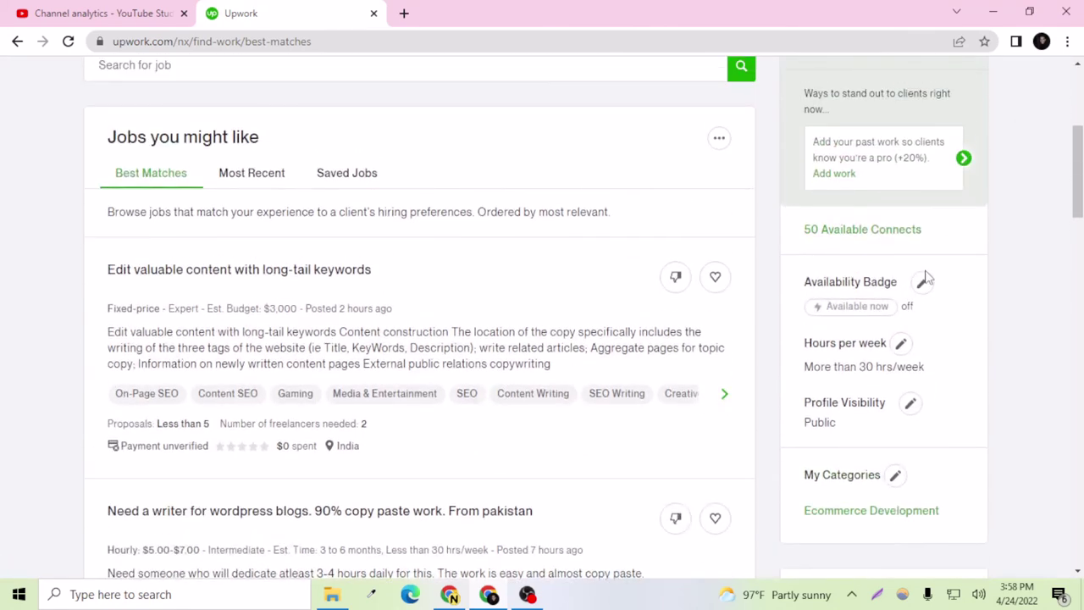
left_click(920, 286)
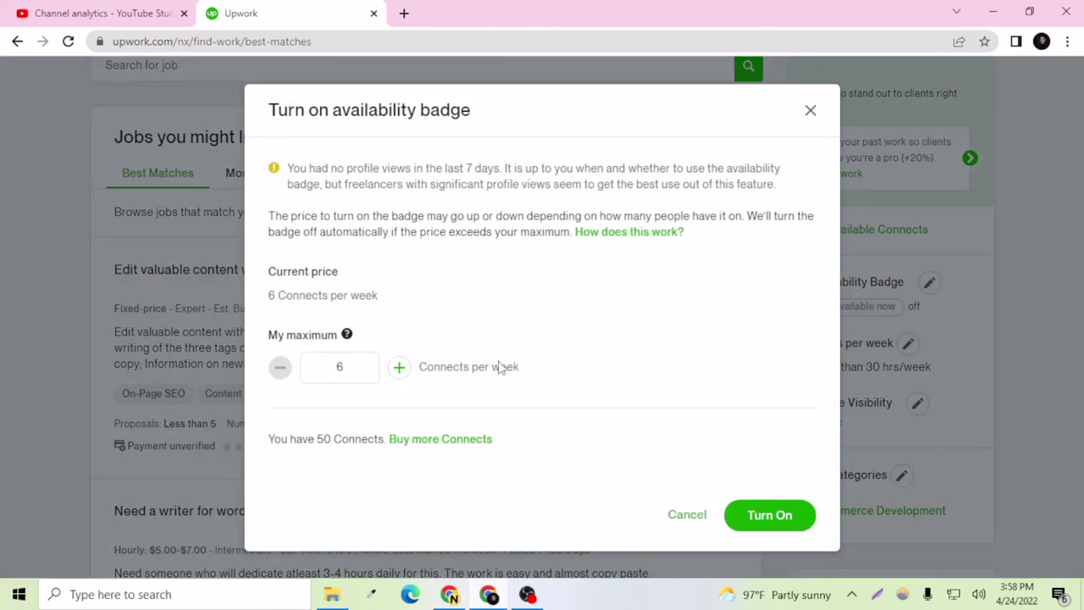
left_click(733, 515)
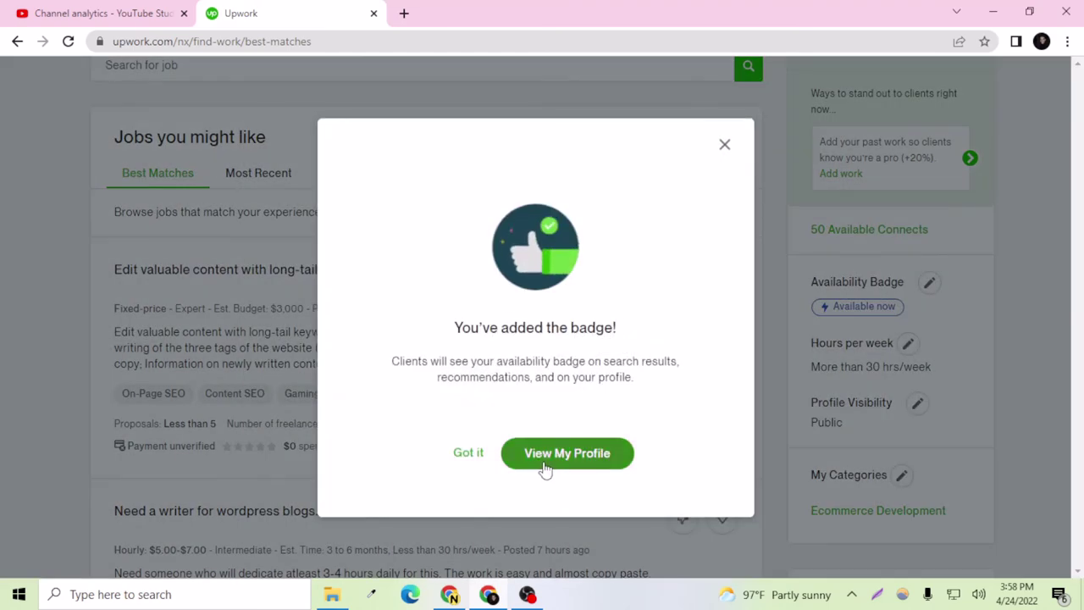
left_click(466, 457)
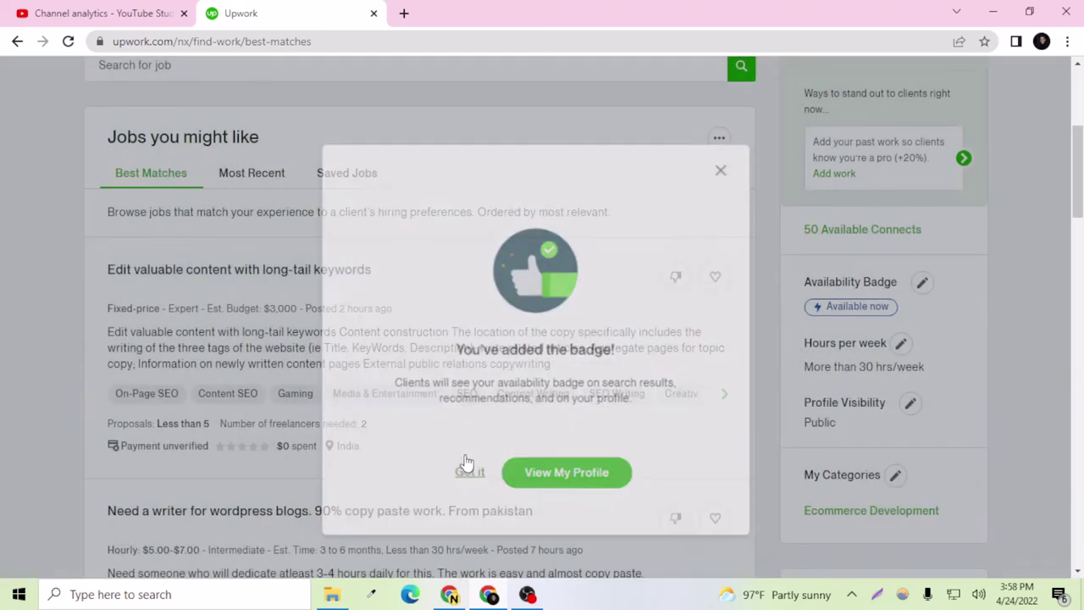
scroll(869, 458, "up", 4)
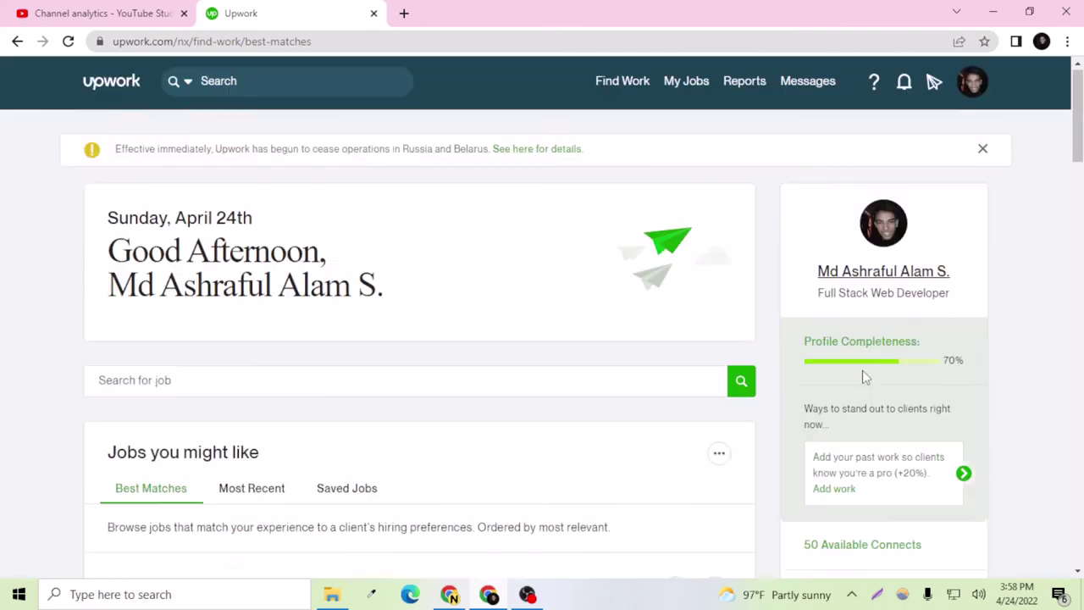
Step: Check the account menu, then dismiss the Russia/Belarus notice banner
left_click(970, 94)
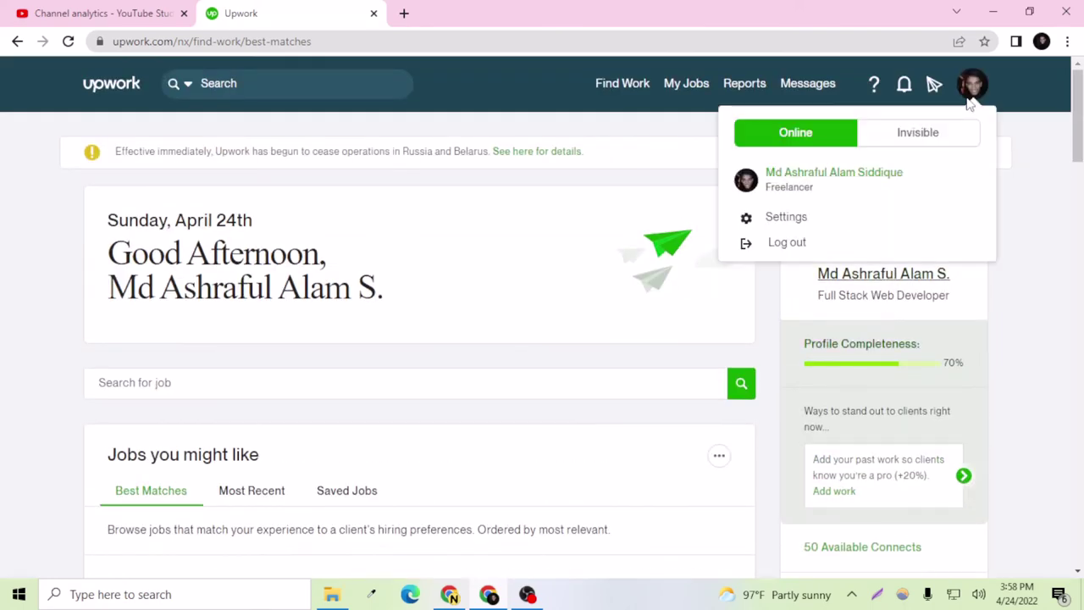
left_click(971, 87)
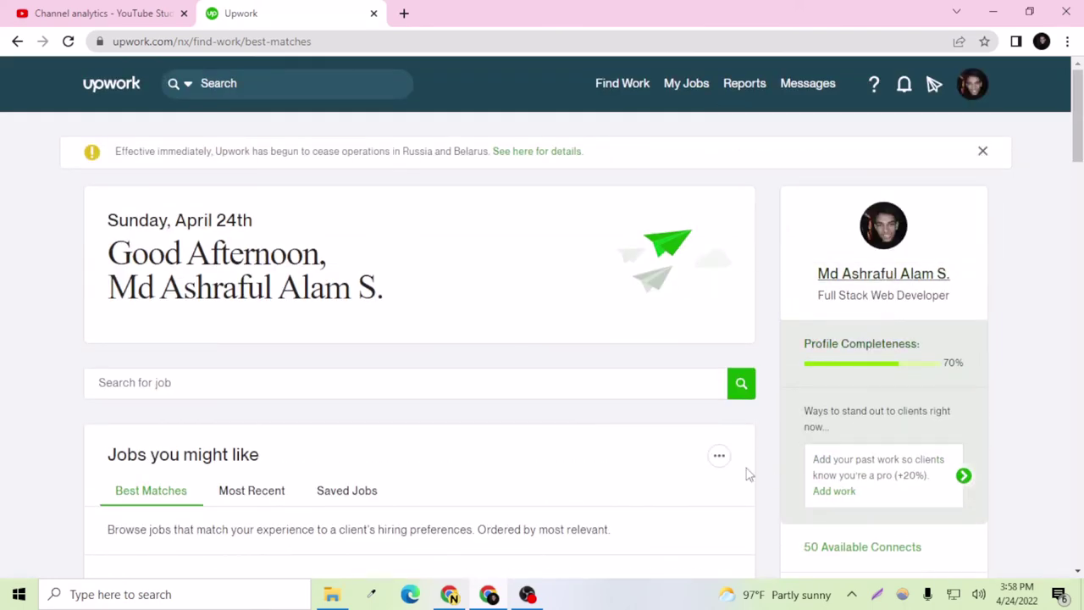
scroll(388, 407, "down", 5)
scroll(399, 399, "up", 5)
left_click(985, 154)
Step: Scroll the find-work dashboard to the Best Matches job listings
scroll(491, 398, "down", 4)
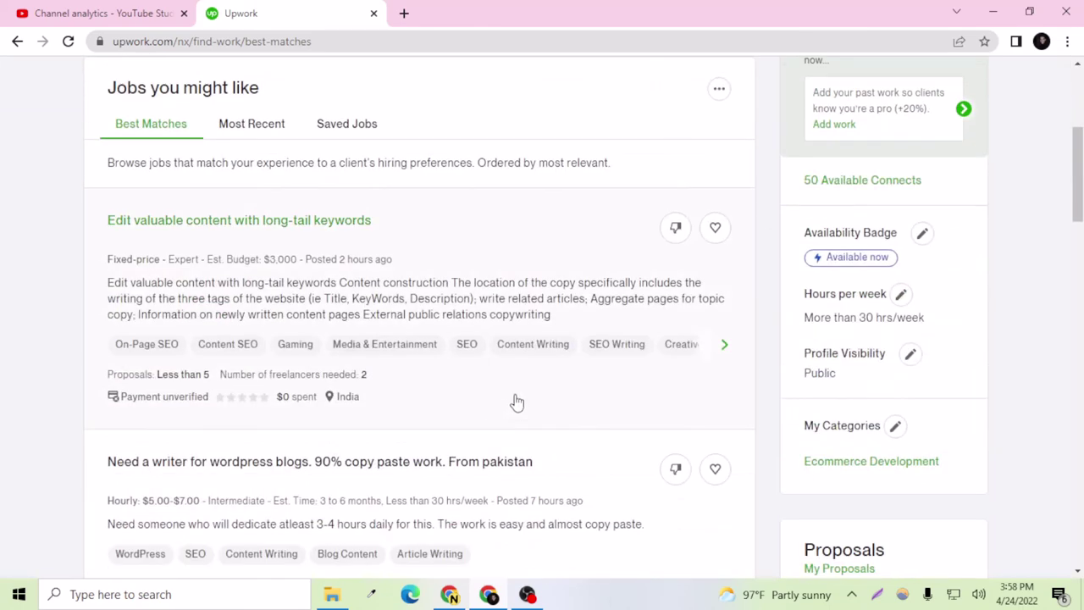
scroll(238, 273, "up", 3)
scroll(240, 274, "down", 5)
scroll(238, 269, "up", 2)
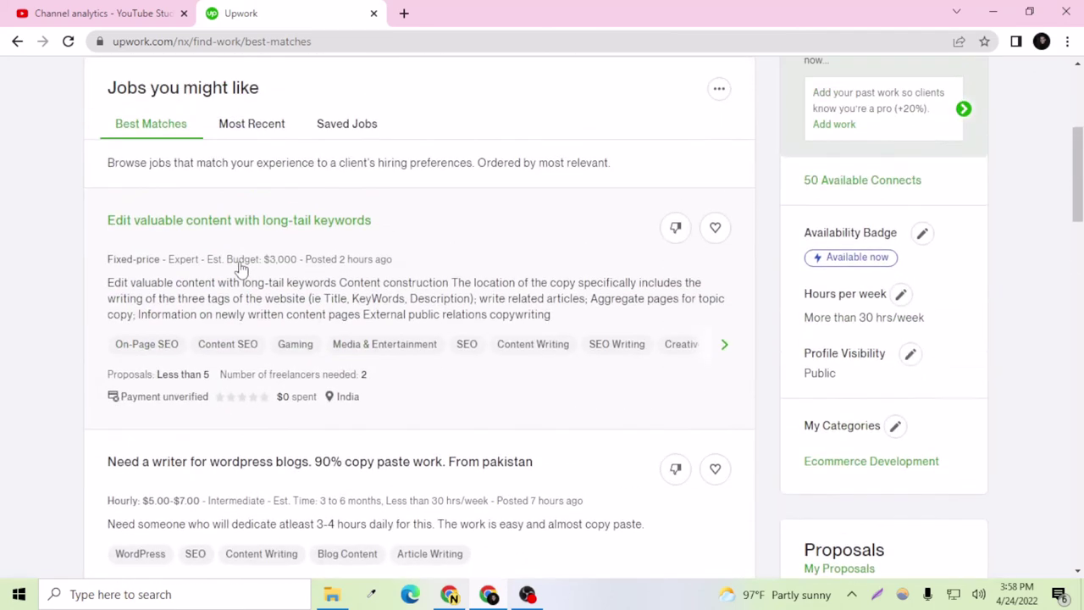